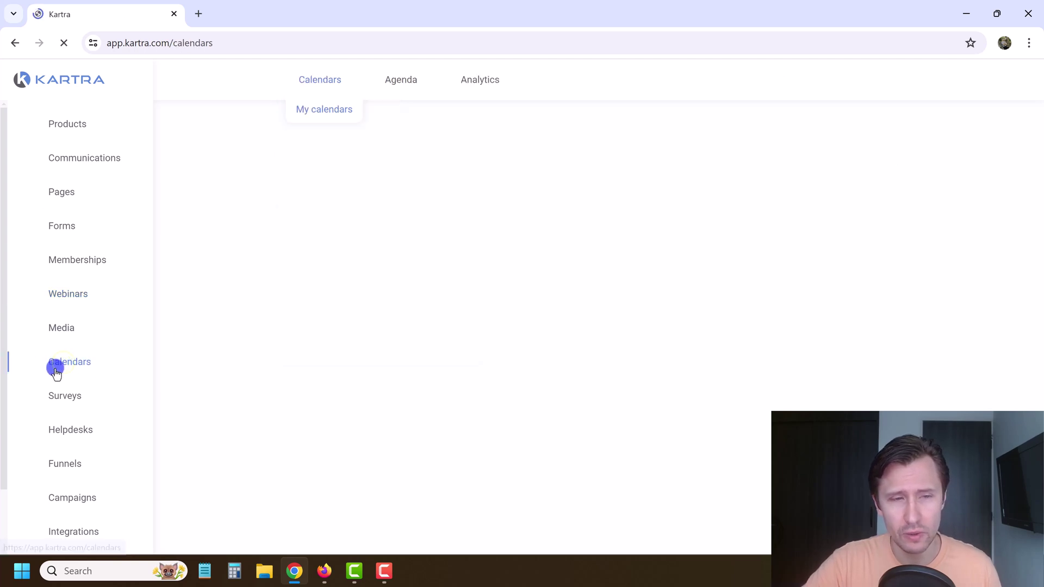
# Step: Delete the existing consultant calendar named Hours and confirm its removal
pyautogui.click(464, 334)
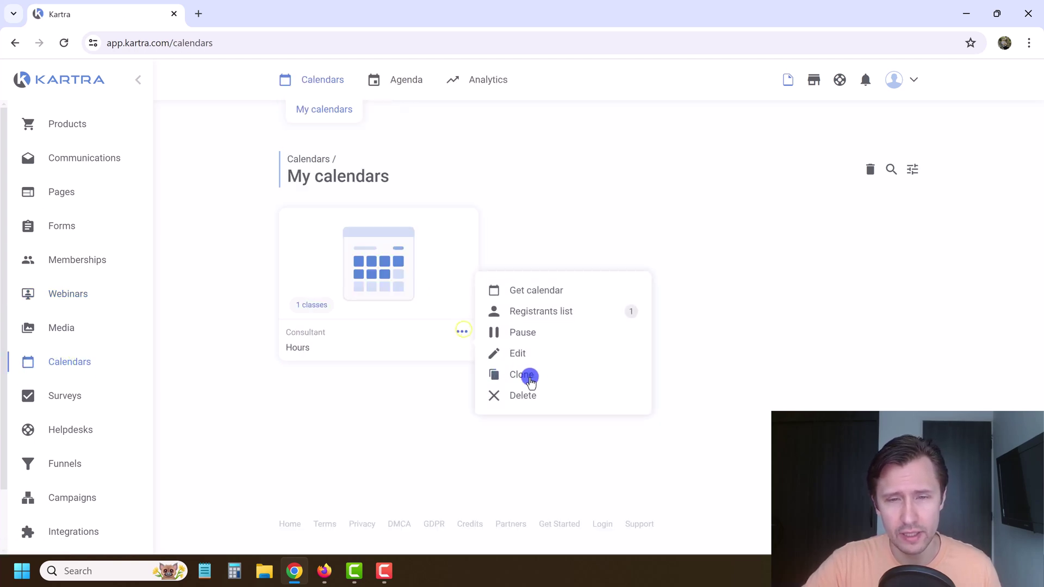
pyautogui.click(531, 397)
pyautogui.click(744, 113)
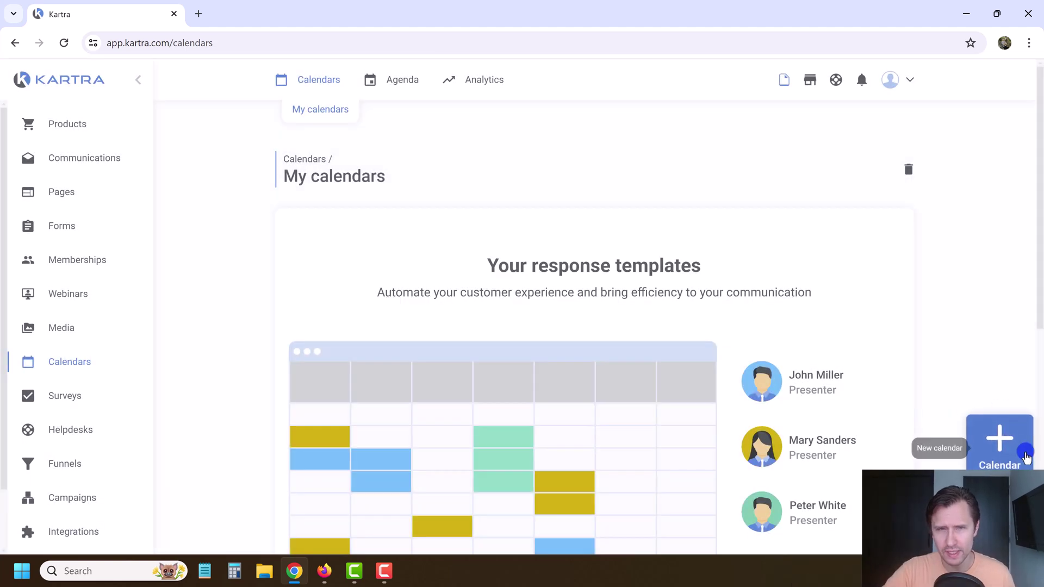
# Step: Start a new calendar and review the features and best uses of the consultant, recurrent class, gym and live event models
pyautogui.click(1006, 448)
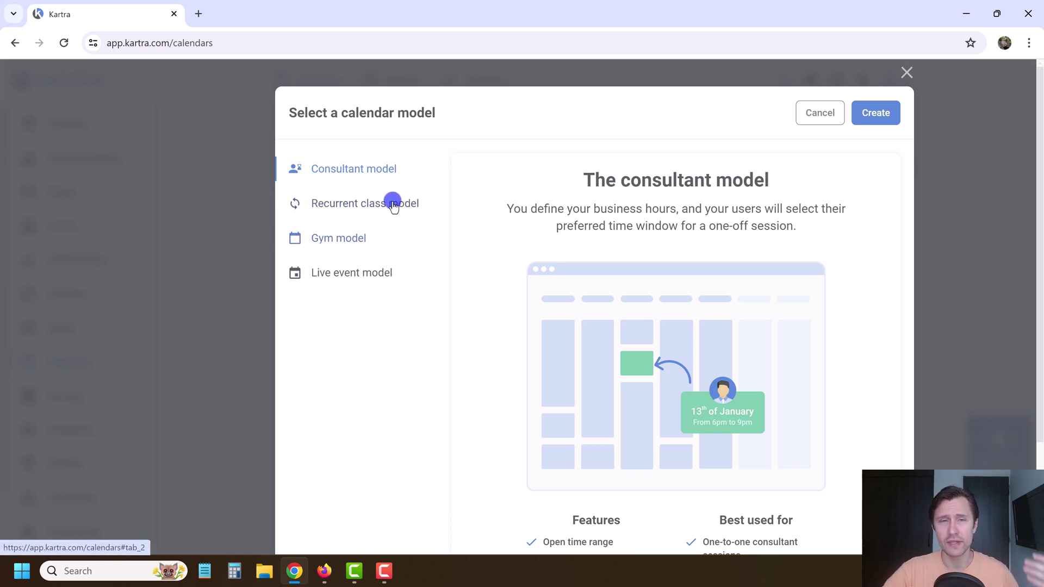
pyautogui.scroll(-3, 700, 254)
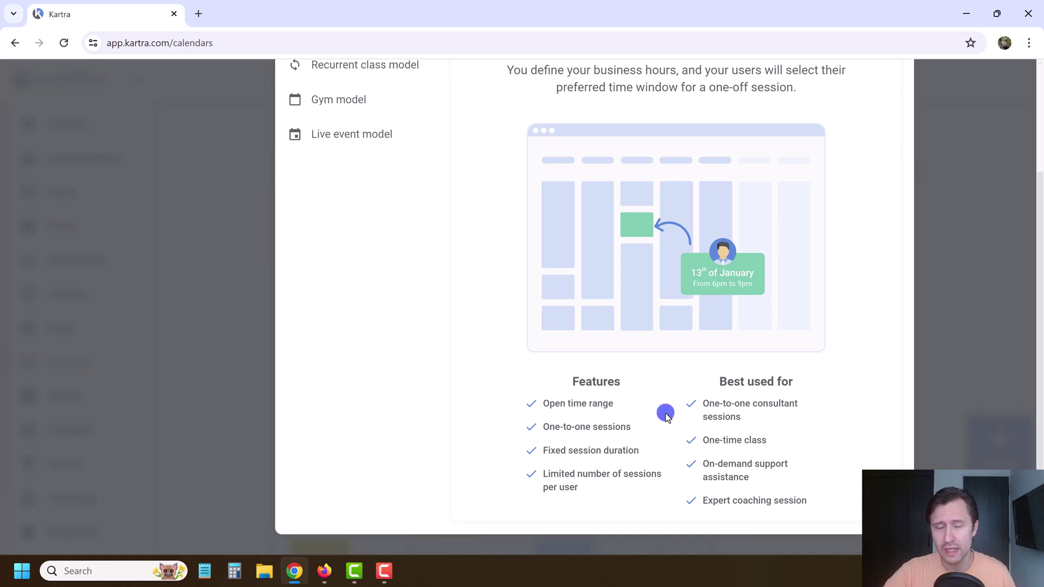
pyautogui.scroll(2, 559, 254)
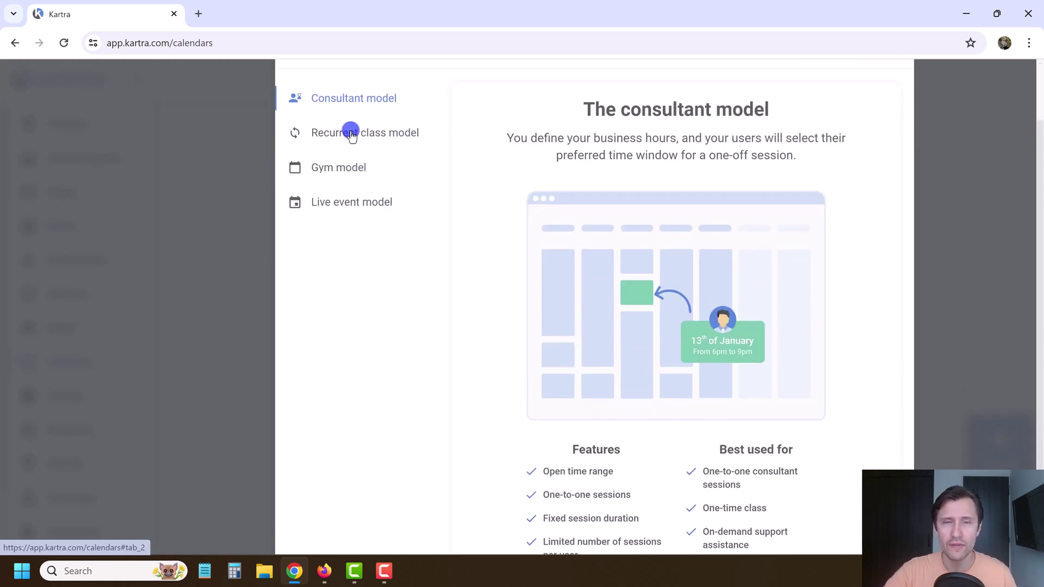
pyautogui.click(353, 136)
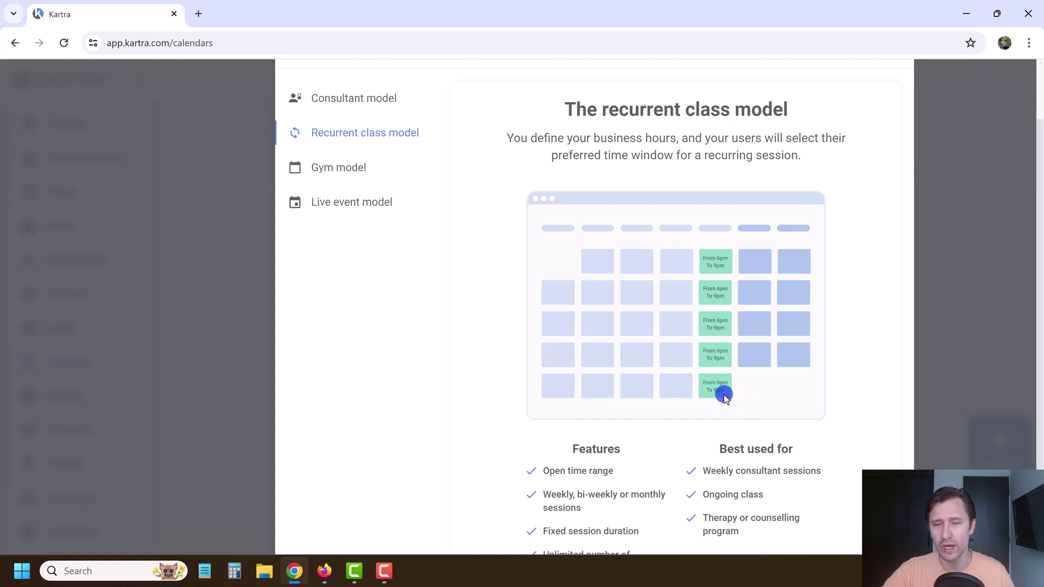
pyautogui.scroll(-1, 641, 407)
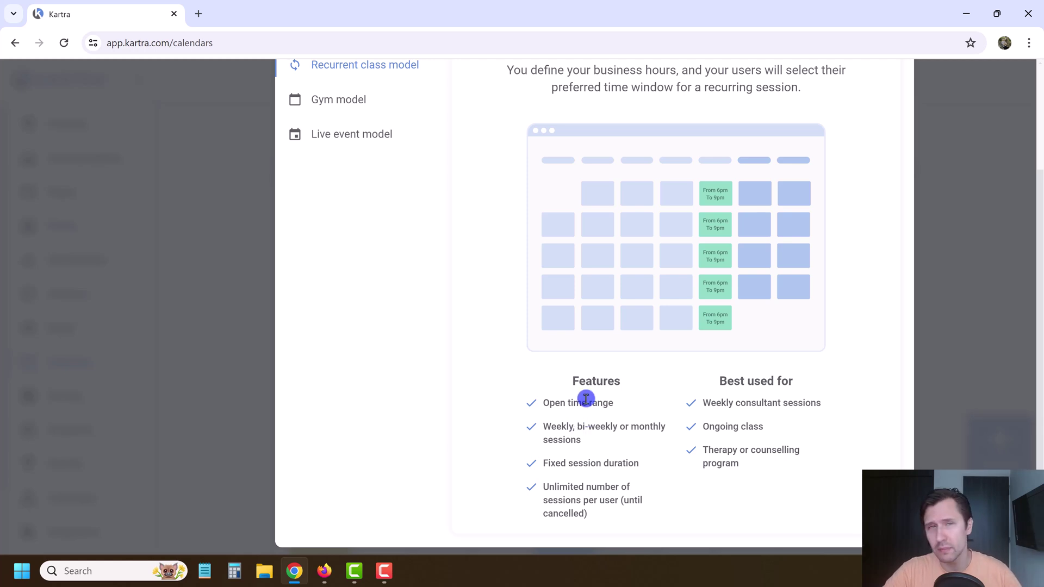
pyautogui.scroll(1, 417, 255)
pyautogui.click(333, 168)
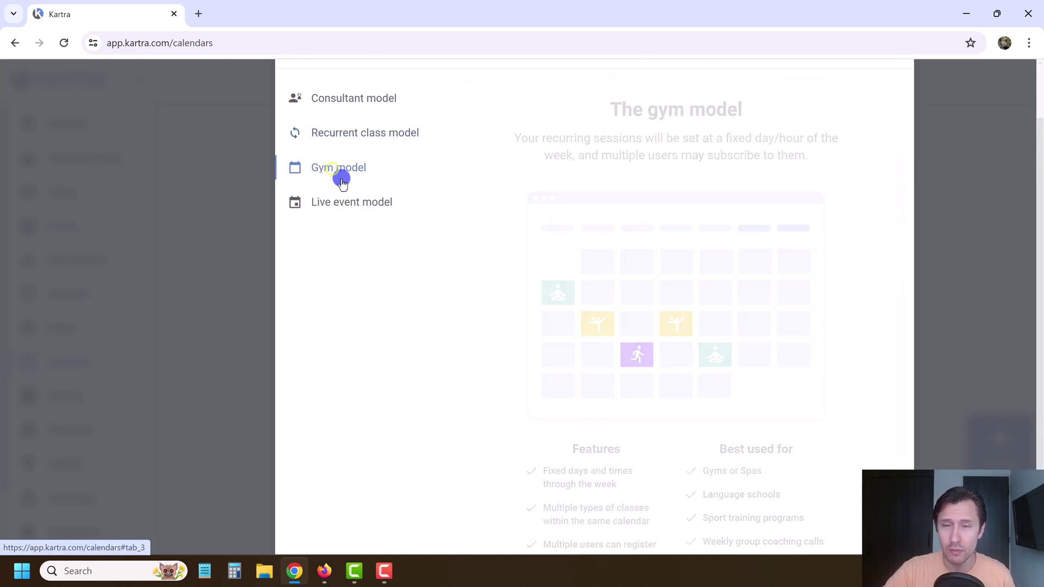
pyautogui.scroll(-1, 565, 408)
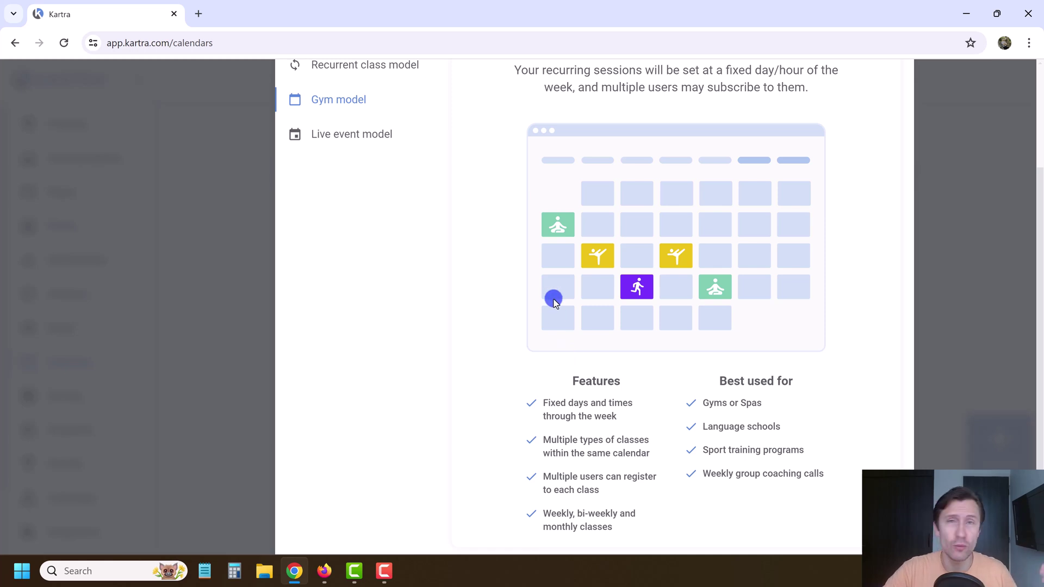
pyautogui.click(330, 146)
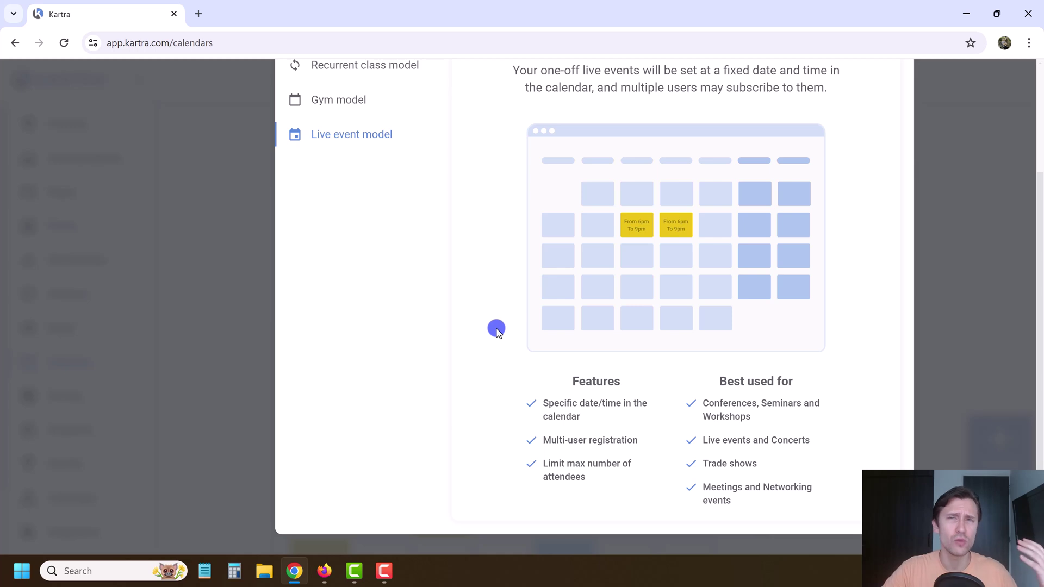
pyautogui.scroll(1, 505, 333)
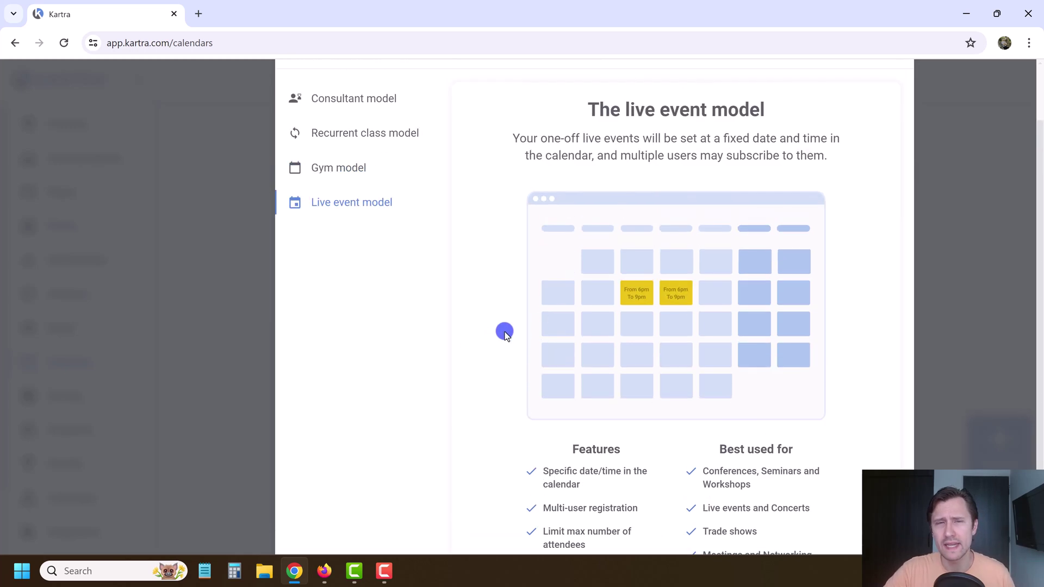
pyautogui.scroll(1, 493, 340)
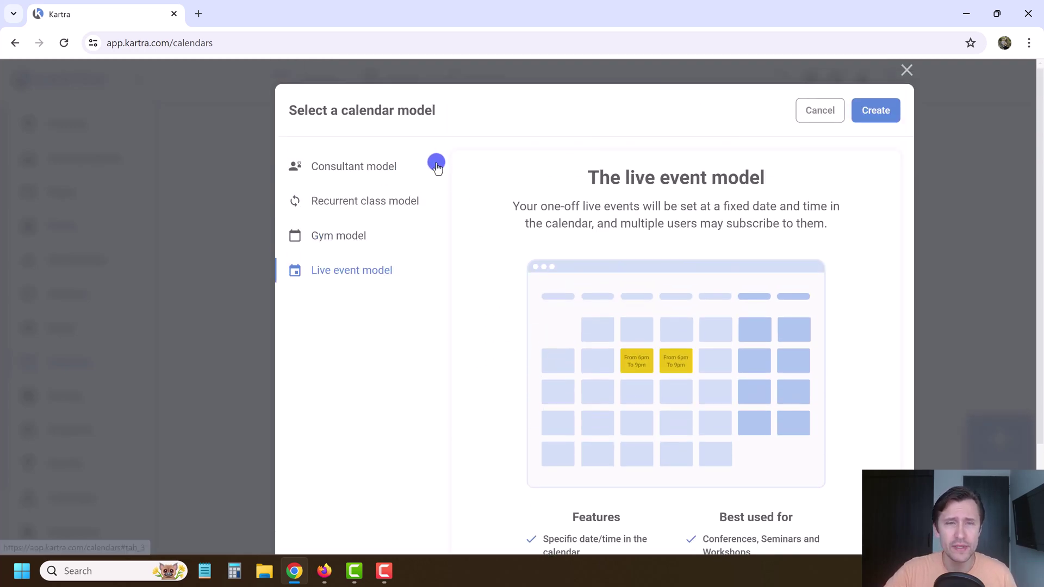
# Step: Create a calendar with the Consultant model and name it "1-on-1 Consulation"
pyautogui.click(368, 175)
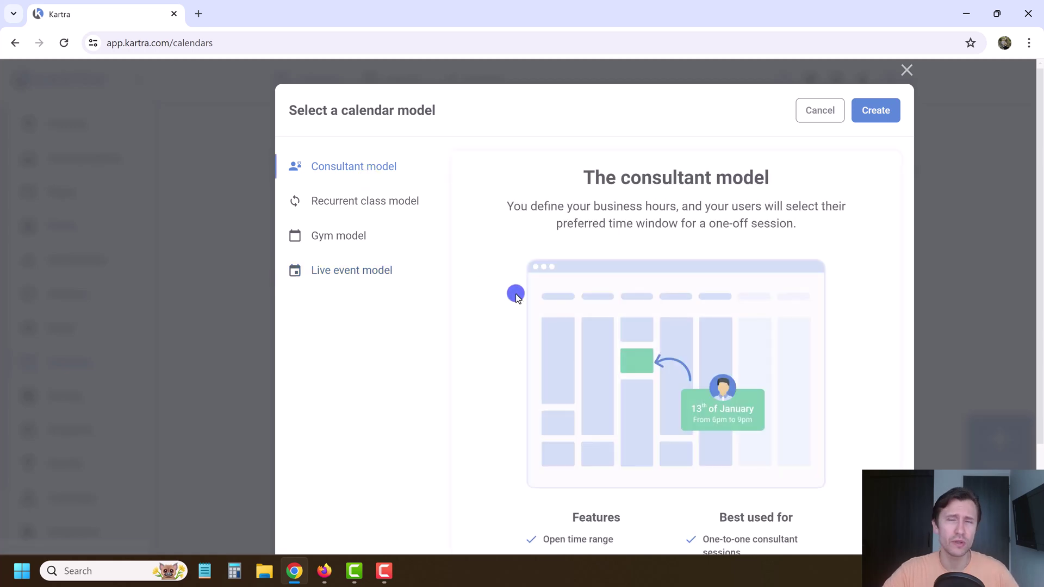
pyautogui.scroll(-3, 513, 283)
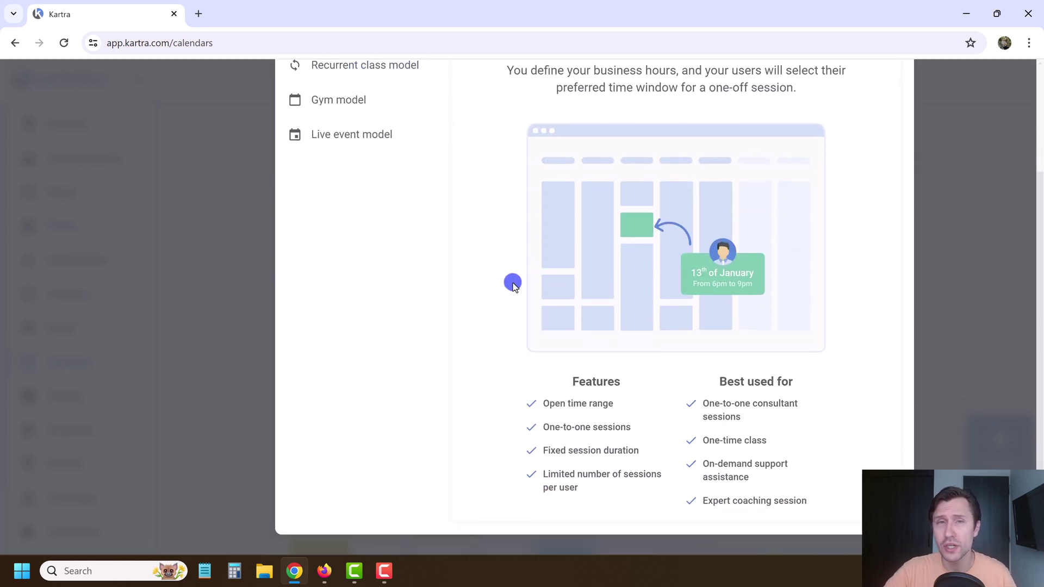
pyautogui.scroll(3, 512, 283)
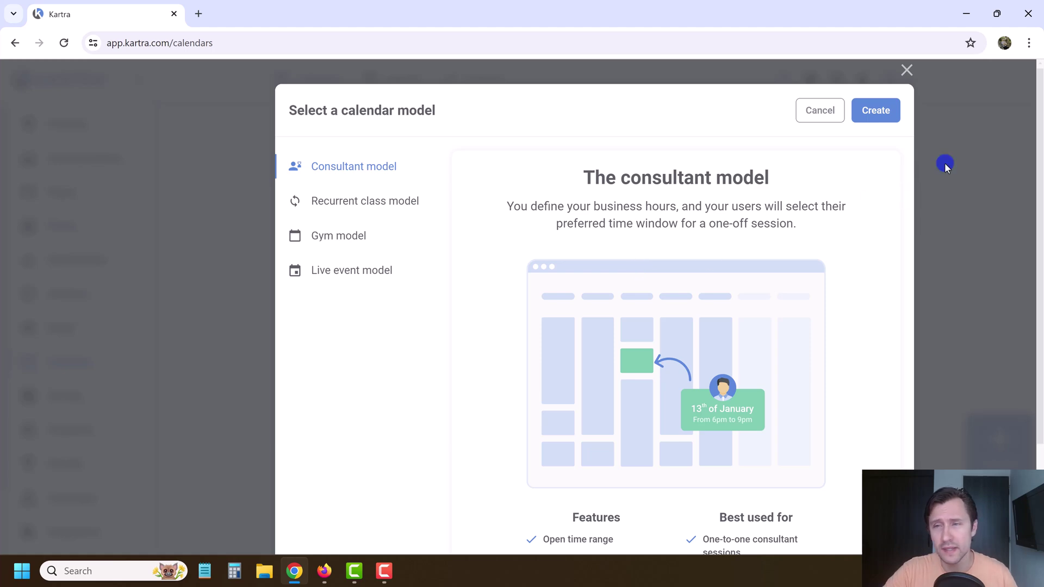
pyautogui.click(870, 111)
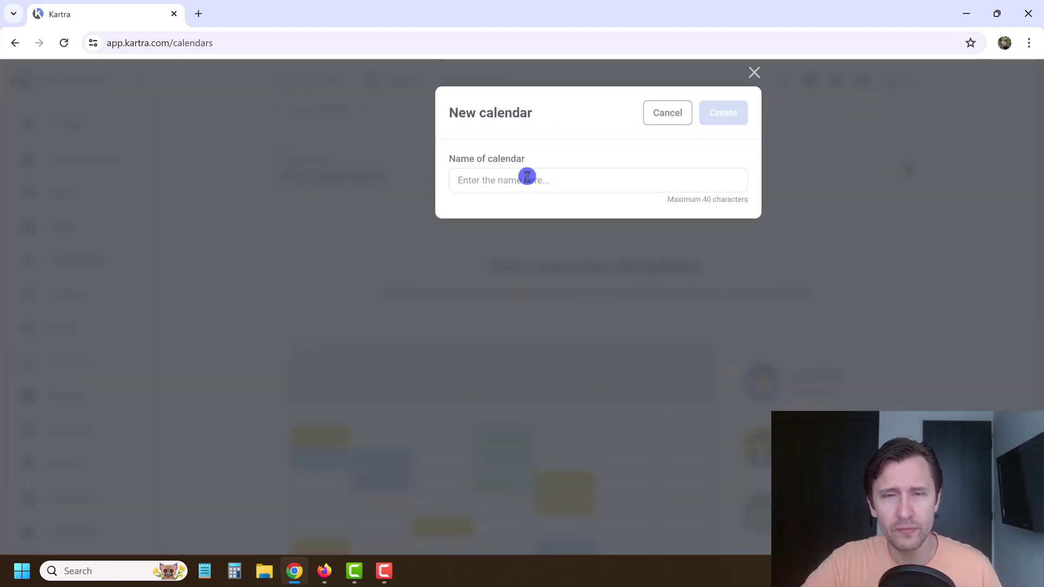
pyautogui.click(519, 179)
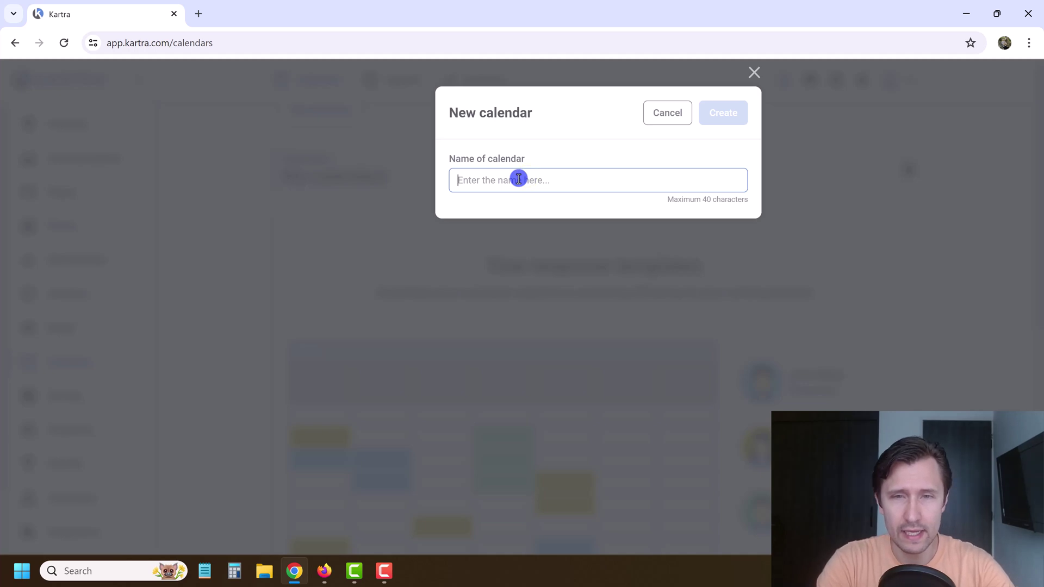
pyautogui.write('1-on-1 Consulation')
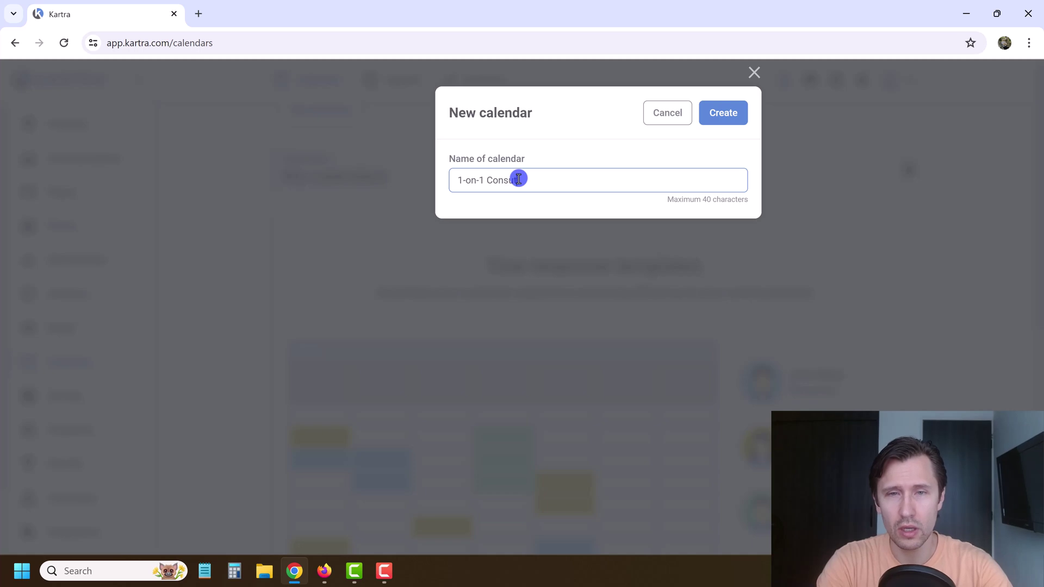
pyautogui.click(743, 107)
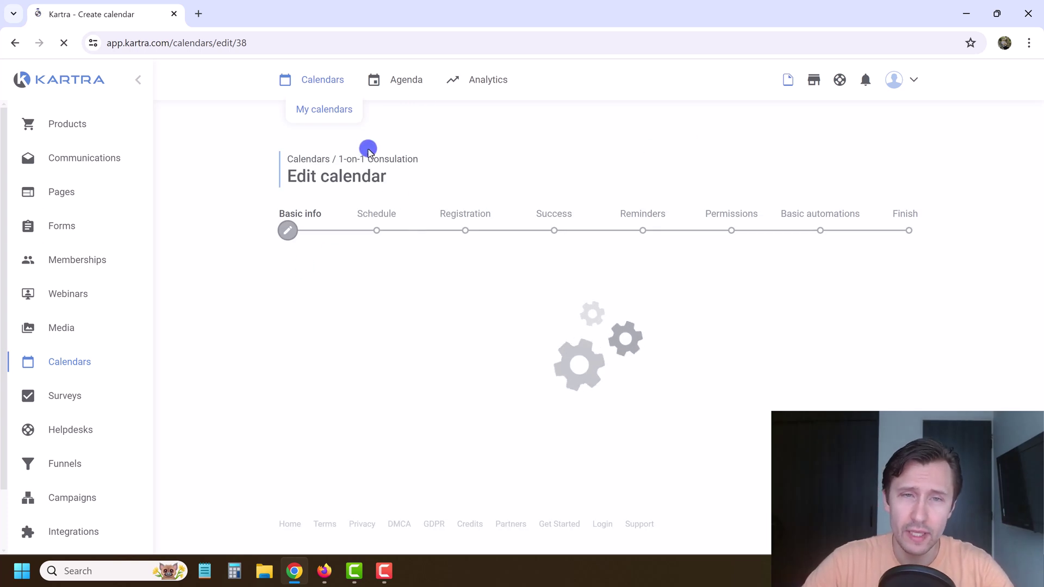
# Step: Replace the placeholder calendar logo with the Primary_Logo_2x image from the user gallery
pyautogui.scroll(-1, 407, 318)
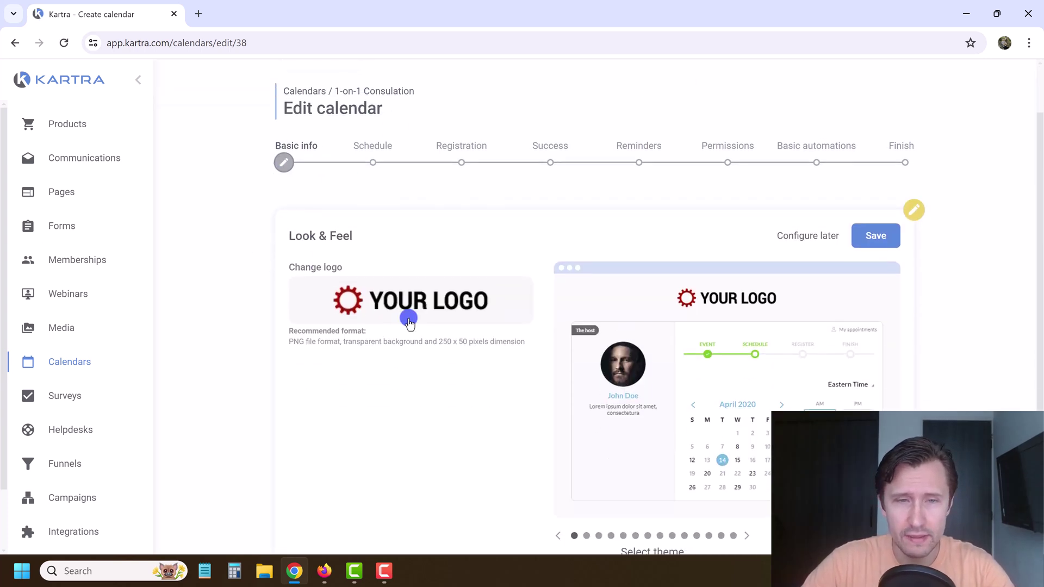
pyautogui.click(414, 307)
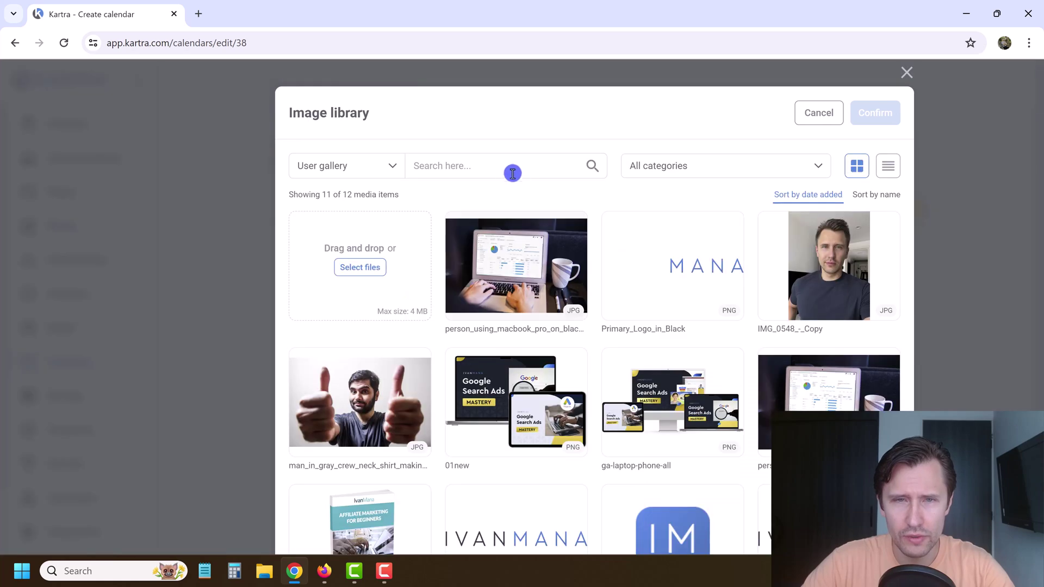
pyautogui.scroll(-1, 555, 473)
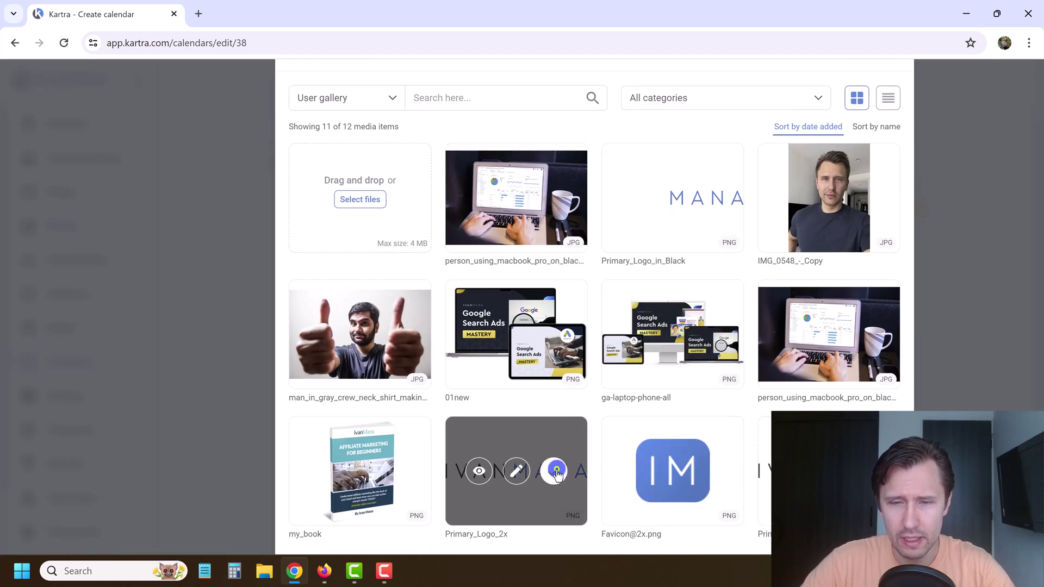
pyautogui.click(553, 470)
pyautogui.scroll(1, 854, 166)
pyautogui.click(873, 112)
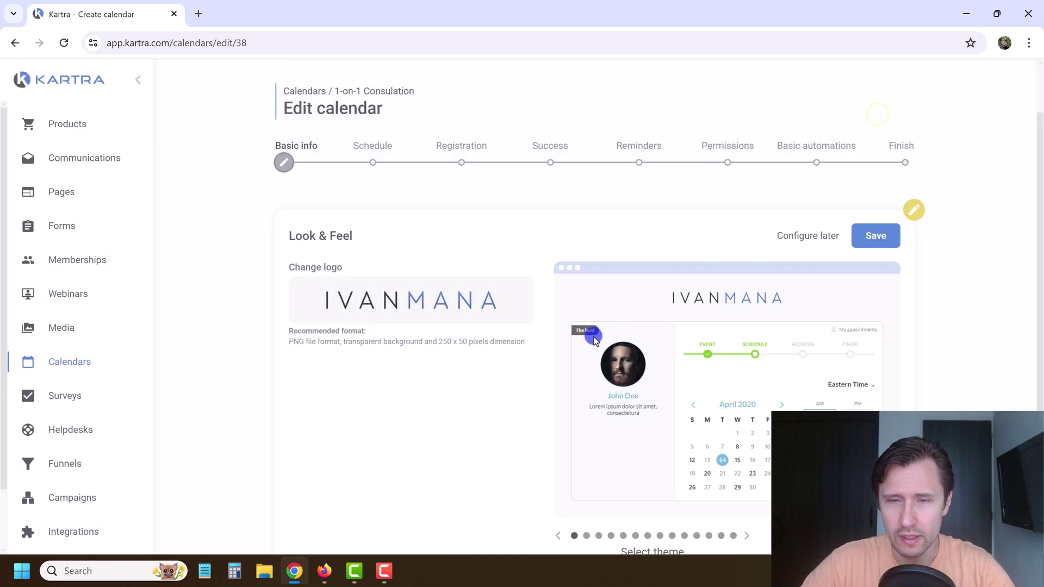
# Step: Examine the calendar preview with the logo and look through the available color themes
pyautogui.scroll(-2, 637, 446)
pyautogui.scroll(3, 772, 373)
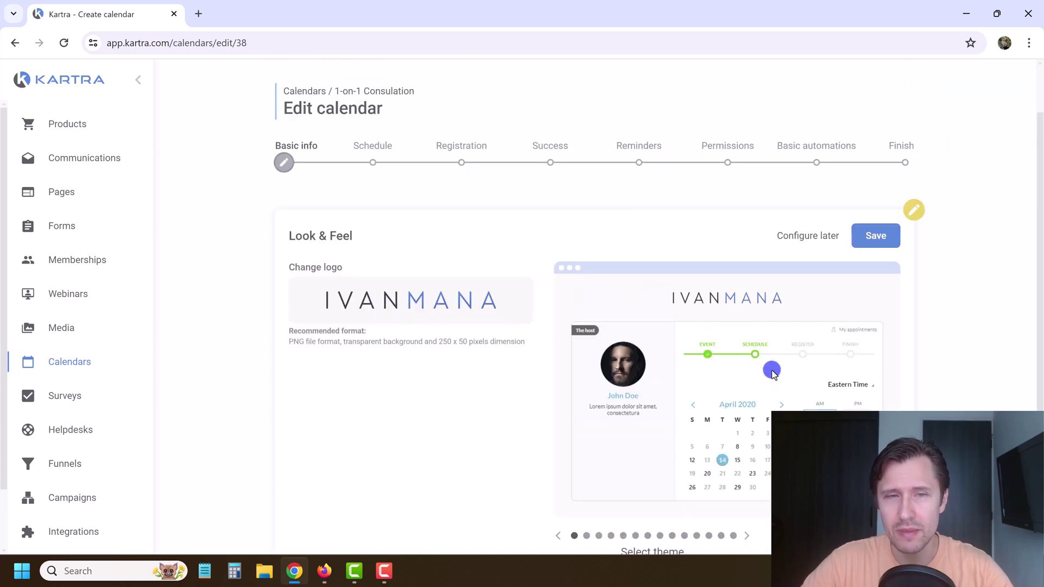
pyautogui.scroll(-2, 763, 305)
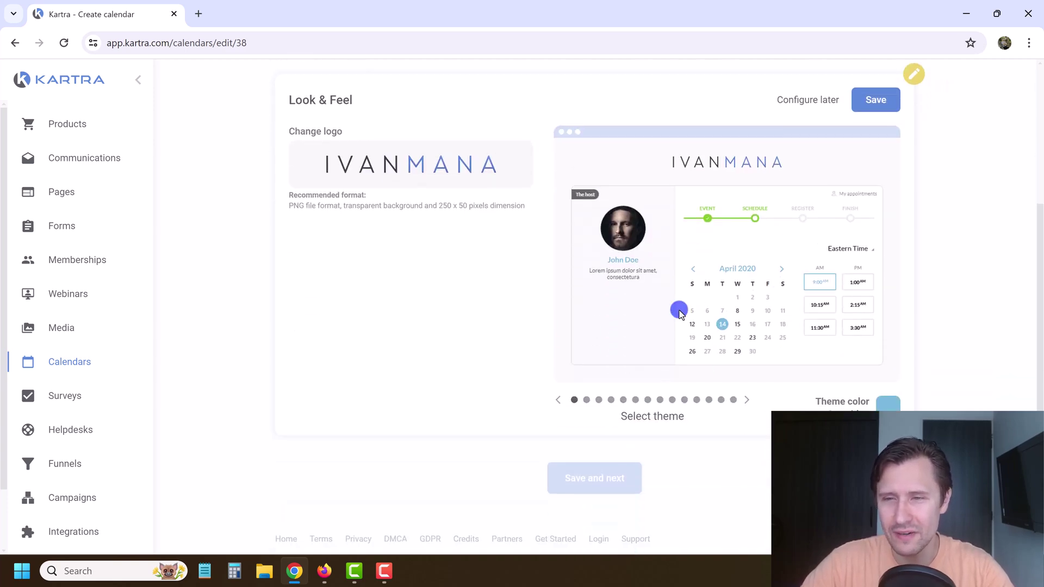
pyautogui.click(748, 400)
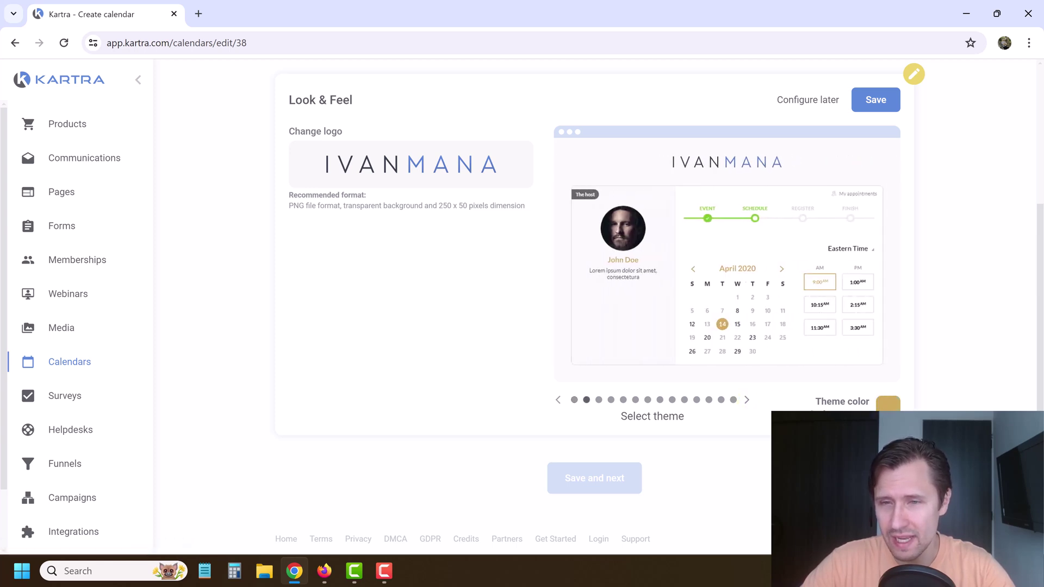
pyautogui.click(747, 401)
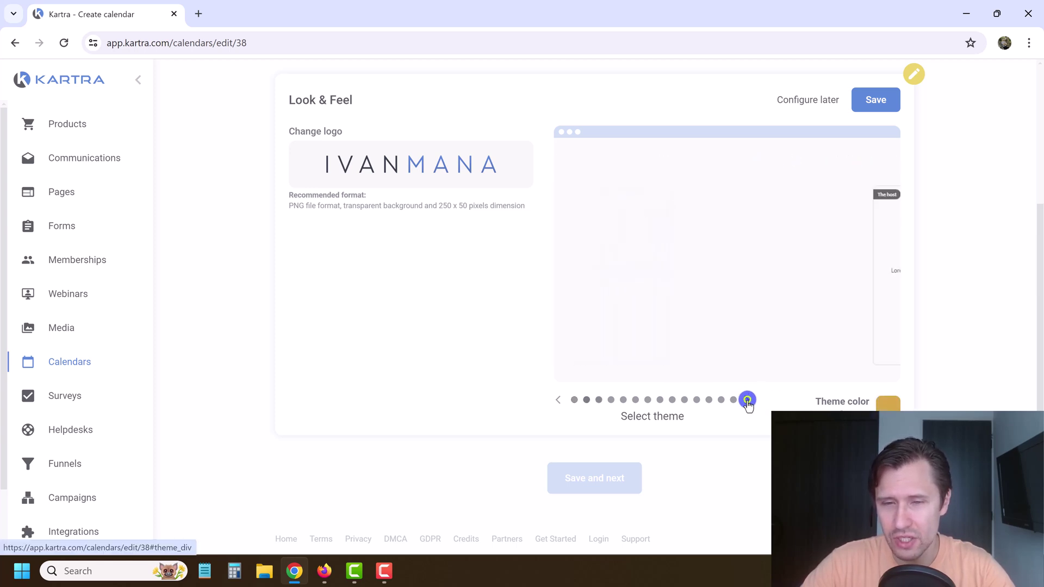
pyautogui.click(748, 401)
pyautogui.click(748, 401)
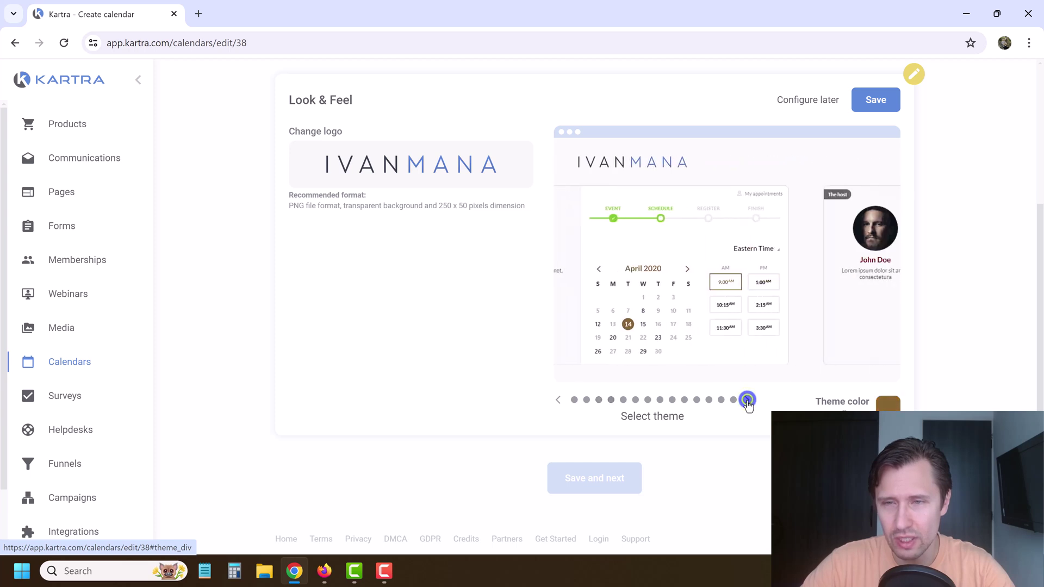
pyautogui.click(748, 401)
pyautogui.click(747, 401)
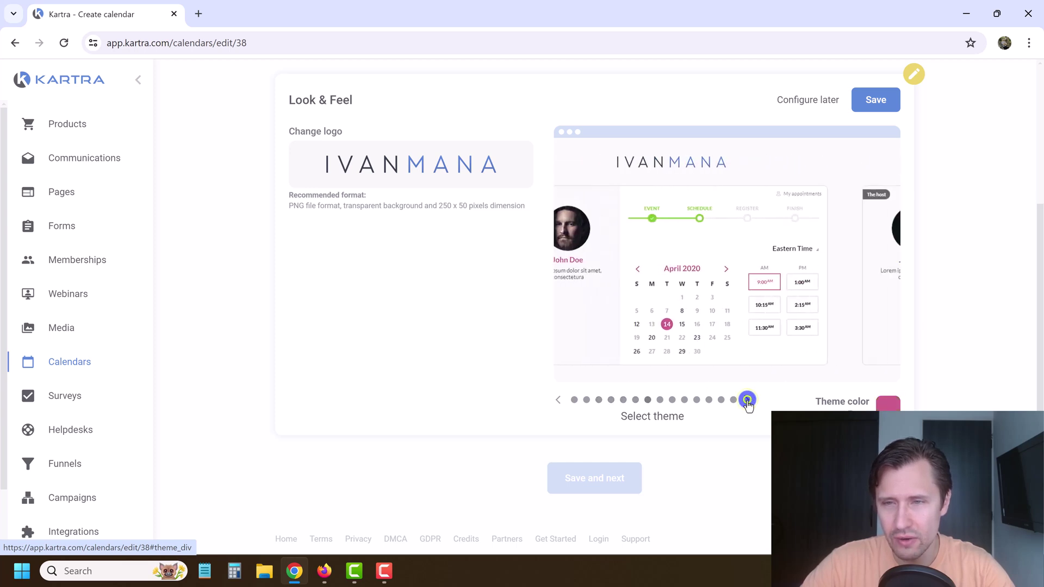
pyautogui.click(747, 401)
pyautogui.click(747, 401)
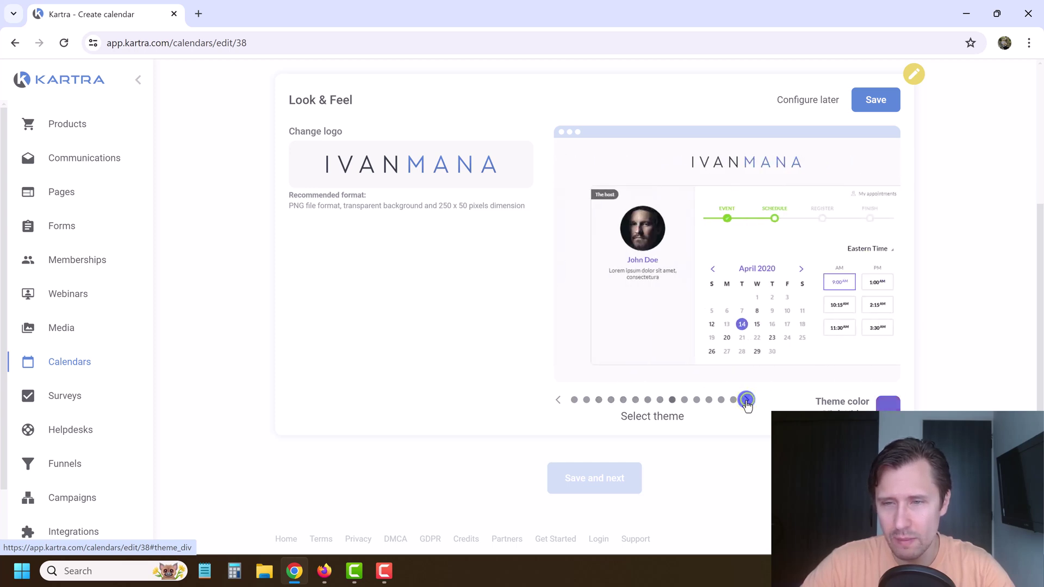
# Step: Apply the Cyan blue theme and save the basic info to proceed to the schedule settings
pyautogui.click(574, 400)
pyautogui.scroll(3, 321, 401)
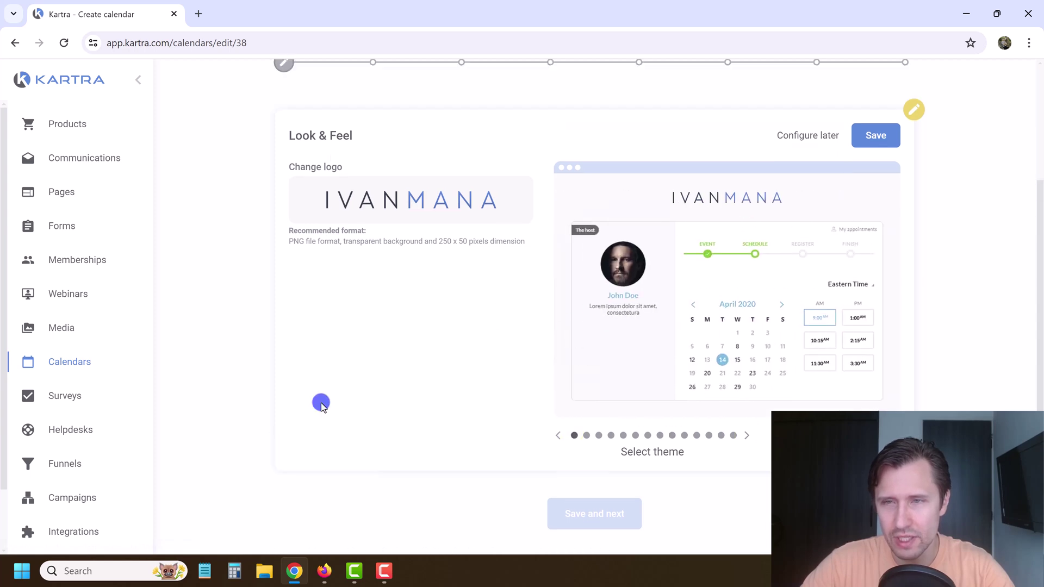
pyautogui.click(874, 232)
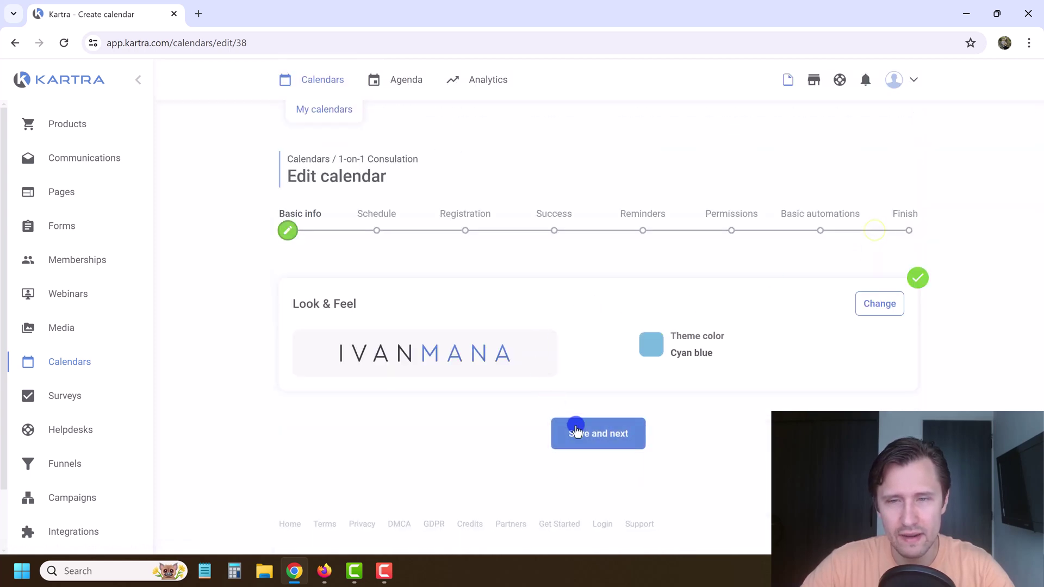
pyautogui.click(575, 426)
# Step: Read and acknowledge the explanation about multiple classes in one calendar to open the first class's settings
pyautogui.scroll(-3, 475, 373)
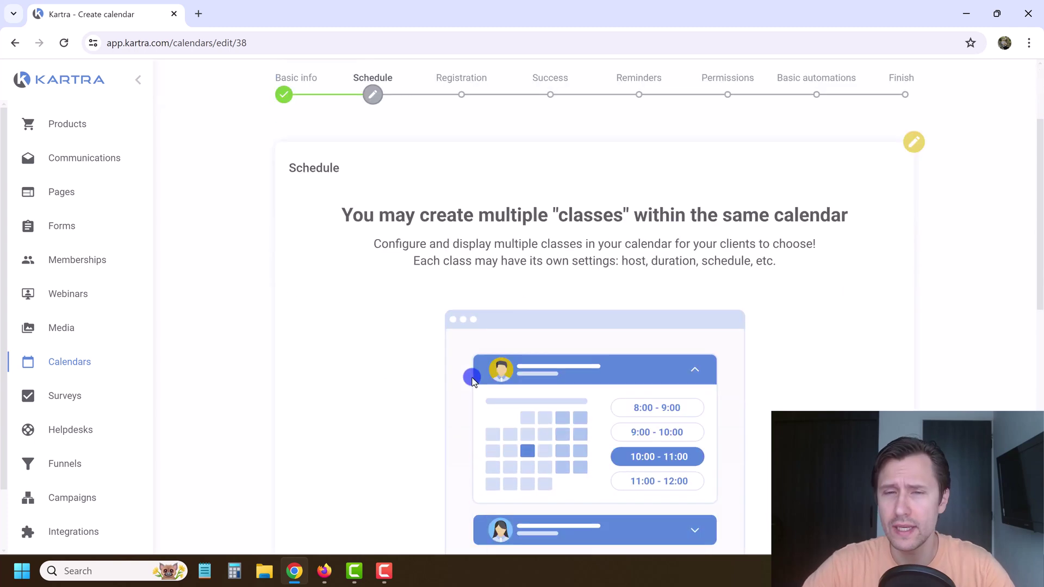
pyautogui.scroll(-5, 452, 262)
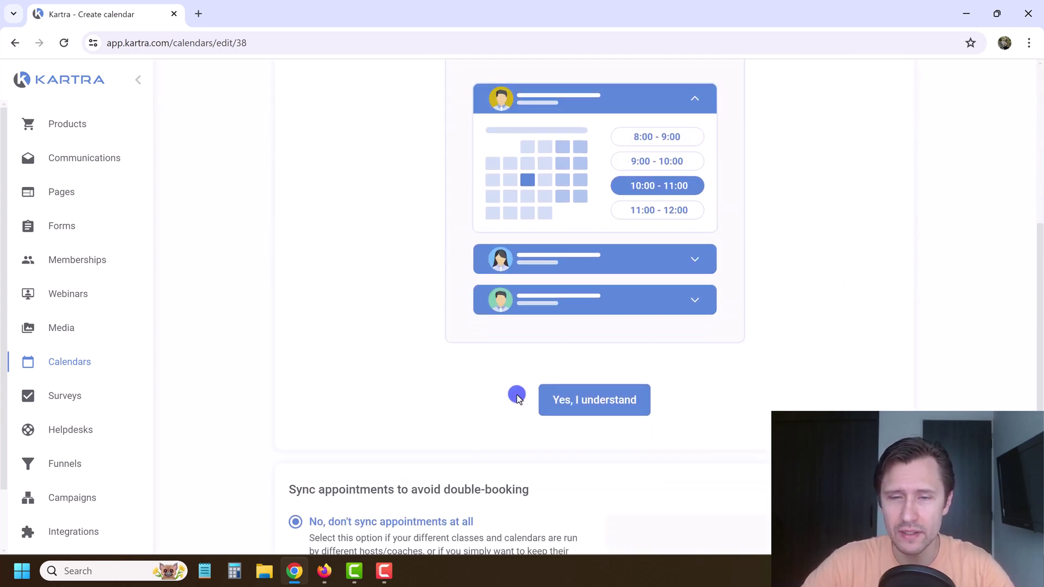
pyautogui.click(573, 396)
pyautogui.scroll(5, 543, 271)
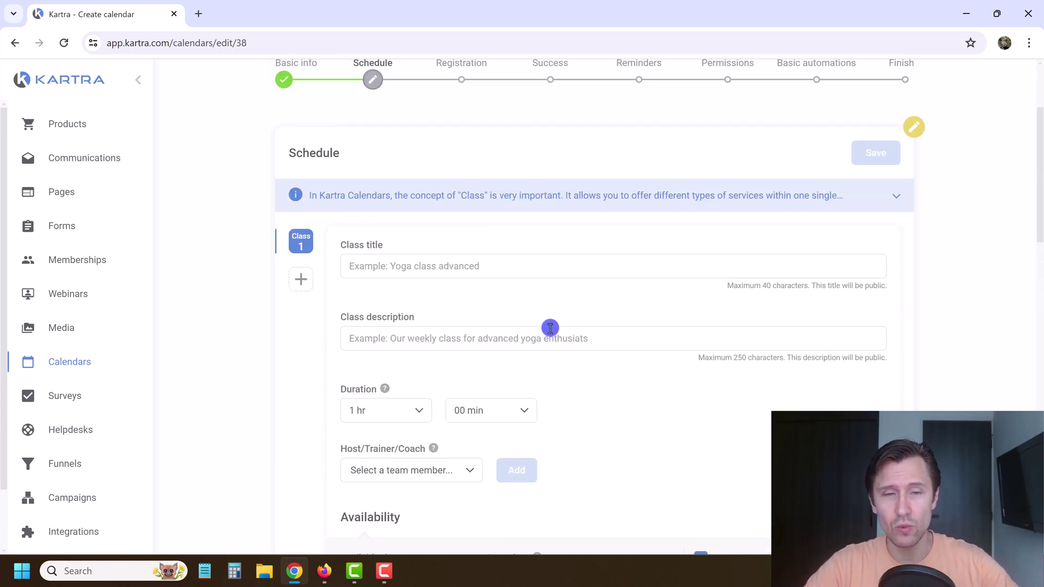
# Step: Title the first class "1-on-1 Consultation" with the description "I can help you with any questions related to online and affiliate marketing"
pyautogui.scroll(-4, 549, 311)
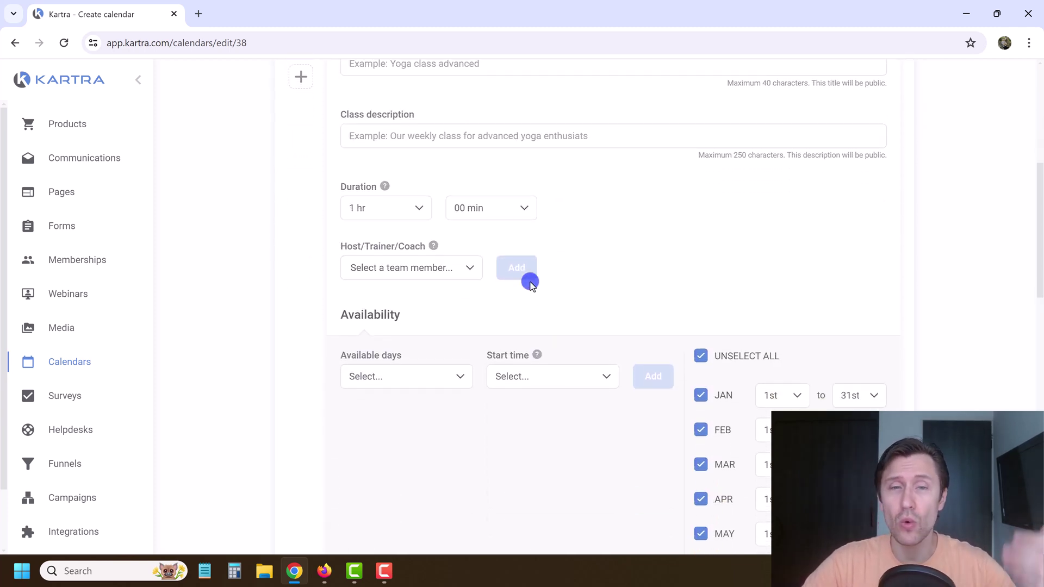
pyautogui.scroll(1, 530, 277)
pyautogui.scroll(2, 530, 276)
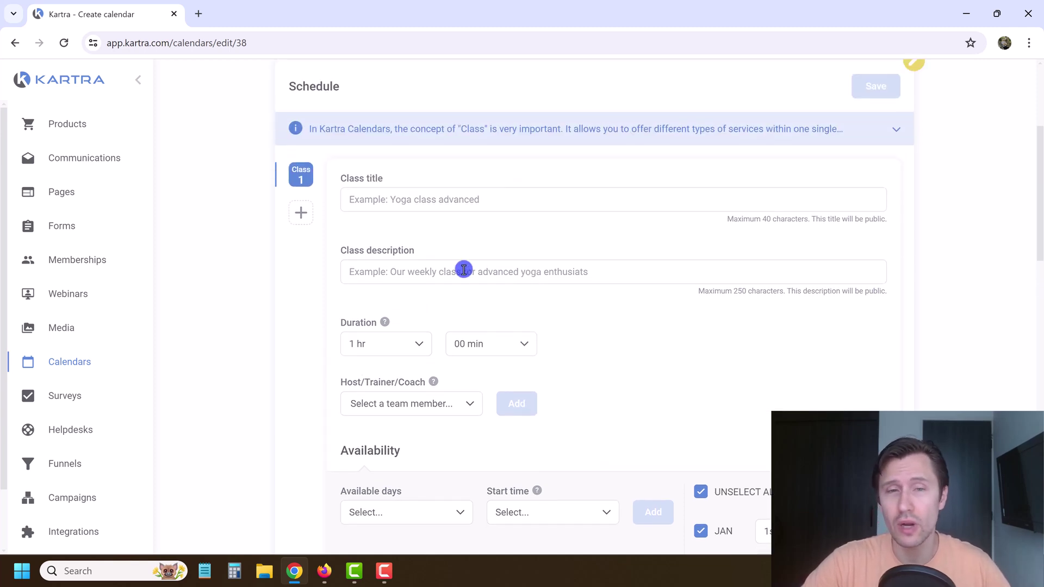
pyautogui.scroll(2, 463, 269)
pyautogui.click(403, 275)
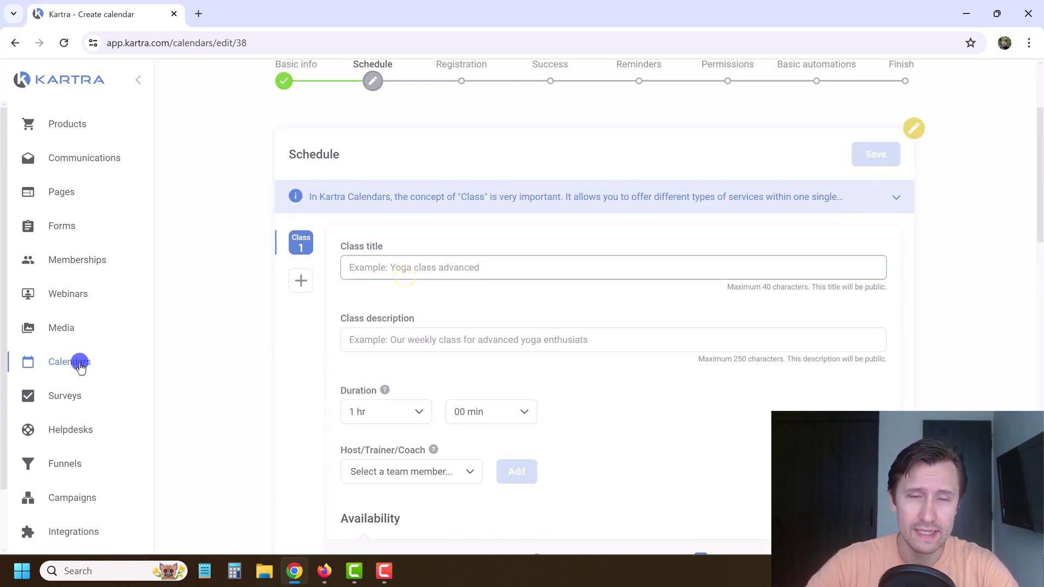
pyautogui.write('1-on-1 Consultation')
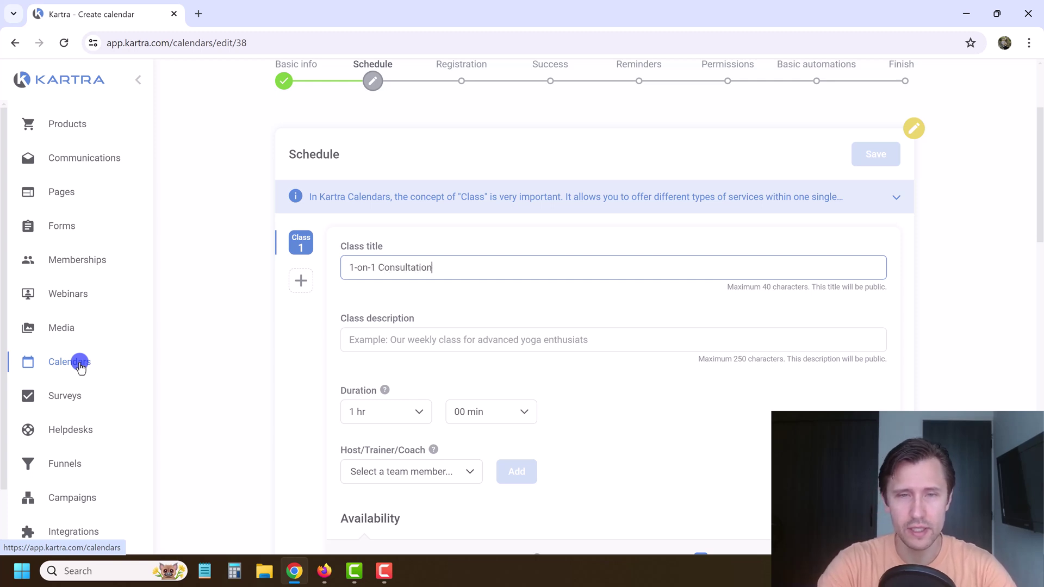
pyautogui.press('Tab')
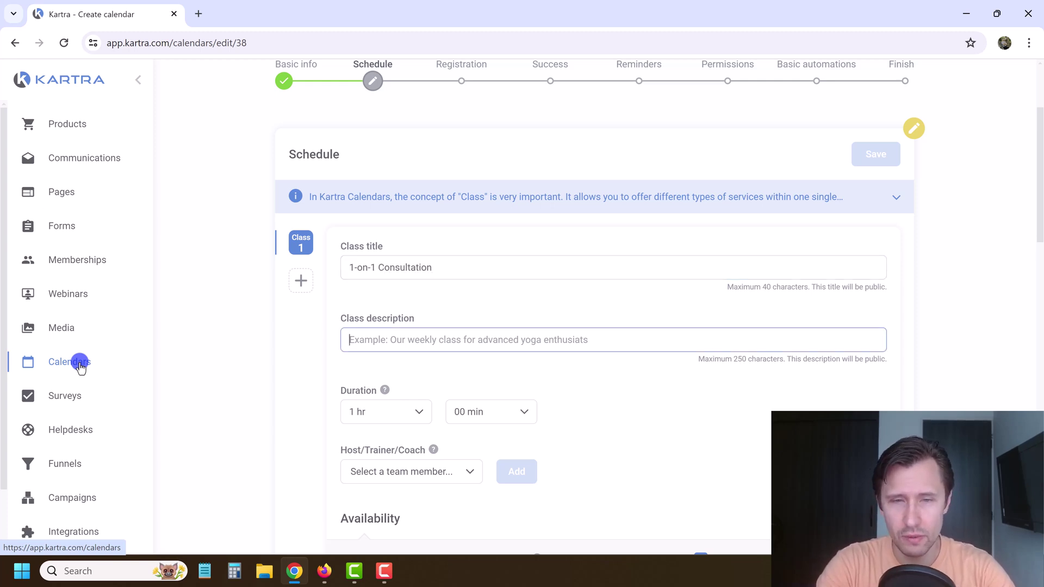
pyautogui.write('I can help you with any questions related to online and affiliate marketing')
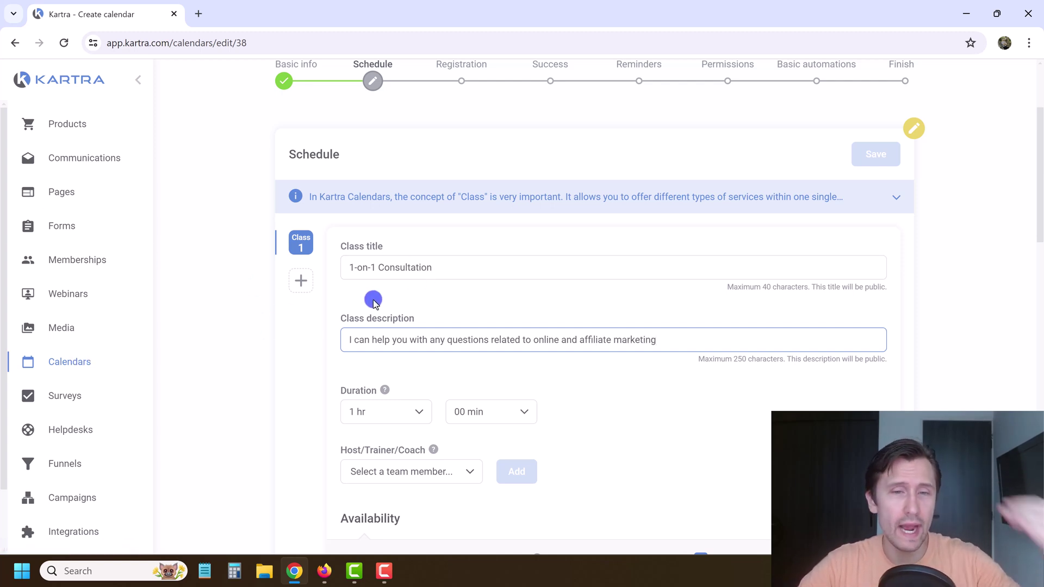
# Step: Add the available team member as the host of the consultation class
pyautogui.scroll(-1, 324, 326)
pyautogui.click(441, 407)
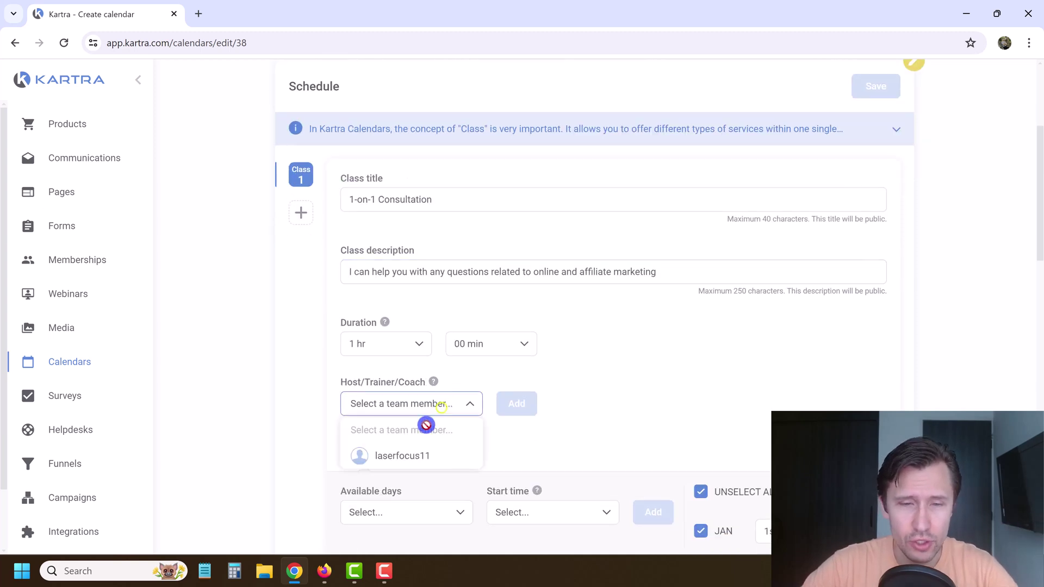
pyautogui.click(403, 455)
pyautogui.click(515, 403)
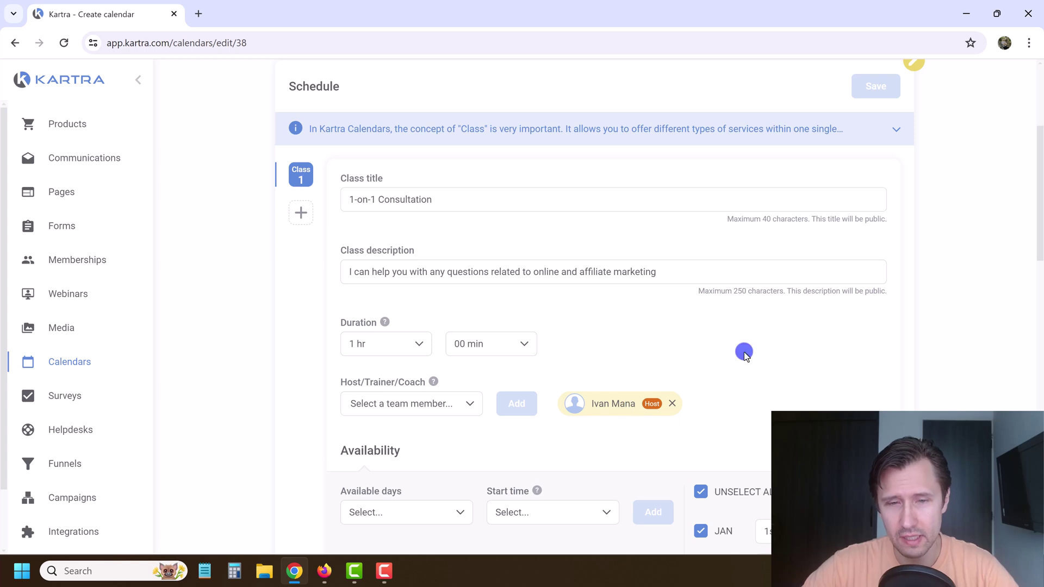
# Step: Add Thursday availability to the class with hourly start times from 09:00 through 15:00
pyautogui.scroll(-3, 741, 351)
pyautogui.click(402, 340)
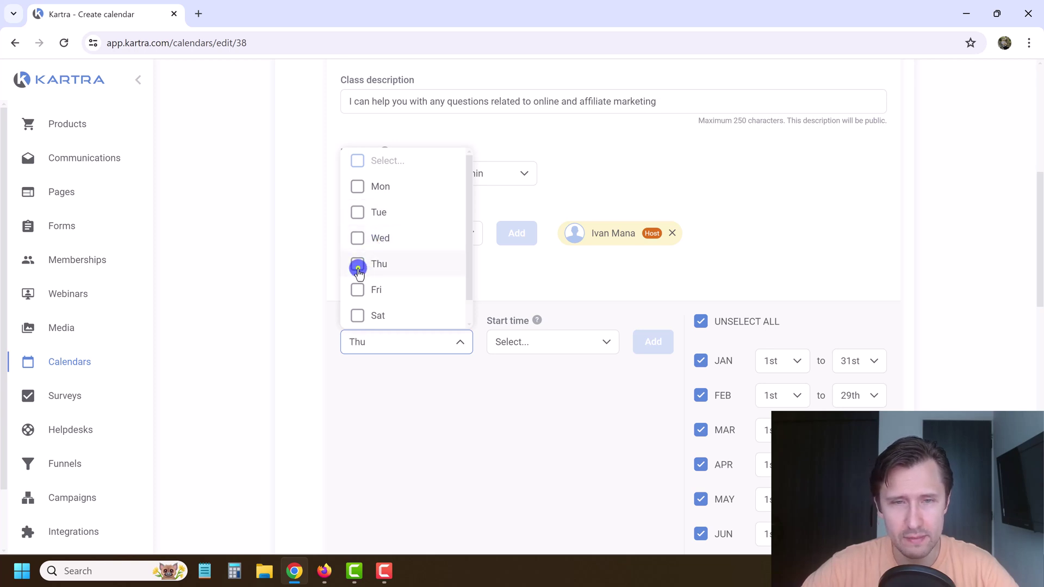
pyautogui.click(532, 335)
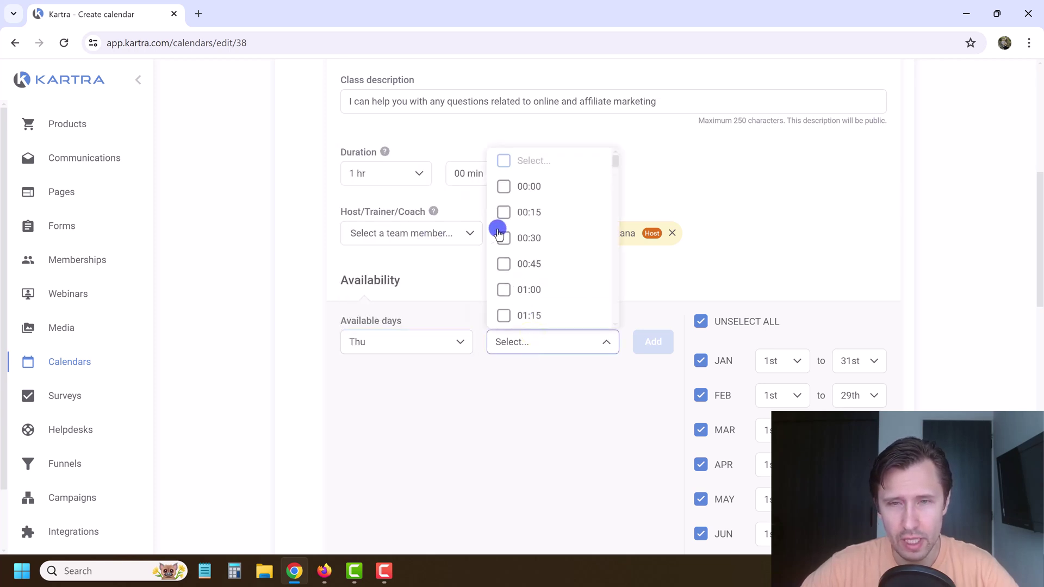
pyautogui.scroll(-12, 521, 237)
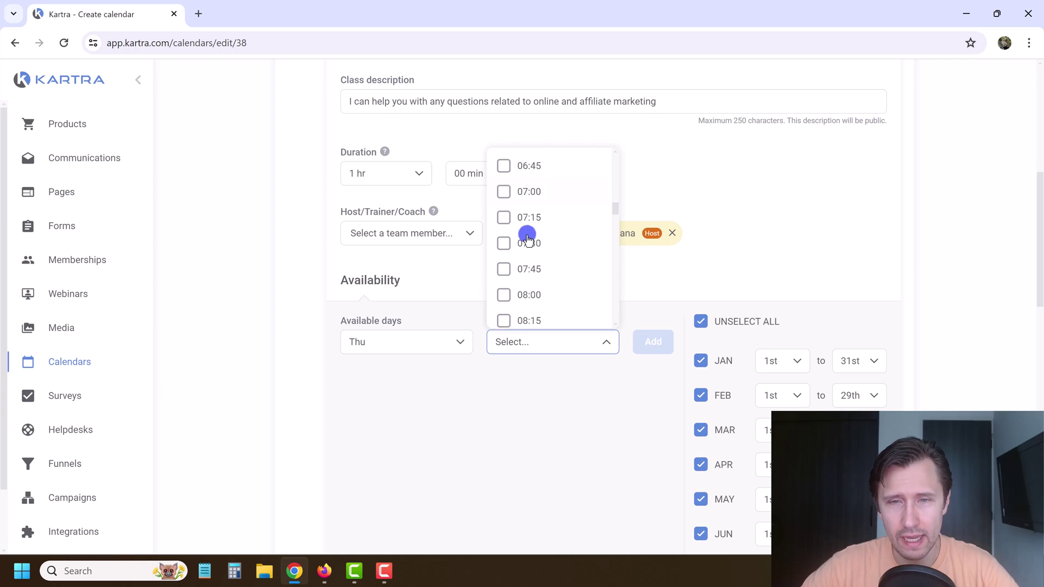
pyautogui.scroll(-4, 524, 236)
pyautogui.click(504, 165)
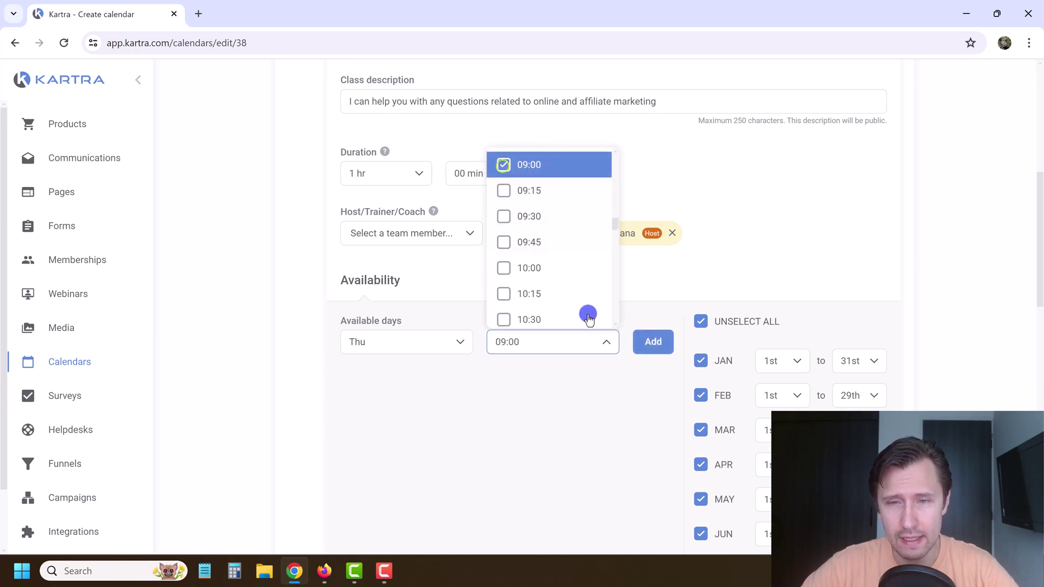
pyautogui.click(505, 271)
pyautogui.scroll(-3, 544, 267)
pyautogui.click(503, 235)
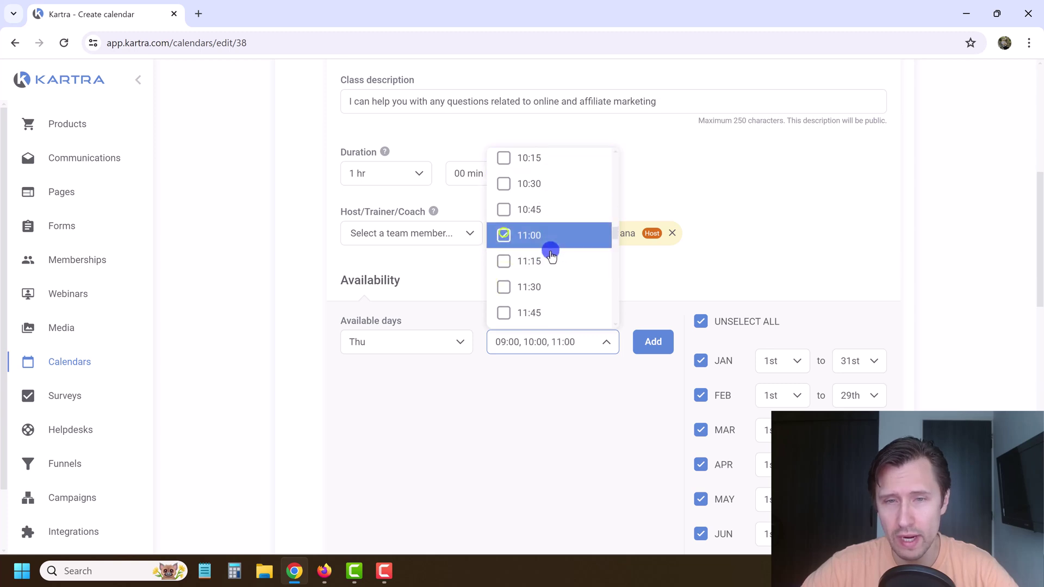
pyautogui.scroll(-3, 547, 258)
pyautogui.click(530, 270)
pyautogui.scroll(-5, 522, 264)
pyautogui.click(504, 239)
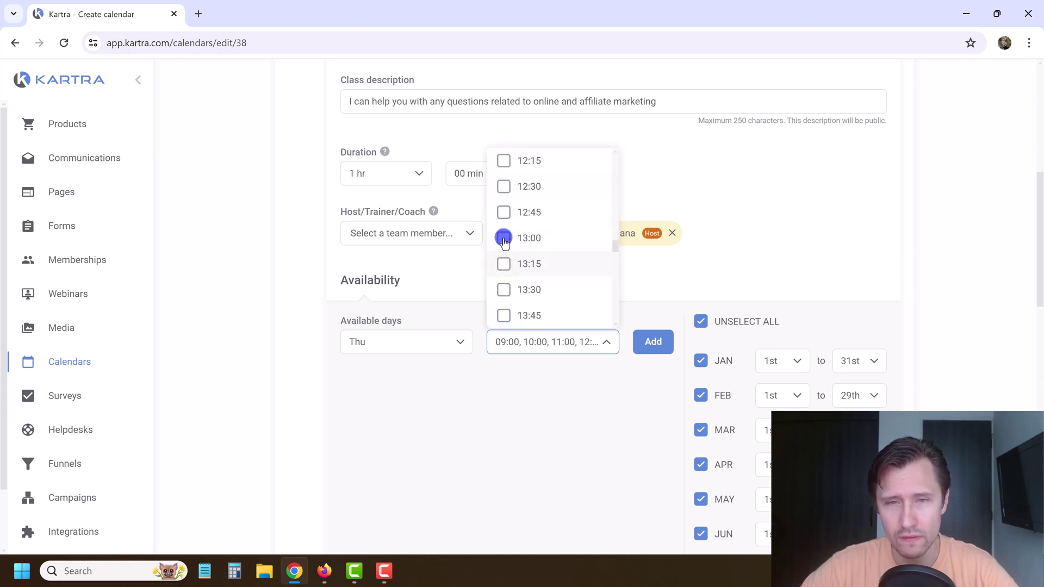
pyautogui.scroll(-3, 536, 261)
pyautogui.click(504, 275)
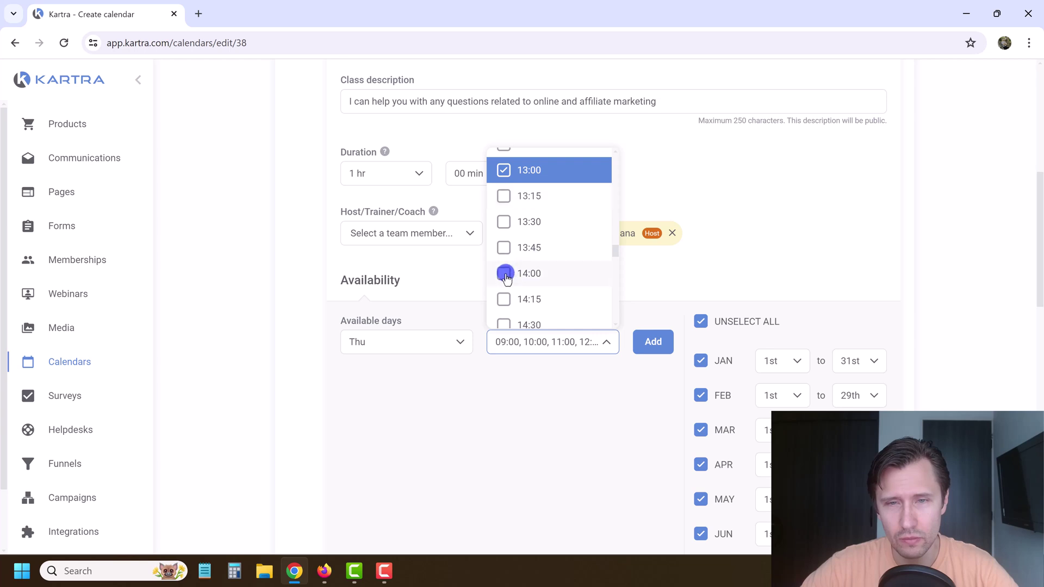
pyautogui.scroll(-3, 530, 275)
pyautogui.click(503, 241)
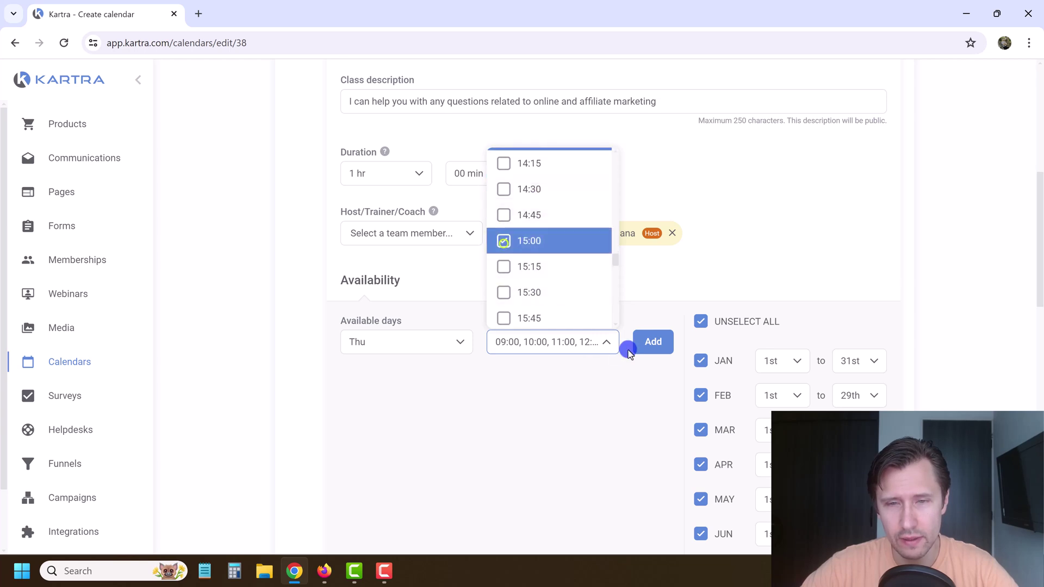
pyautogui.click(639, 344)
# Step: Add Wednesday availability to the class with hourly start times from 14:00 through 18:00
pyautogui.click(372, 336)
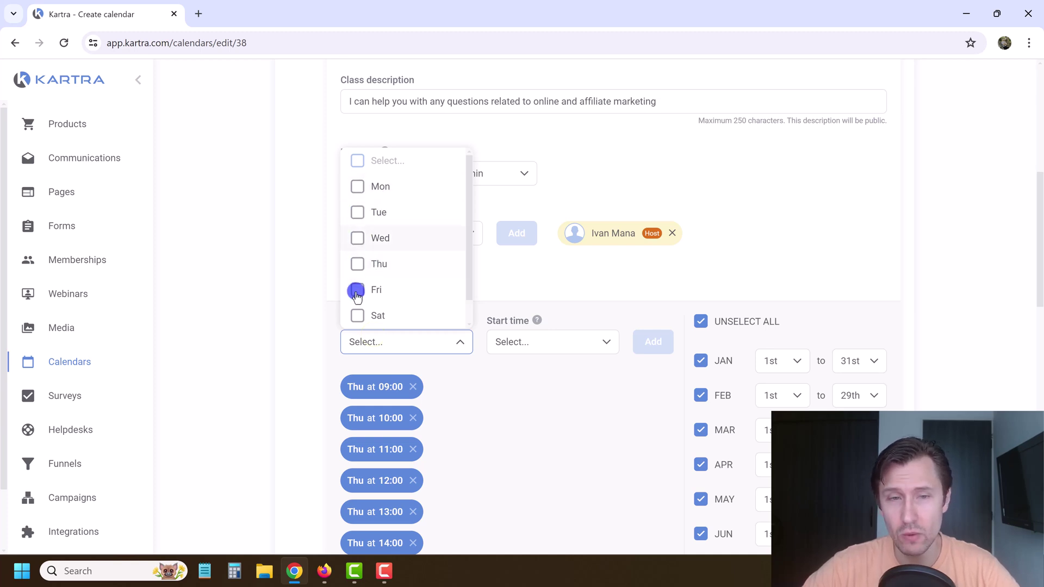
pyautogui.click(361, 242)
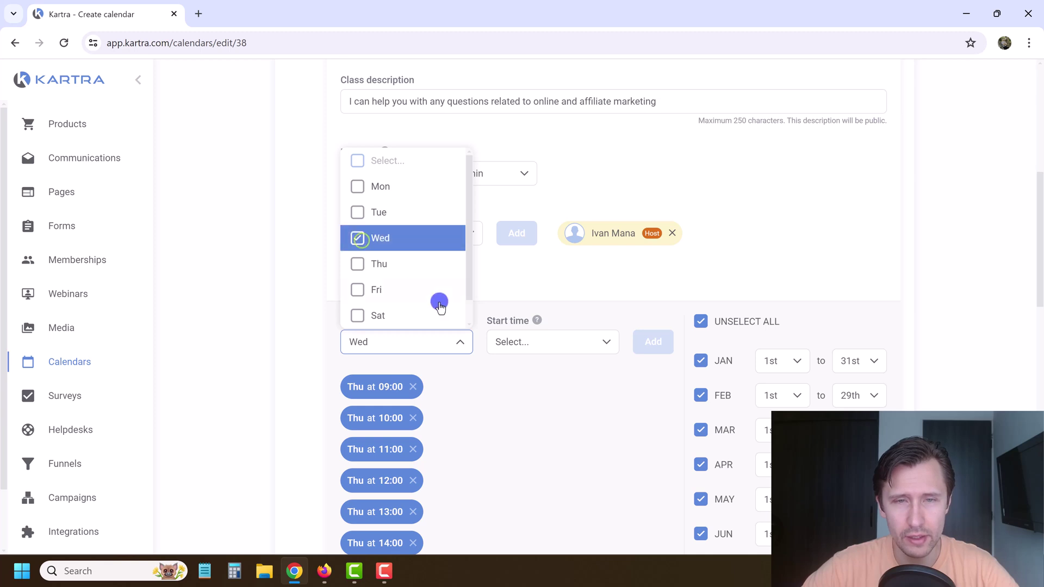
pyautogui.click(536, 333)
pyautogui.scroll(3, 511, 207)
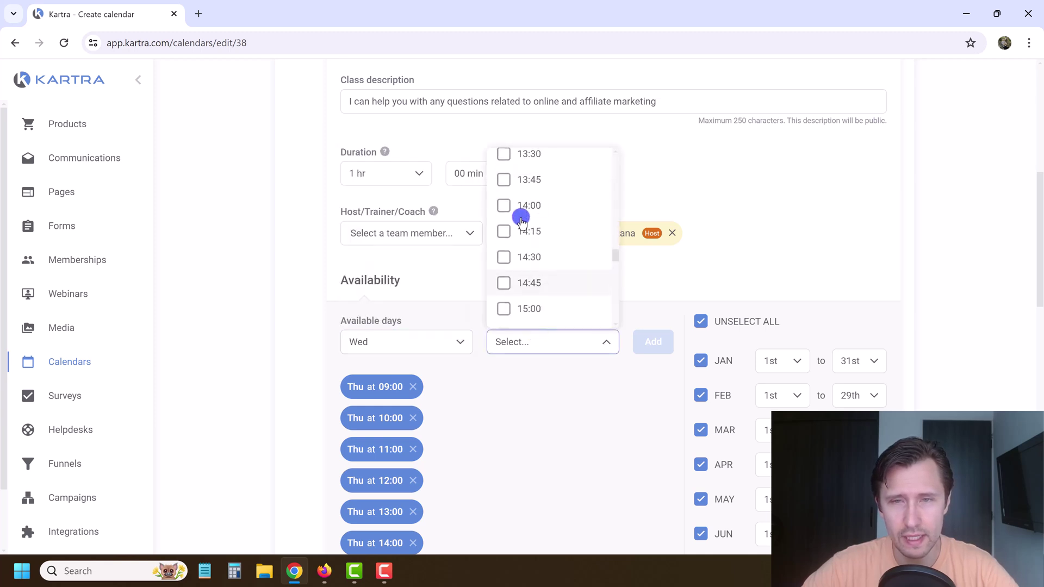
pyautogui.click(504, 272)
pyautogui.scroll(-2, 516, 272)
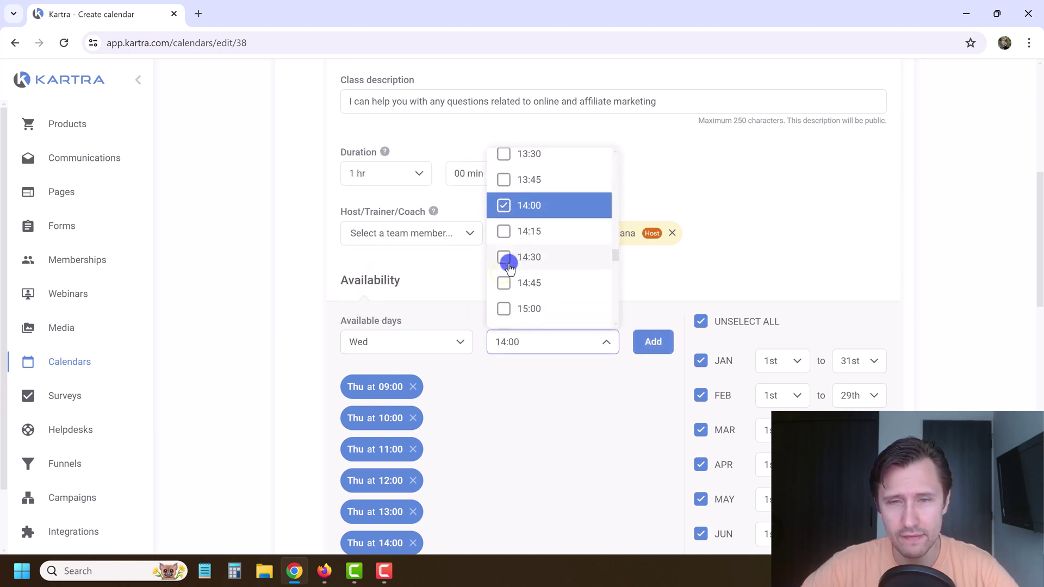
pyautogui.click(503, 309)
pyautogui.scroll(-3, 522, 299)
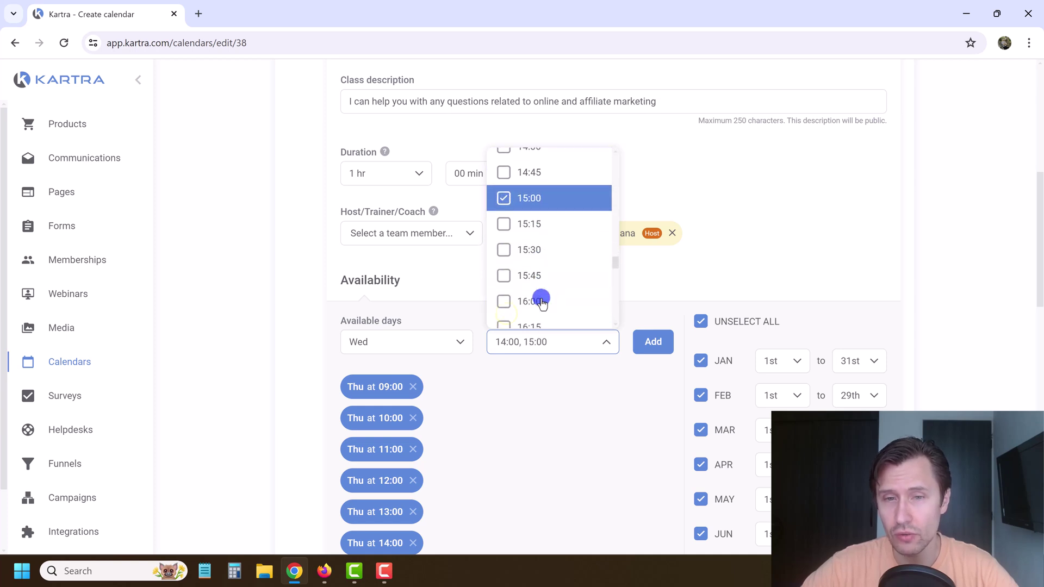
pyautogui.click(503, 277)
pyautogui.scroll(-3, 563, 274)
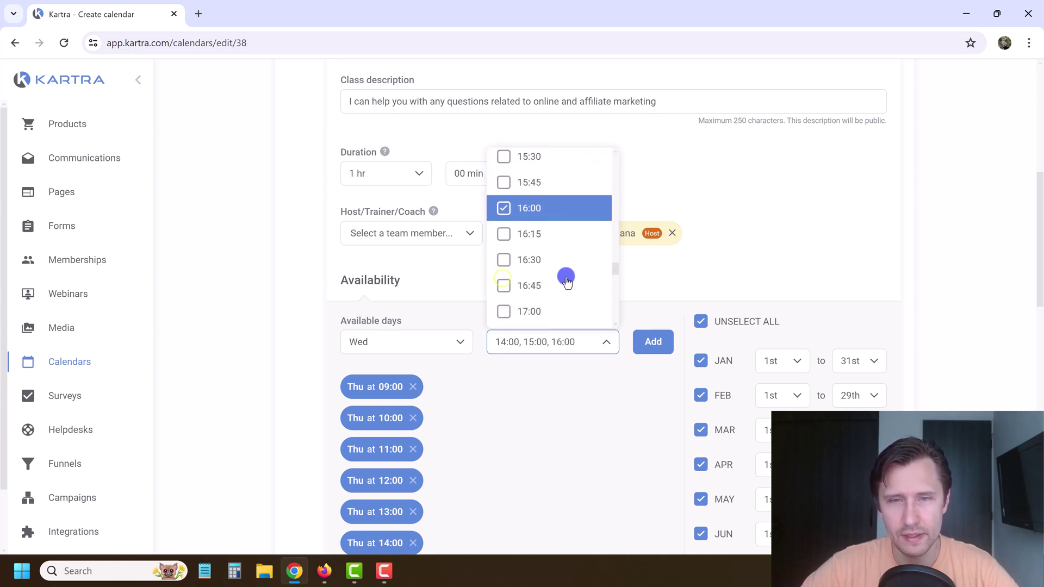
pyautogui.click(505, 243)
pyautogui.scroll(-3, 530, 261)
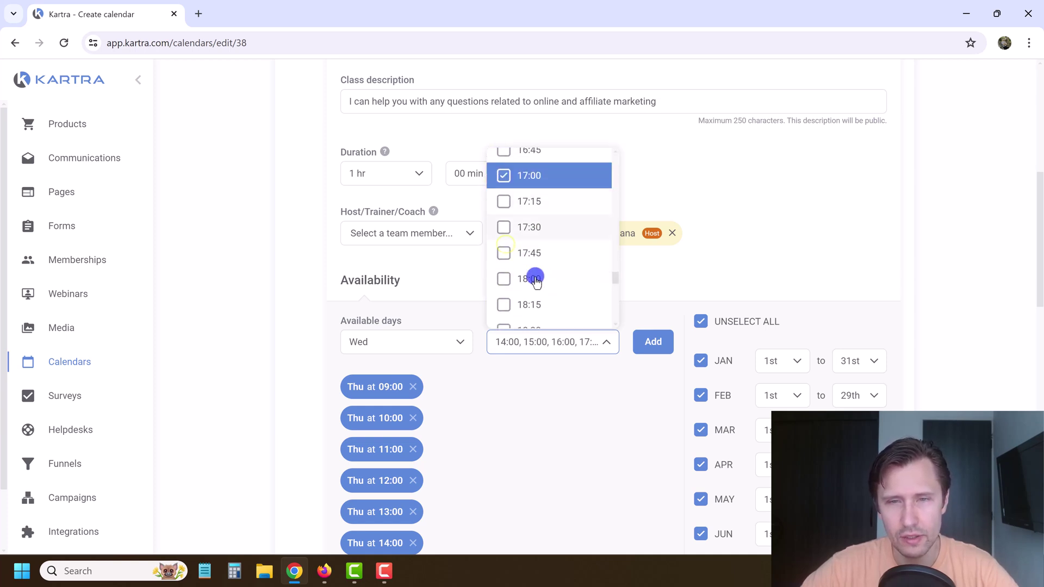
pyautogui.click(504, 278)
pyautogui.click(653, 342)
# Step: Keep the number of sessions at 1 and set the minimum booking notice to "Don't allow same-day booking"
pyautogui.scroll(-6, 478, 326)
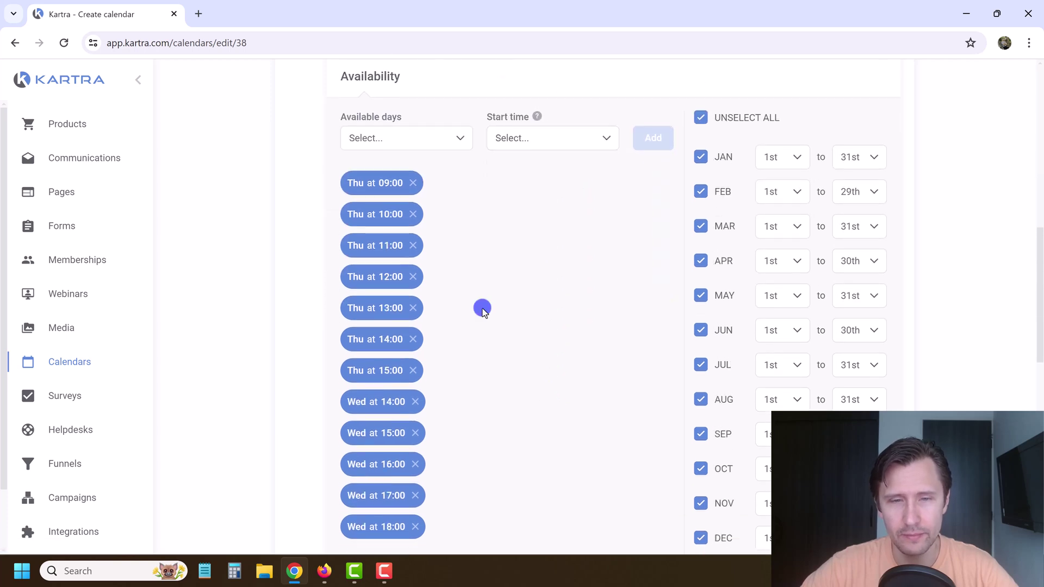
pyautogui.scroll(3, 357, 250)
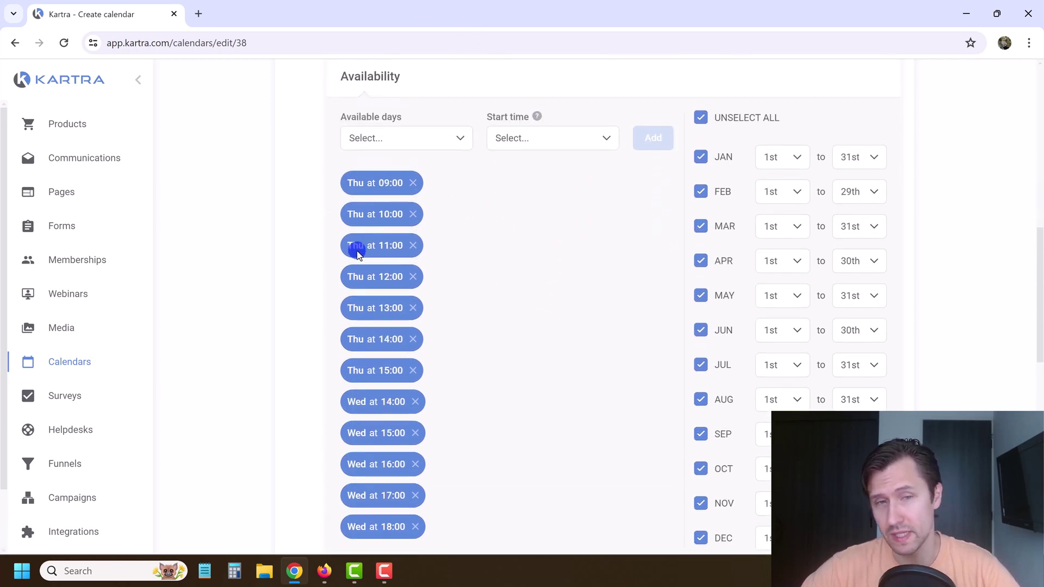
pyautogui.scroll(-1, 479, 417)
pyautogui.scroll(-5, 480, 418)
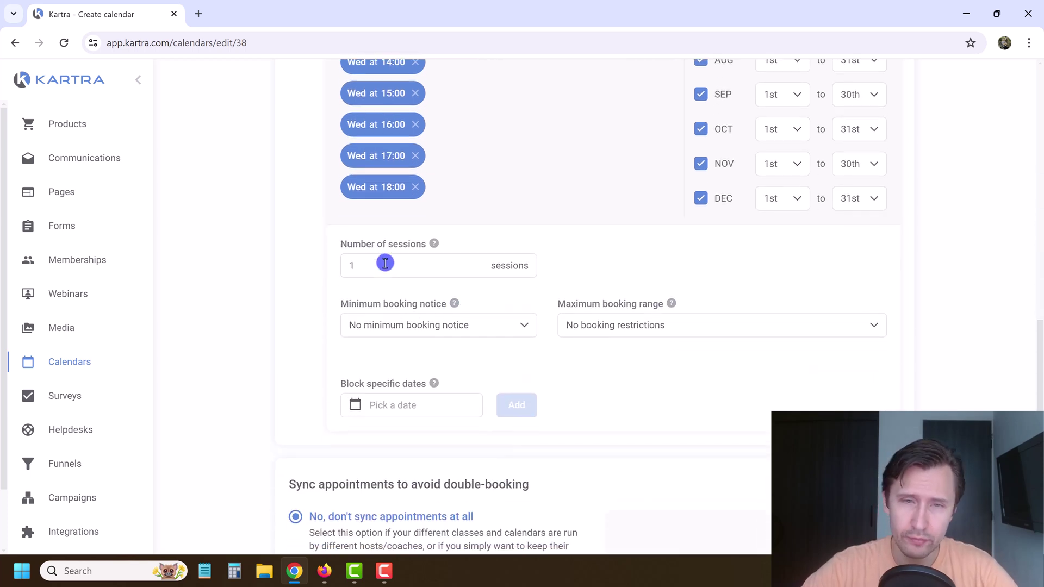
pyautogui.click(385, 263)
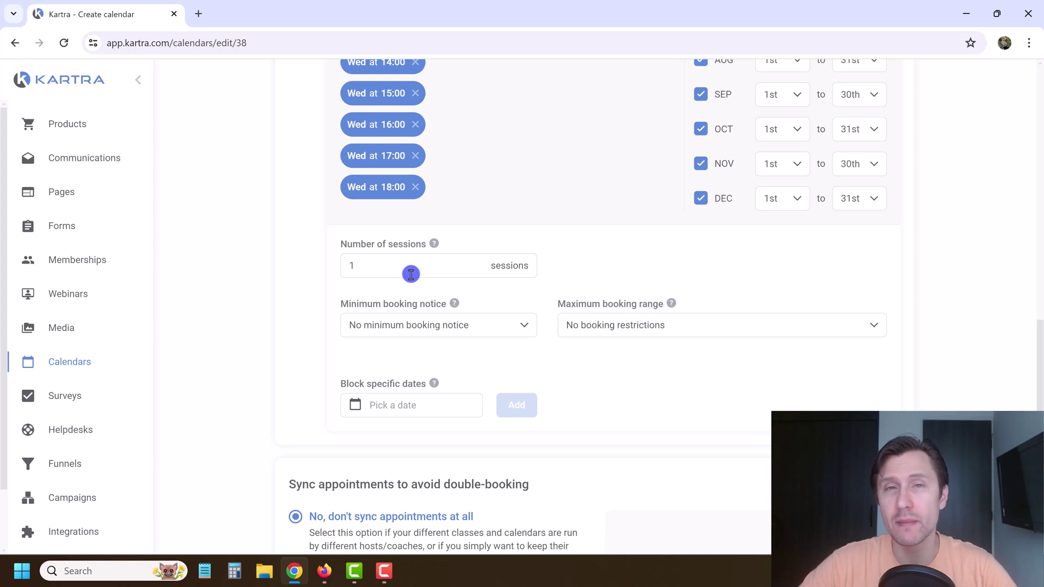
pyautogui.rightClick(371, 266)
pyautogui.click(365, 266)
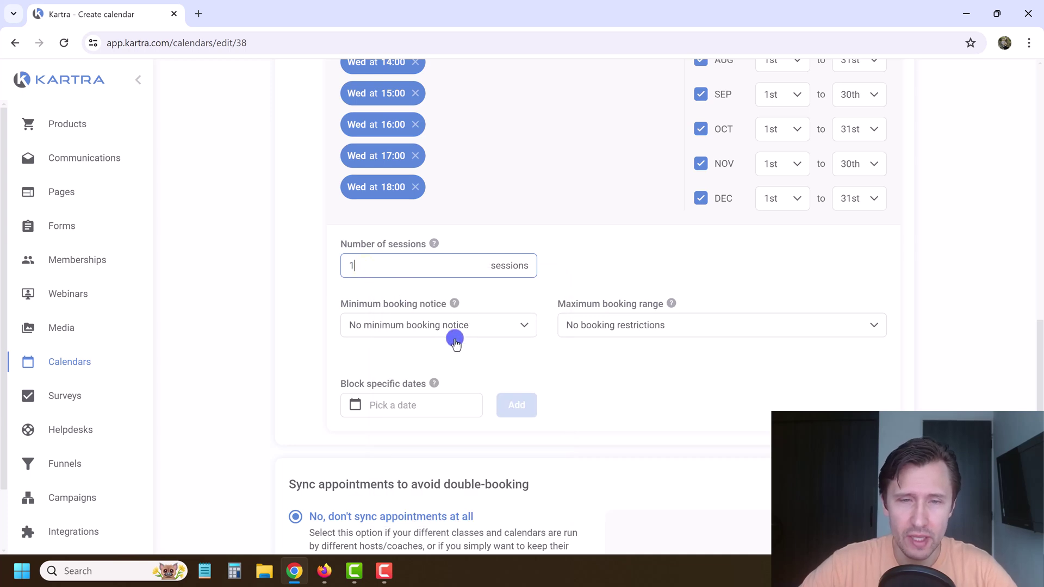
pyautogui.click(433, 325)
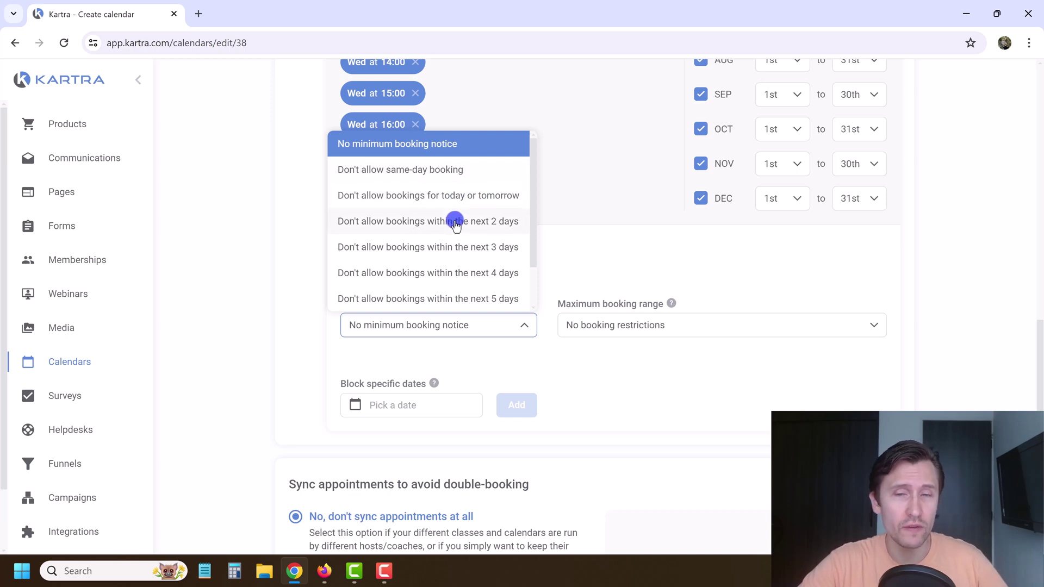
pyautogui.scroll(-1, 455, 223)
pyautogui.scroll(1, 454, 220)
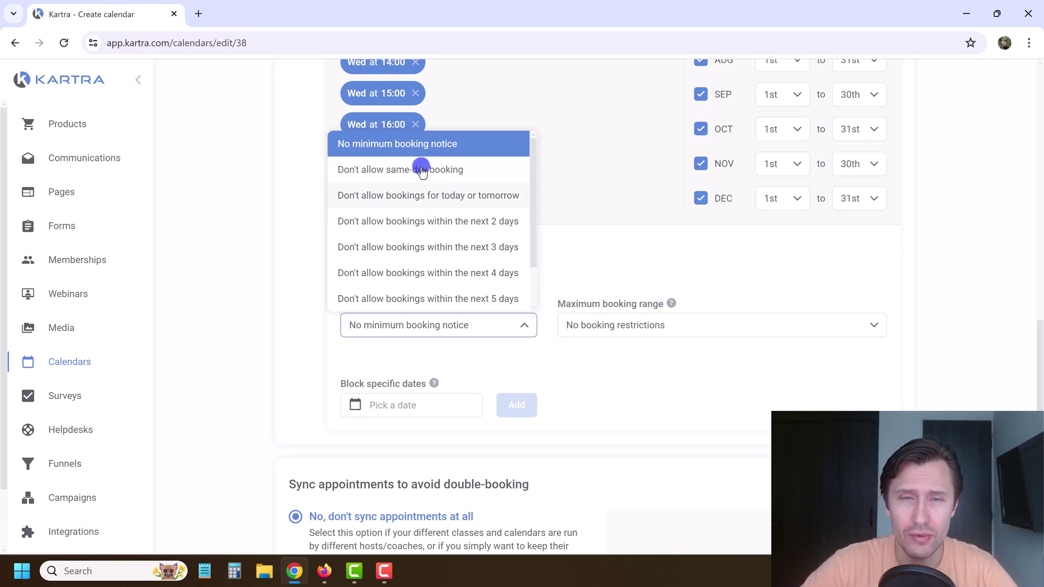
pyautogui.click(387, 170)
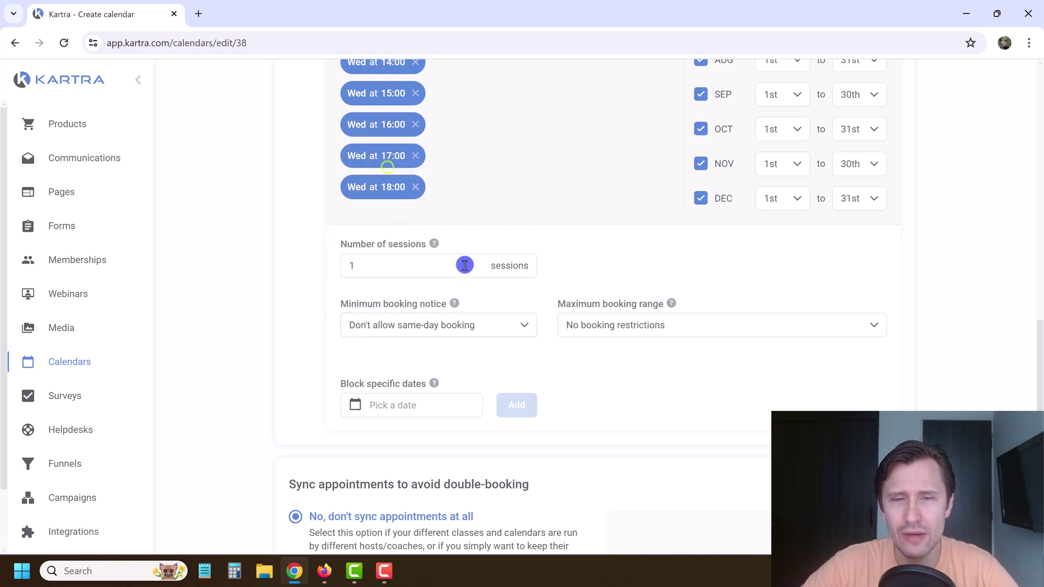
# Step: Set the class's maximum booking range to "Only bookings for this month"
pyautogui.click(622, 321)
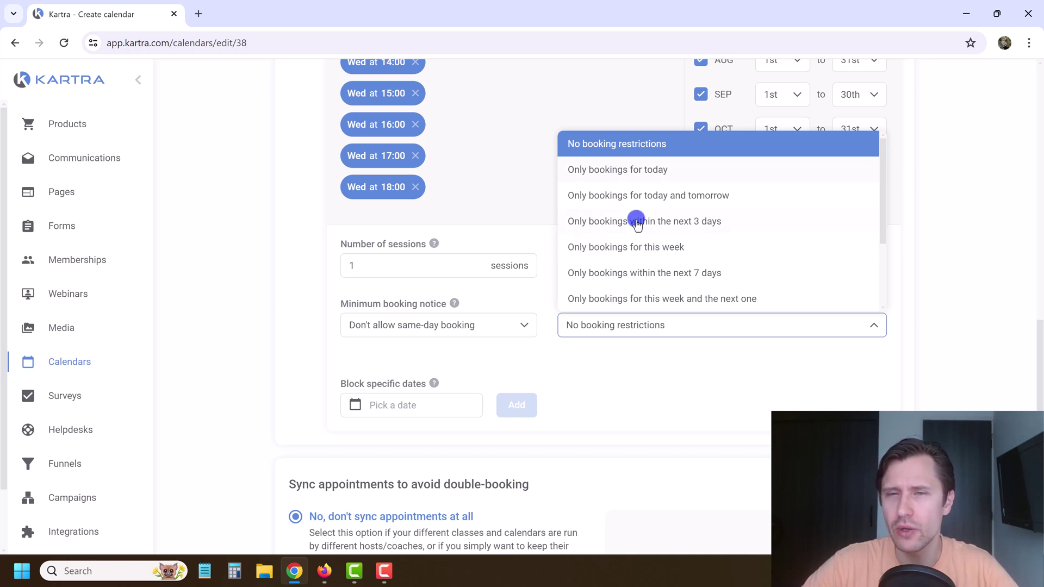
pyautogui.scroll(-3, 634, 258)
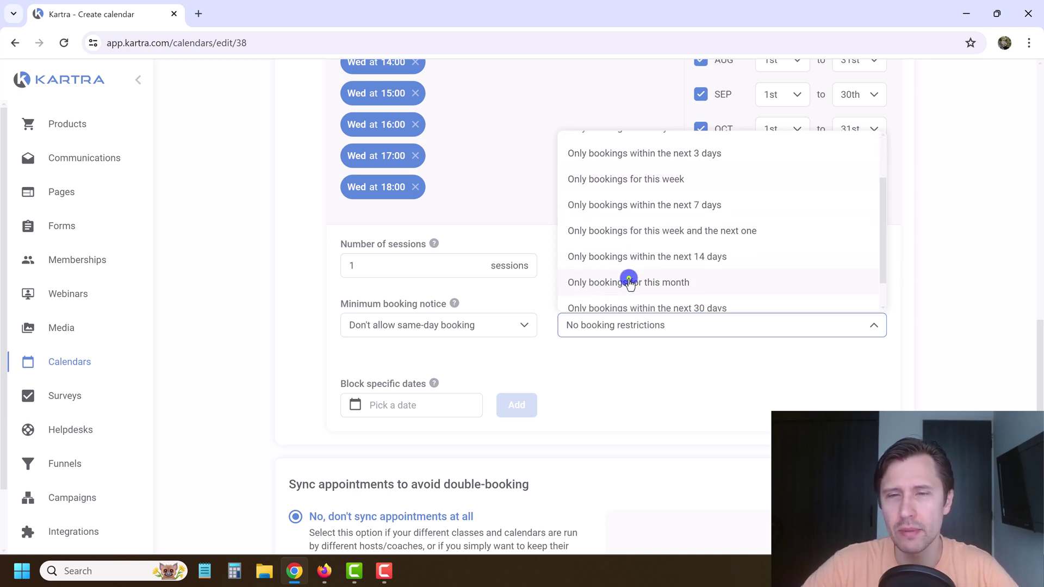
pyautogui.click(628, 278)
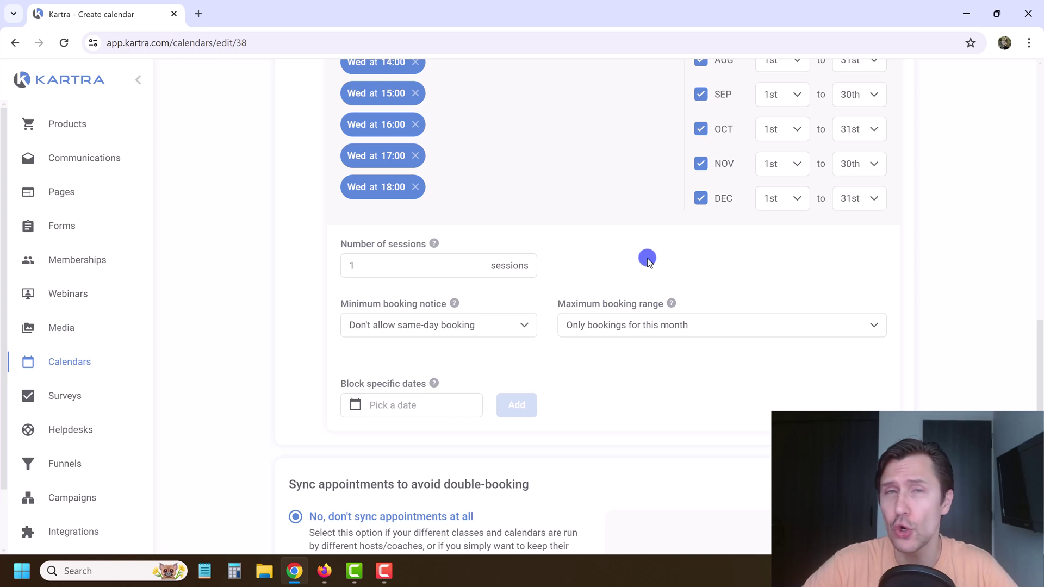
# Step: Block 04/19/2024 from bookings for the class and save the Schedule section
pyautogui.click(393, 403)
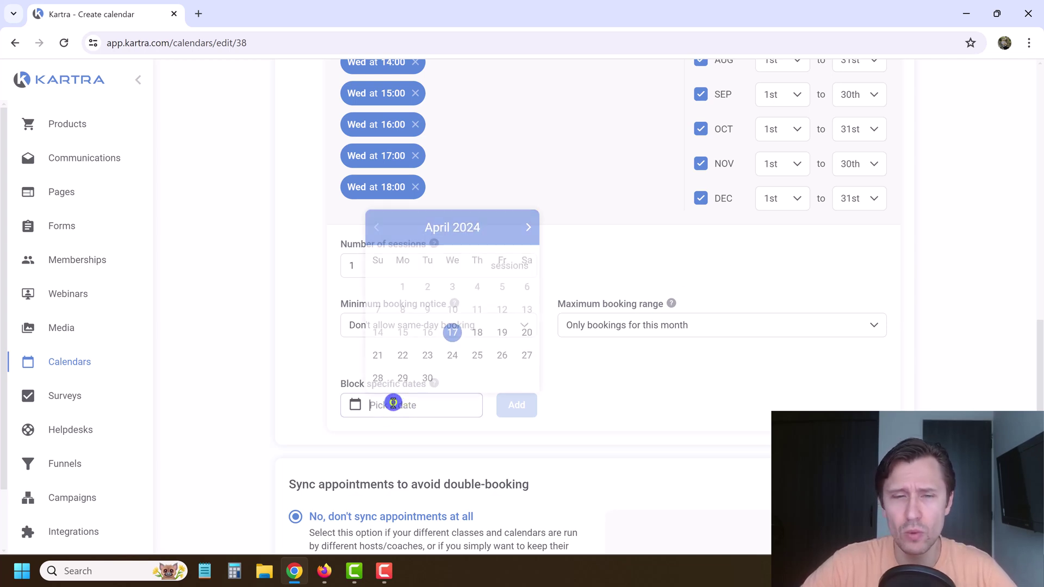
pyautogui.click(501, 331)
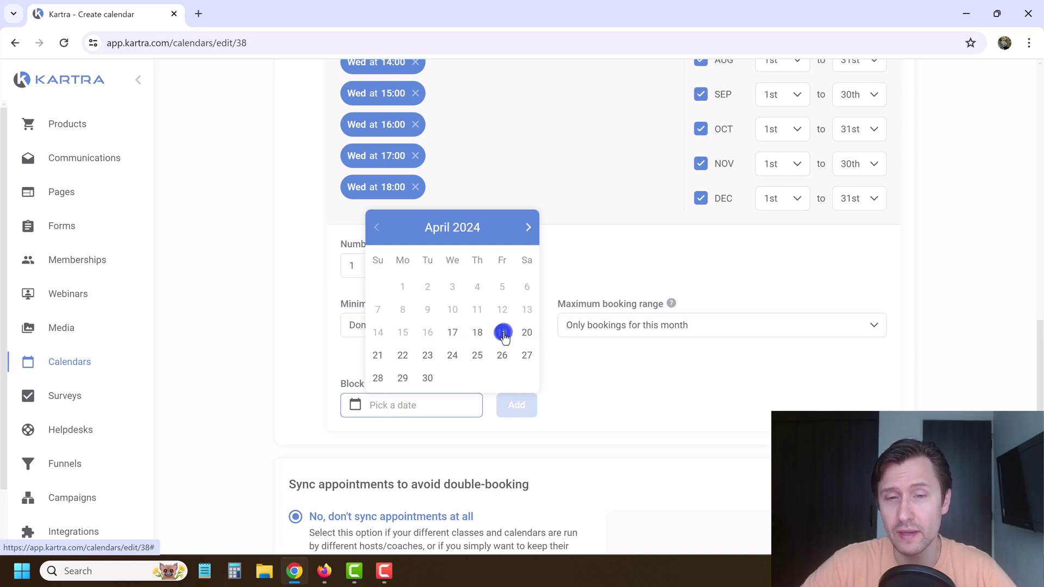
pyautogui.click(517, 405)
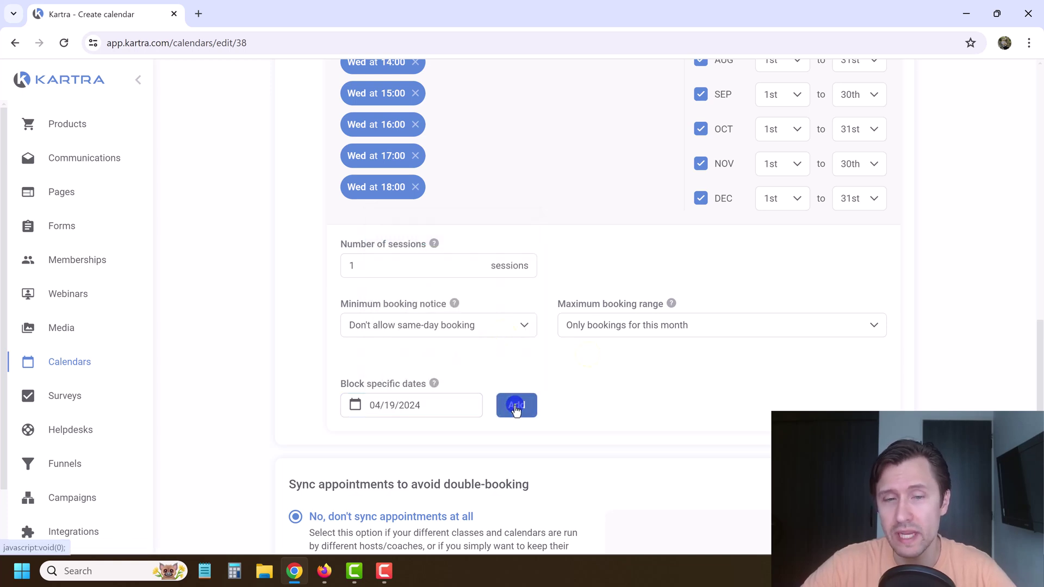
pyautogui.scroll(4, 728, 378)
pyautogui.scroll(10, 734, 376)
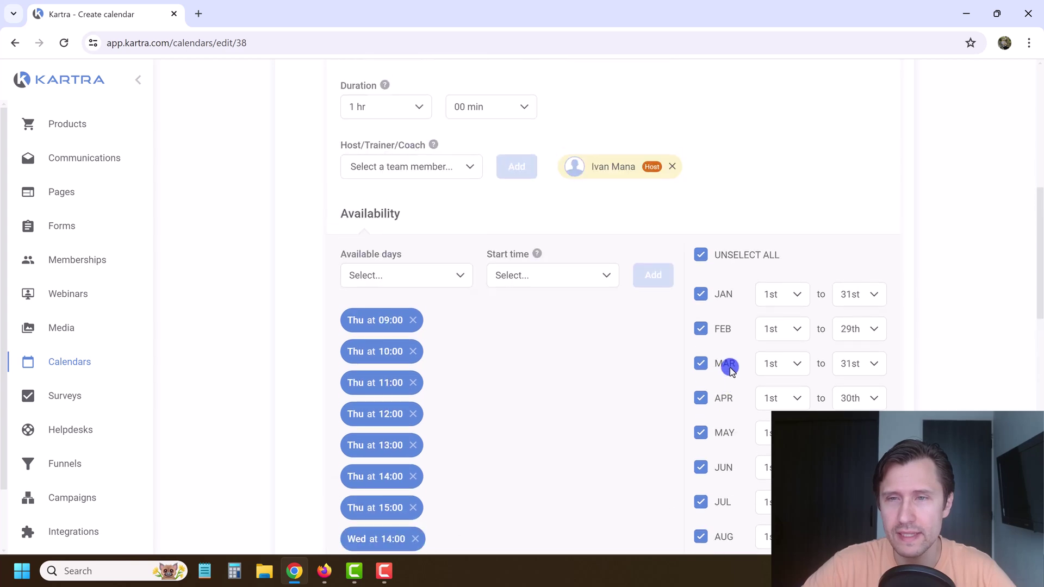
pyautogui.click(874, 190)
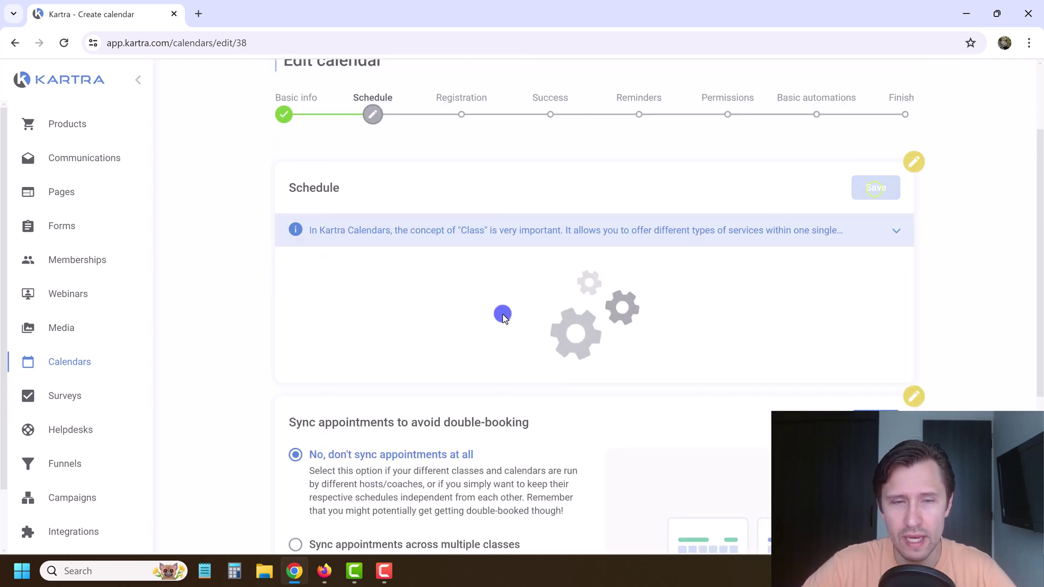
# Step: Set double-booking prevention to "Sync appointments across multiple classes and calendars" and save the section
pyautogui.scroll(-2, 477, 327)
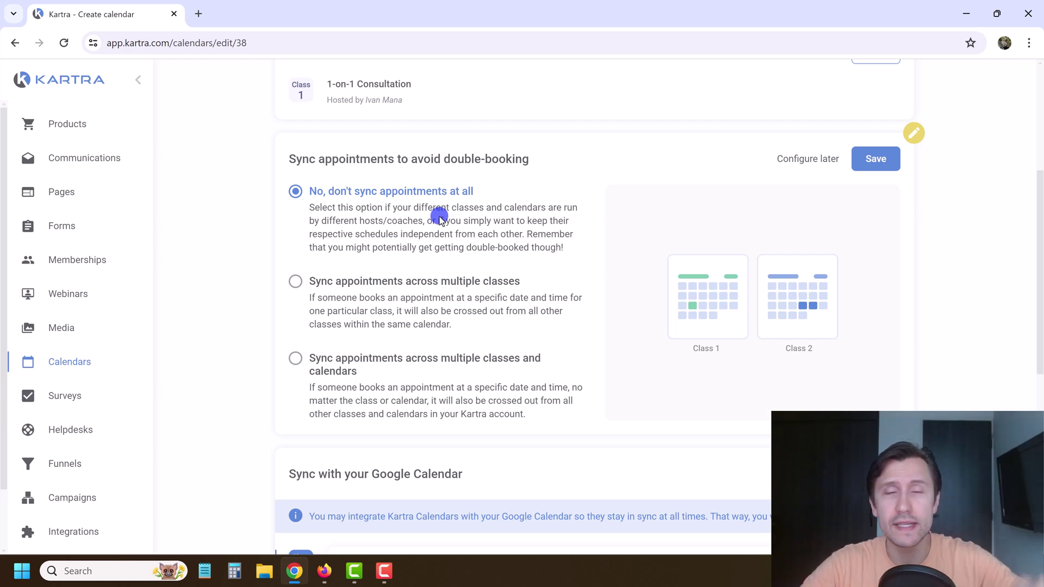
pyautogui.scroll(5, 534, 219)
pyautogui.moveTo(317, 119)
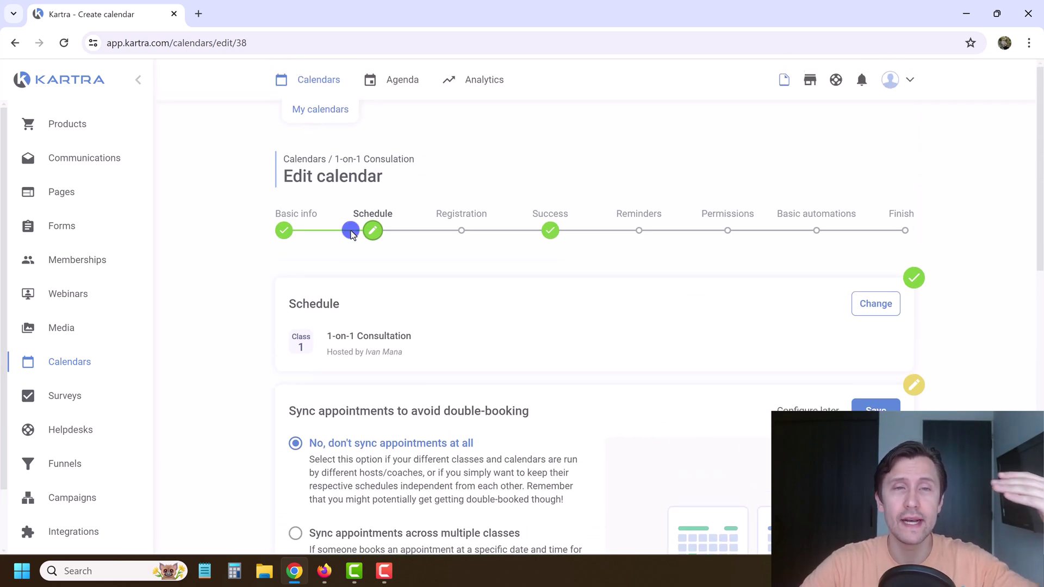
pyautogui.scroll(-4, 283, 304)
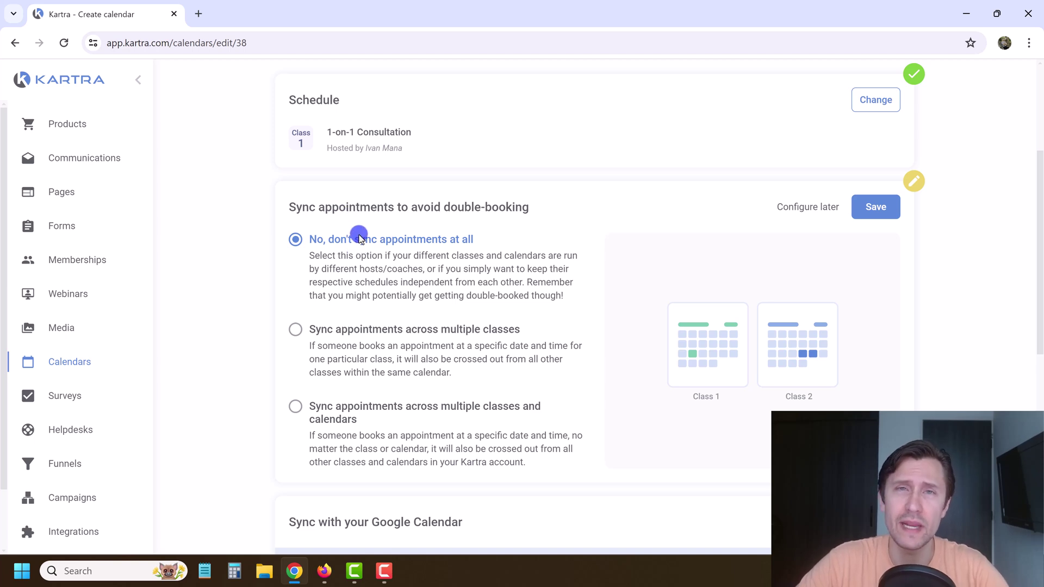
pyautogui.click(379, 345)
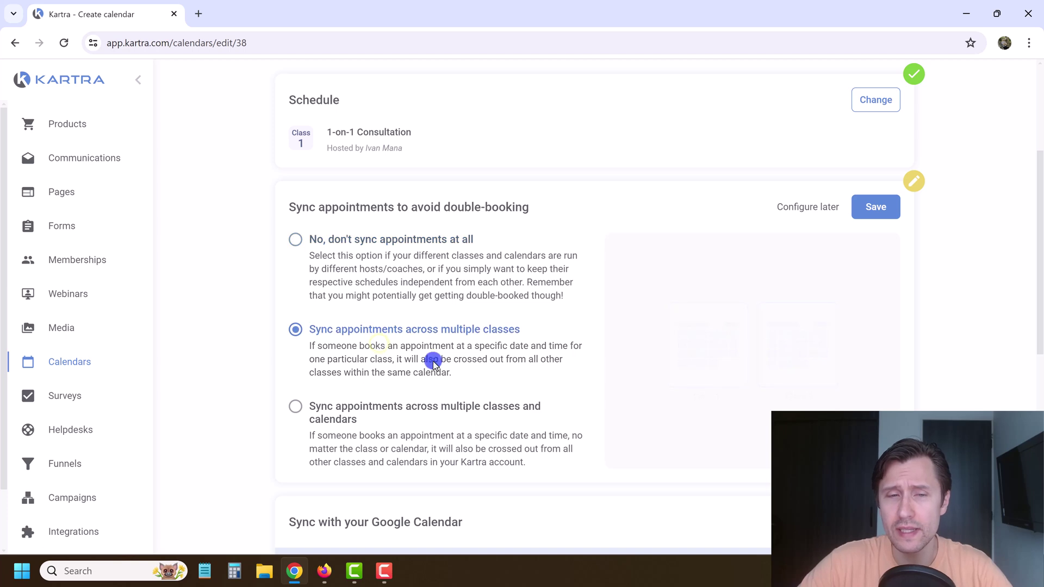
pyautogui.rightClick(387, 345)
pyautogui.click(333, 352)
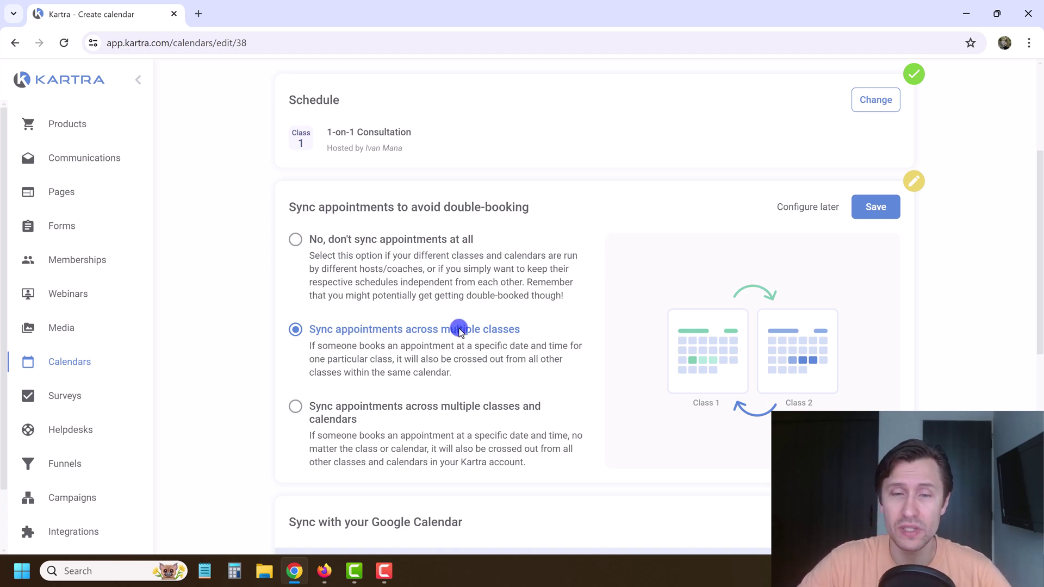
pyautogui.click(350, 409)
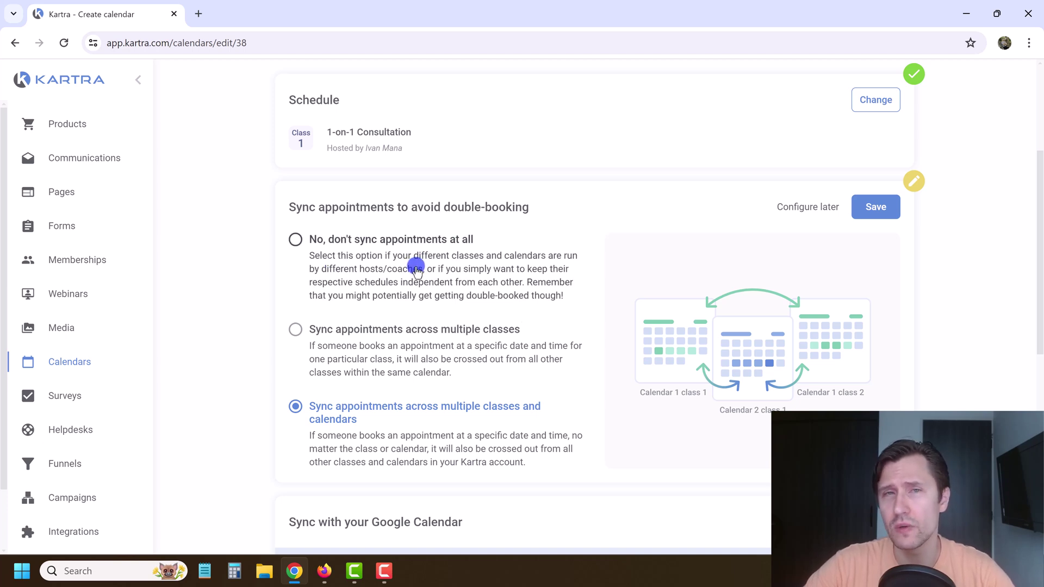
pyautogui.click(880, 216)
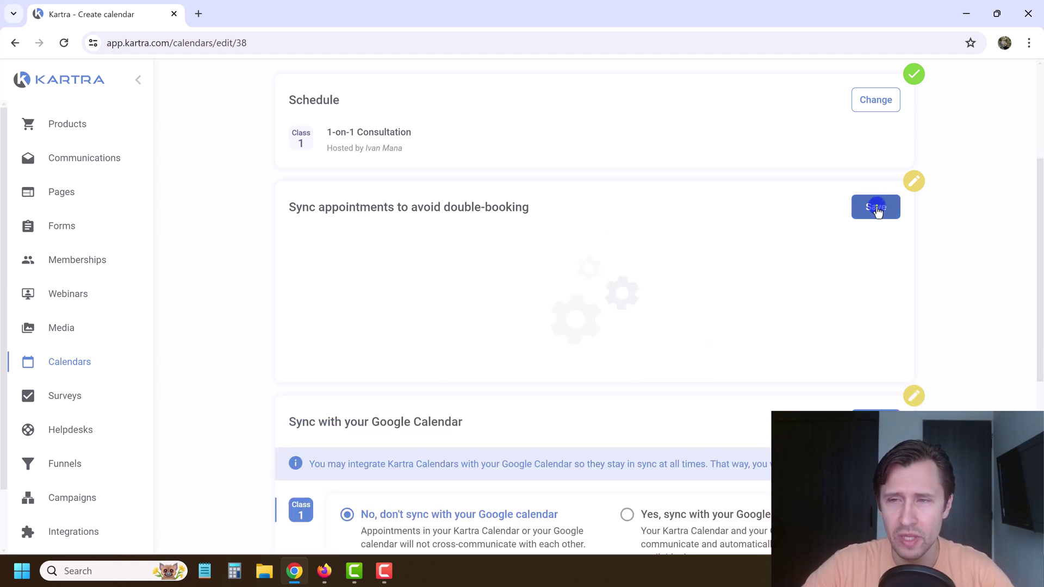
# Step: Reopen the Schedule section for editing, add a second class, and compare it with Class 1
pyautogui.click(872, 108)
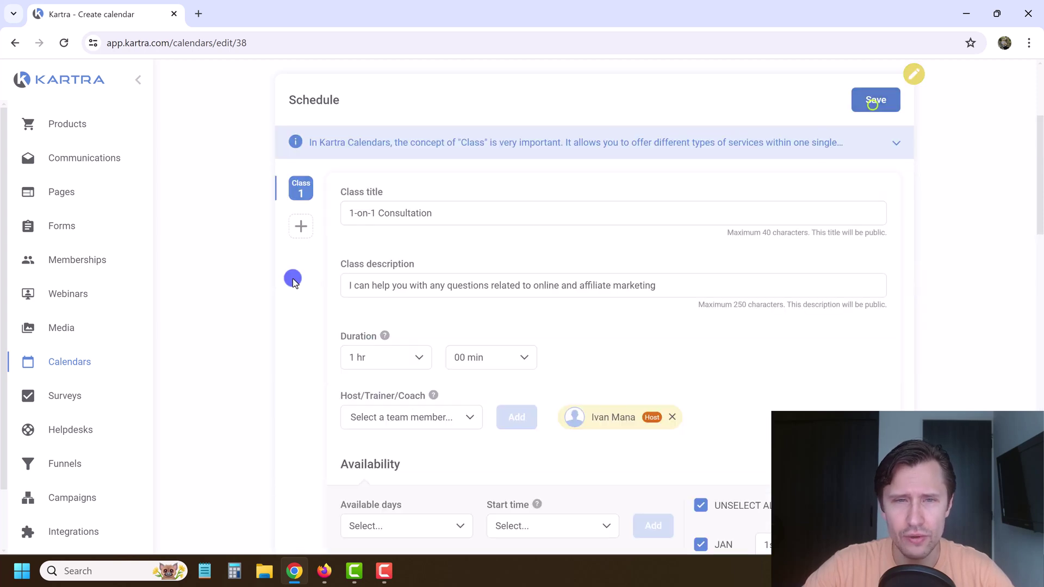
pyautogui.click(300, 227)
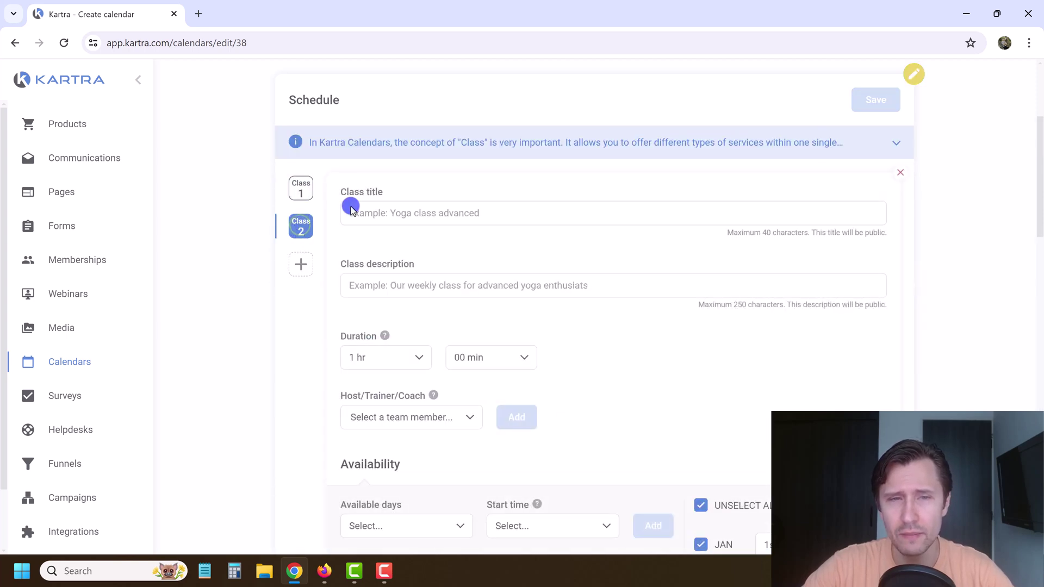
pyautogui.click(302, 191)
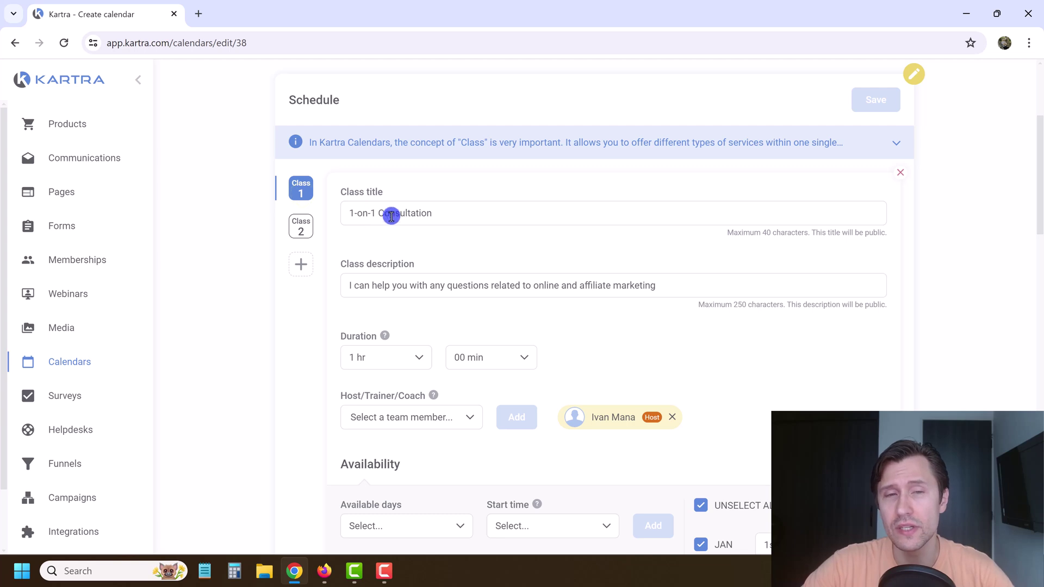
pyautogui.click(299, 226)
pyautogui.click(297, 233)
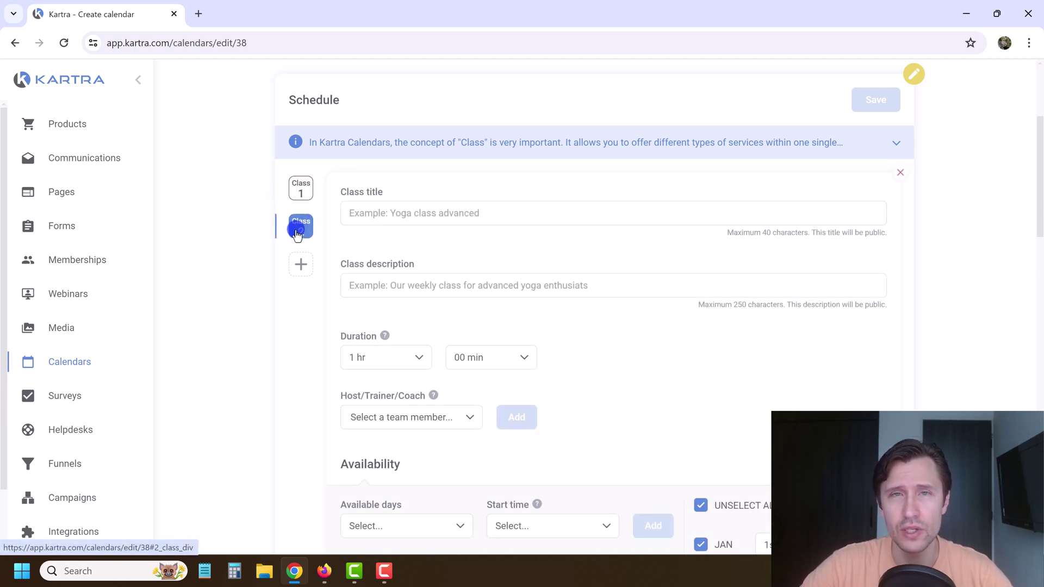
# Step: Delete the empty second class and save the schedule with only the 1-on-1 Consultation class
pyautogui.click(902, 175)
pyautogui.click(732, 124)
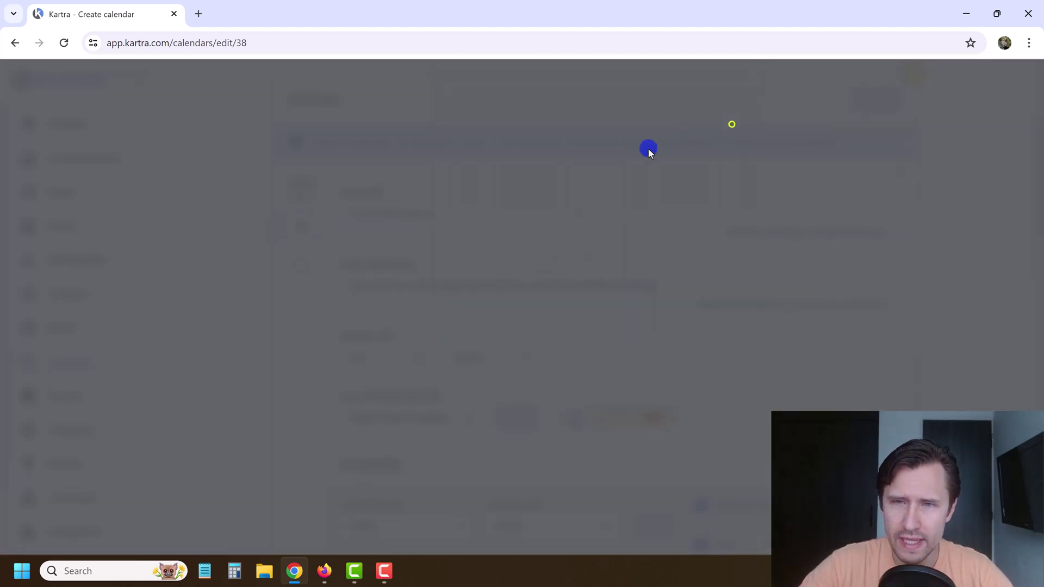
pyautogui.click(874, 100)
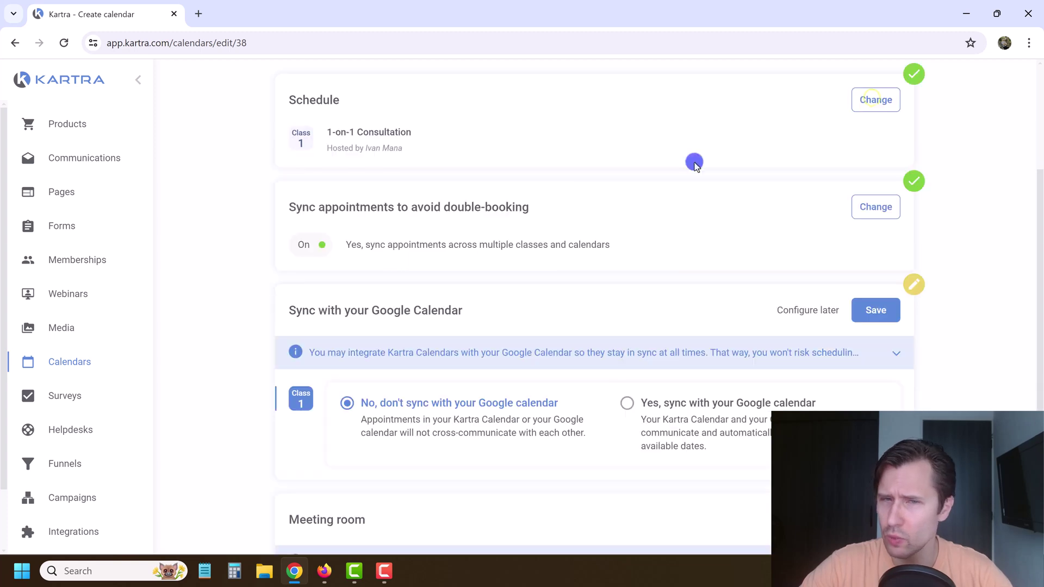
# Step: Check the Google Calendar integration choices for Class 1, choose "No, don't sync with your Google calendar", and save the section
pyautogui.scroll(-1, 291, 337)
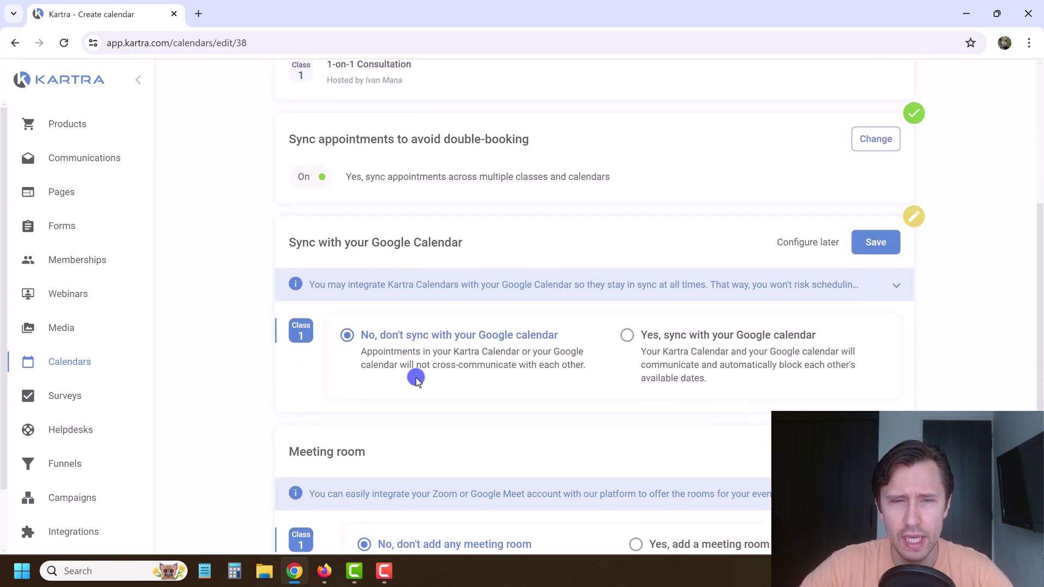
pyautogui.click(679, 343)
pyautogui.scroll(-1, 468, 362)
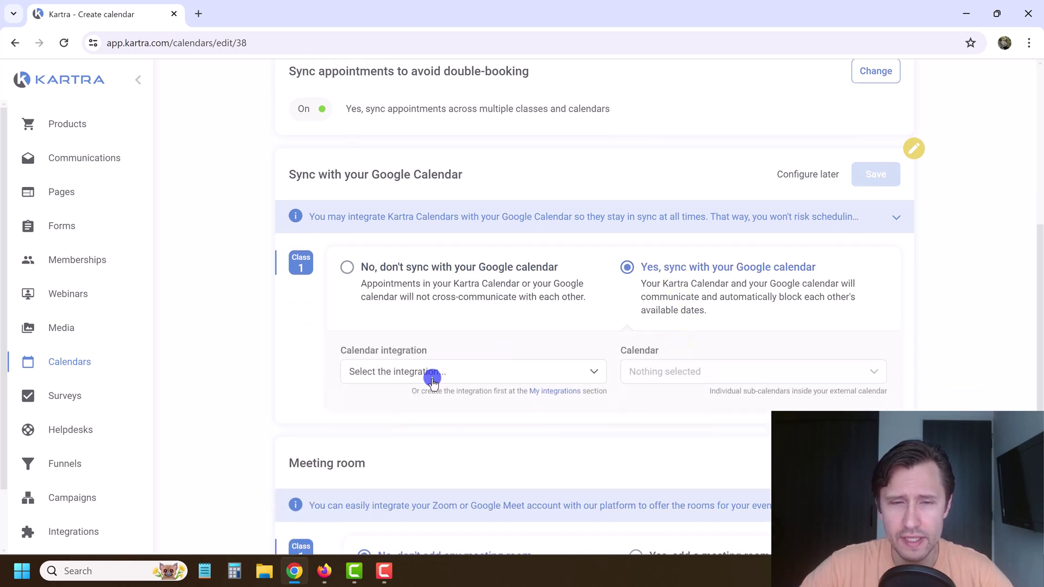
pyautogui.click(432, 375)
pyautogui.click(285, 381)
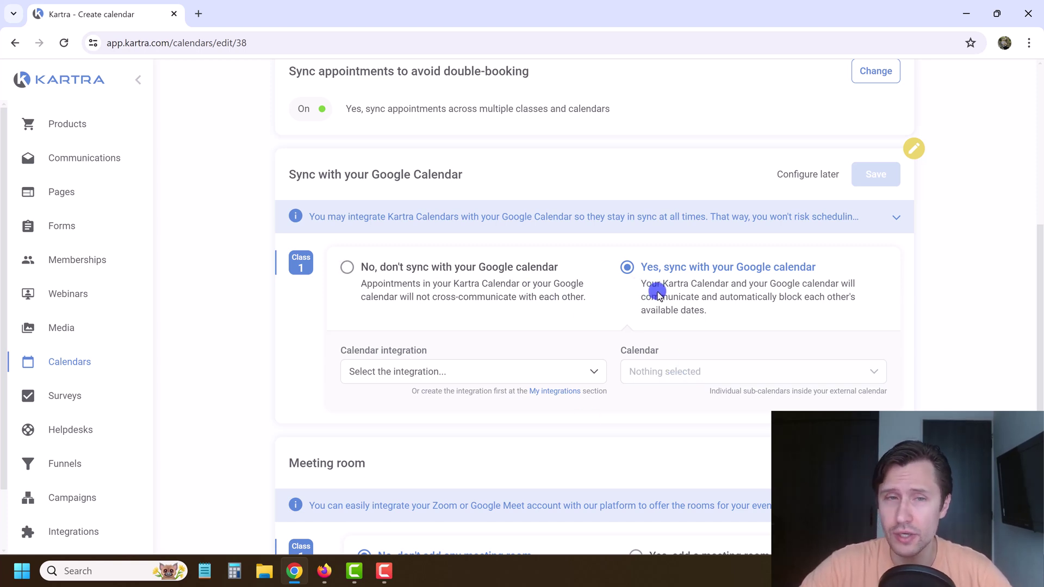
pyautogui.click(465, 283)
pyautogui.click(875, 179)
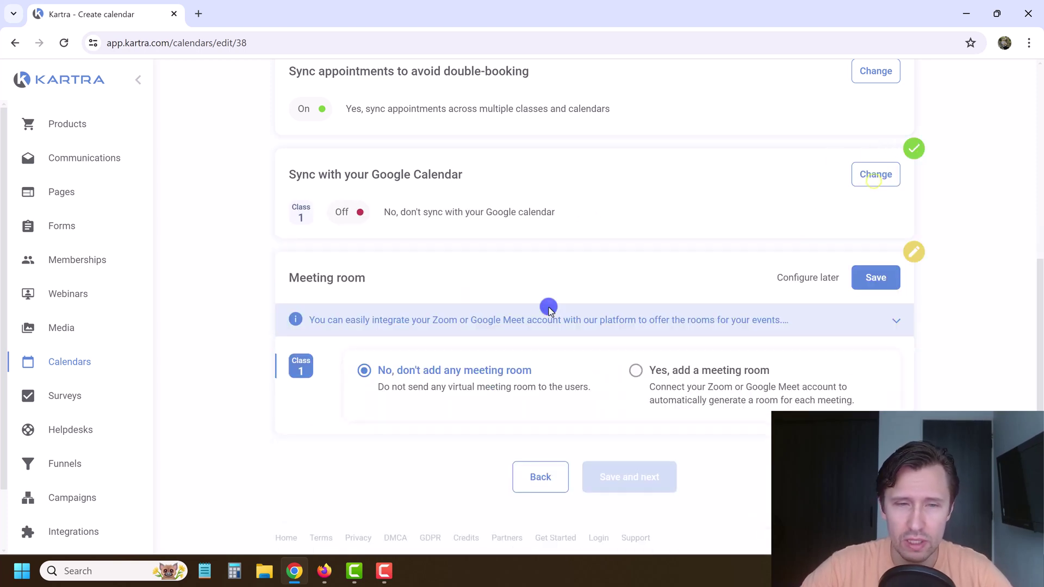
# Step: Check the Zoom account choices for Class 1's meeting room, choose "No, don't add any meeting room", and save the section
pyautogui.click(704, 386)
pyautogui.scroll(-2, 544, 384)
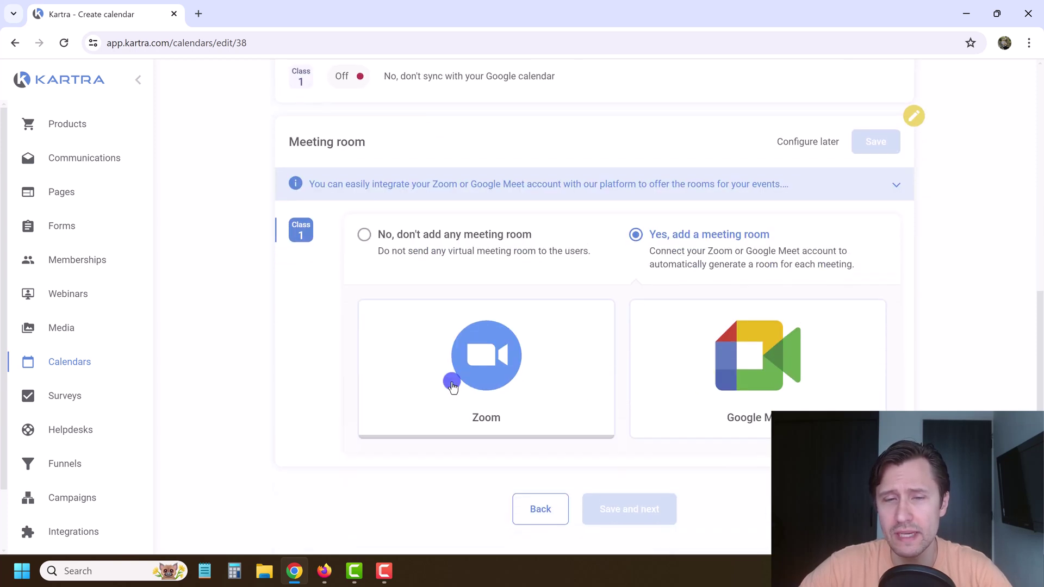
pyautogui.click(509, 386)
pyautogui.scroll(-2, 472, 381)
pyautogui.click(441, 368)
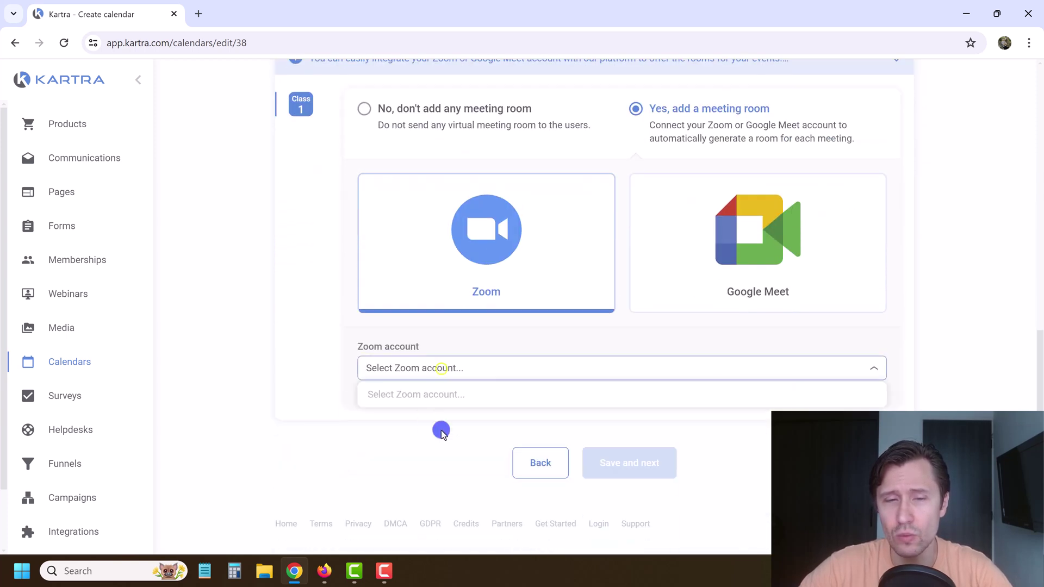
pyautogui.click(289, 330)
pyautogui.scroll(3, 380, 305)
pyautogui.click(440, 245)
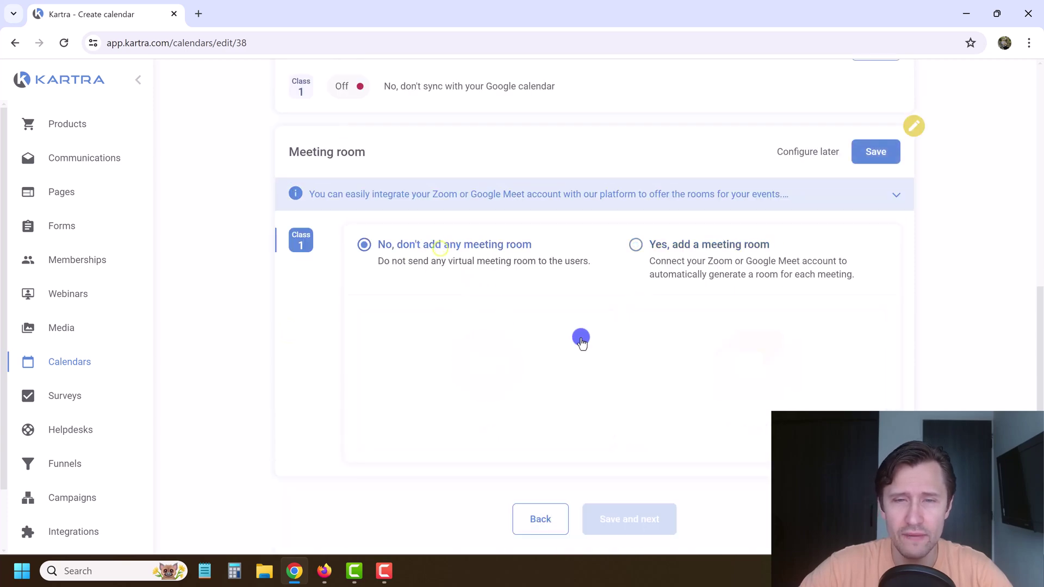
pyautogui.click(860, 263)
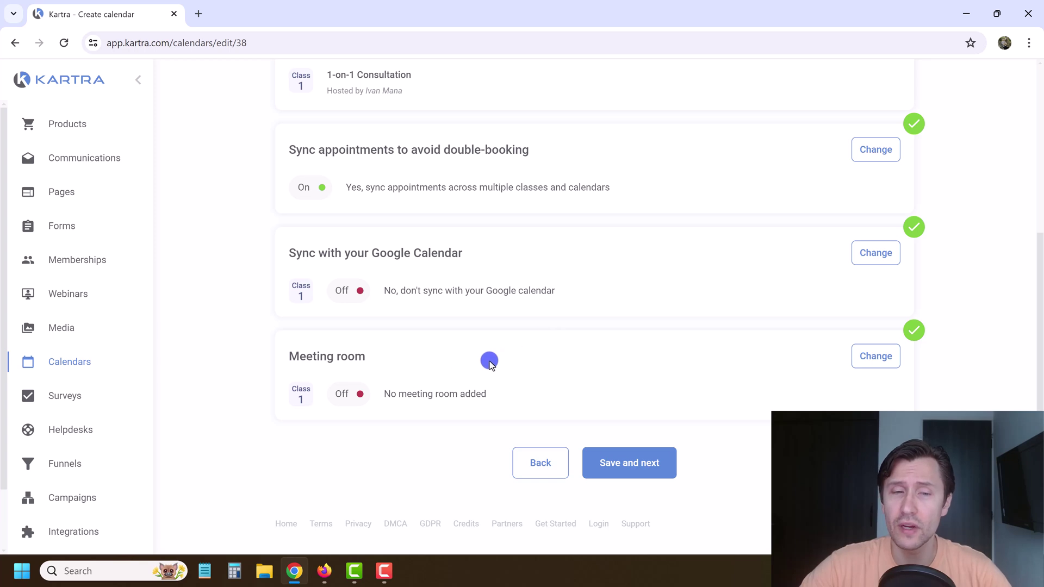
# Step: Reopen the Meeting room section, save it again without a meeting room, and continue to the Registration stage
pyautogui.click(877, 355)
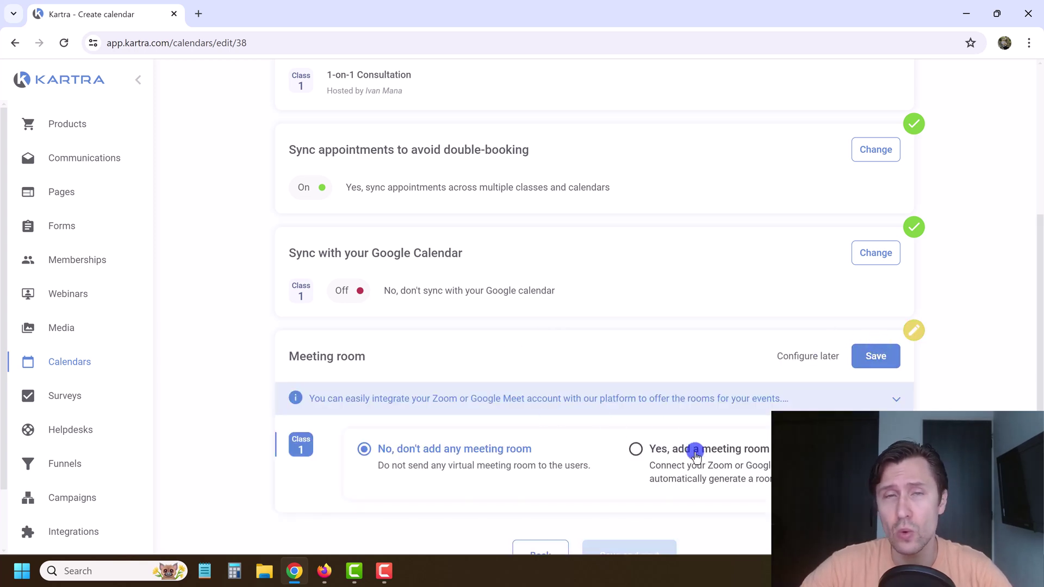
pyautogui.click(869, 370)
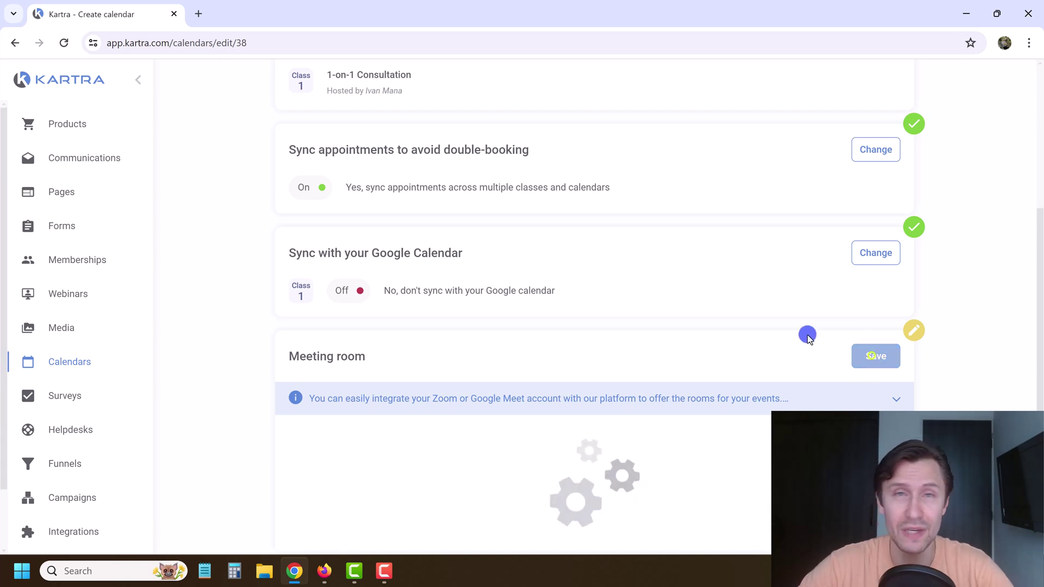
pyautogui.click(625, 460)
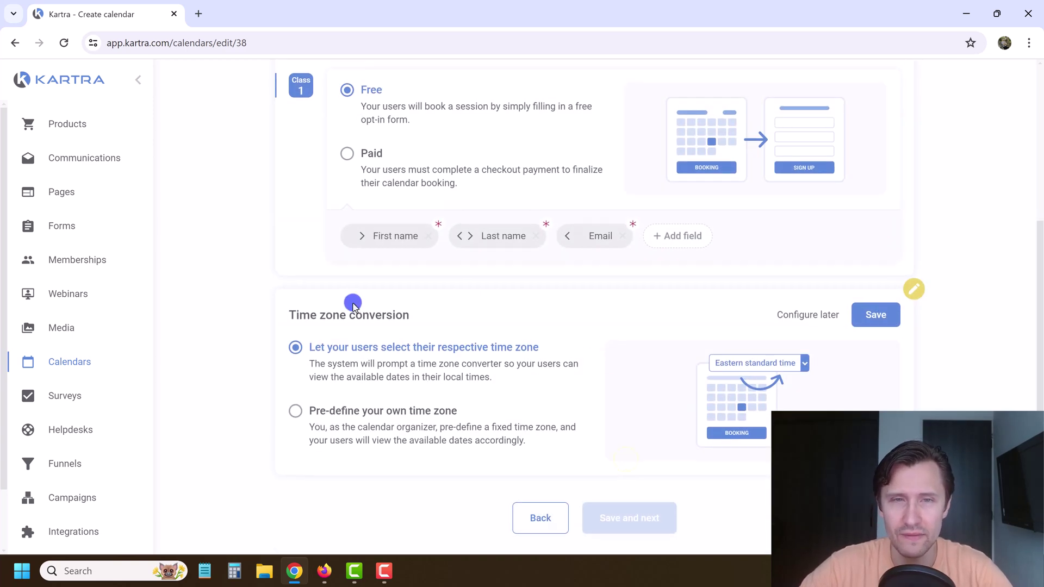
# Step: Set Class 1's registration to Paid and check which product funnels can be linked to it
pyautogui.scroll(4, 362, 312)
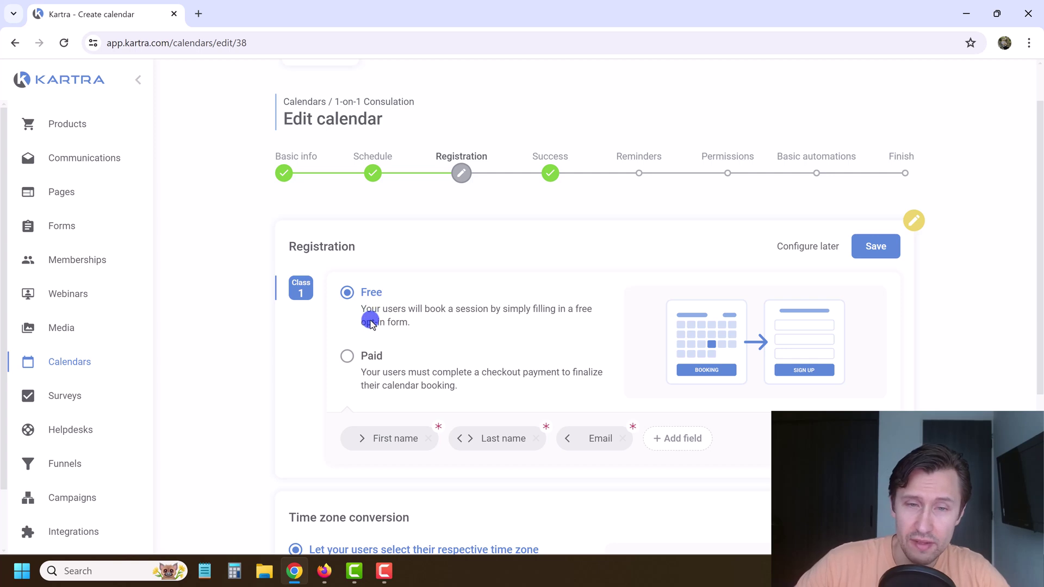
pyautogui.click(400, 372)
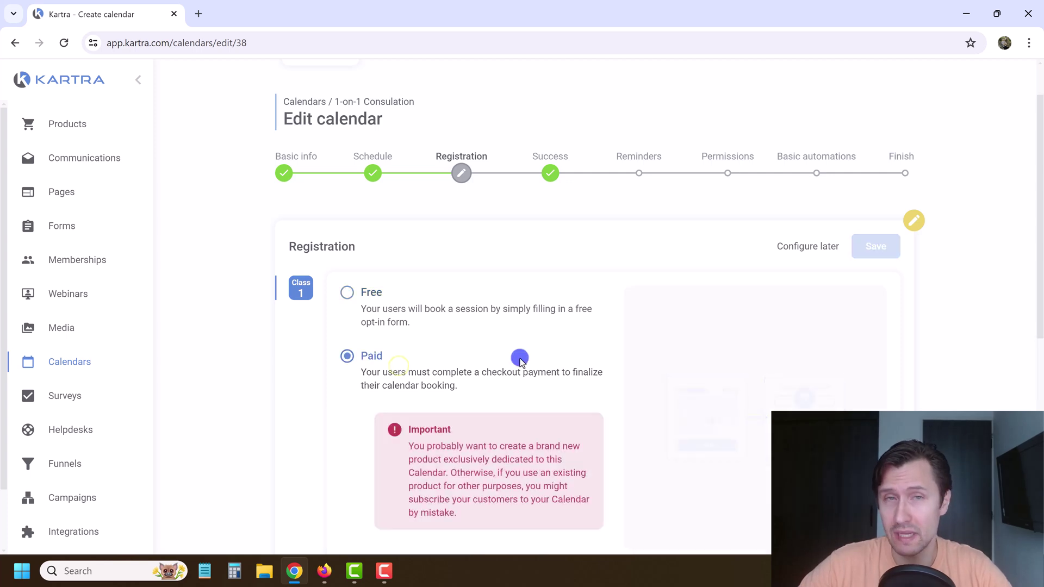
pyautogui.scroll(-4, 519, 359)
pyautogui.scroll(-1, 519, 360)
pyautogui.click(420, 332)
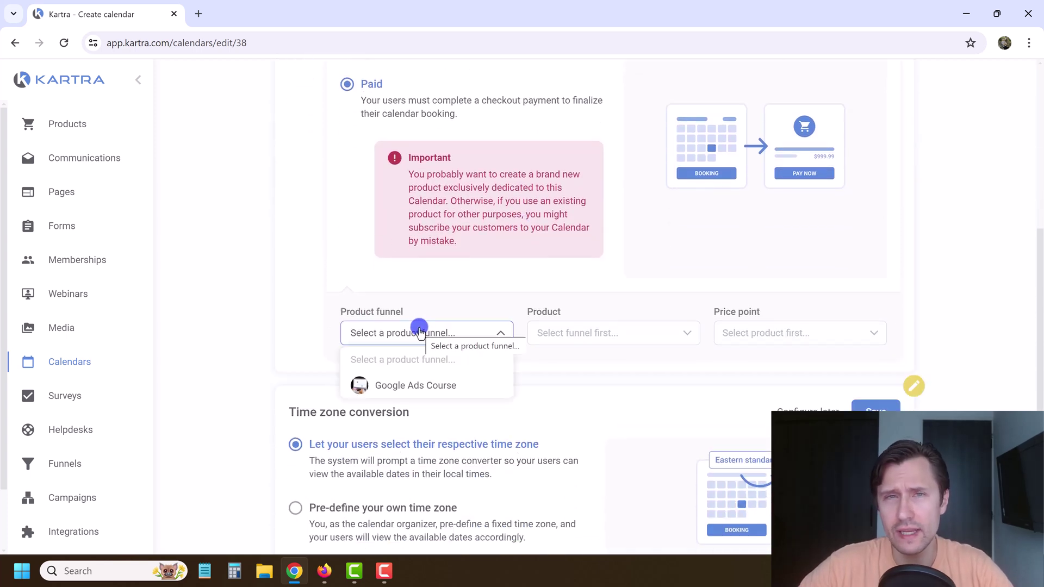
pyautogui.click(457, 293)
pyautogui.scroll(2, 467, 272)
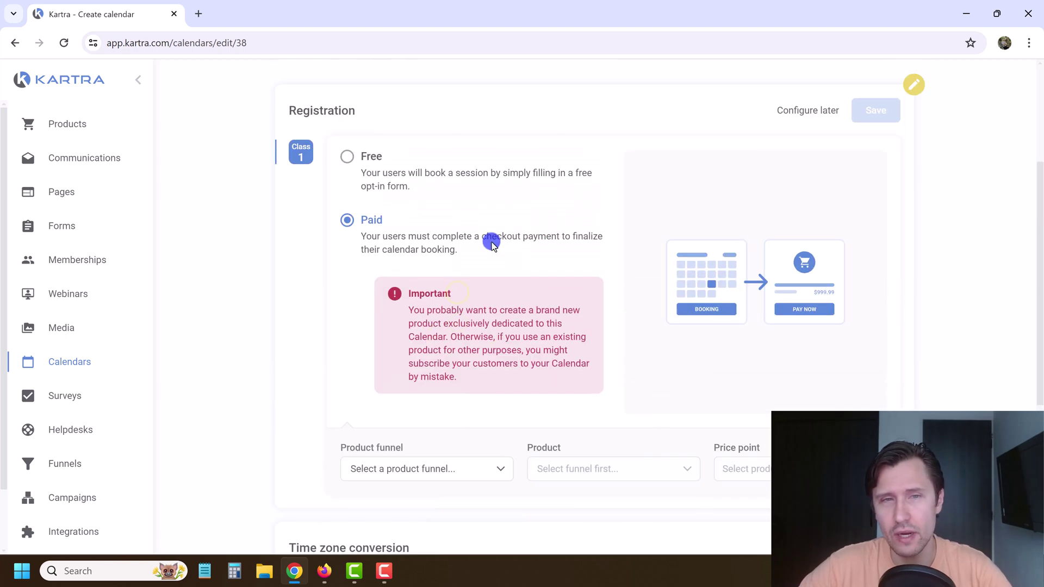
pyautogui.scroll(-1, 386, 416)
pyautogui.click(382, 409)
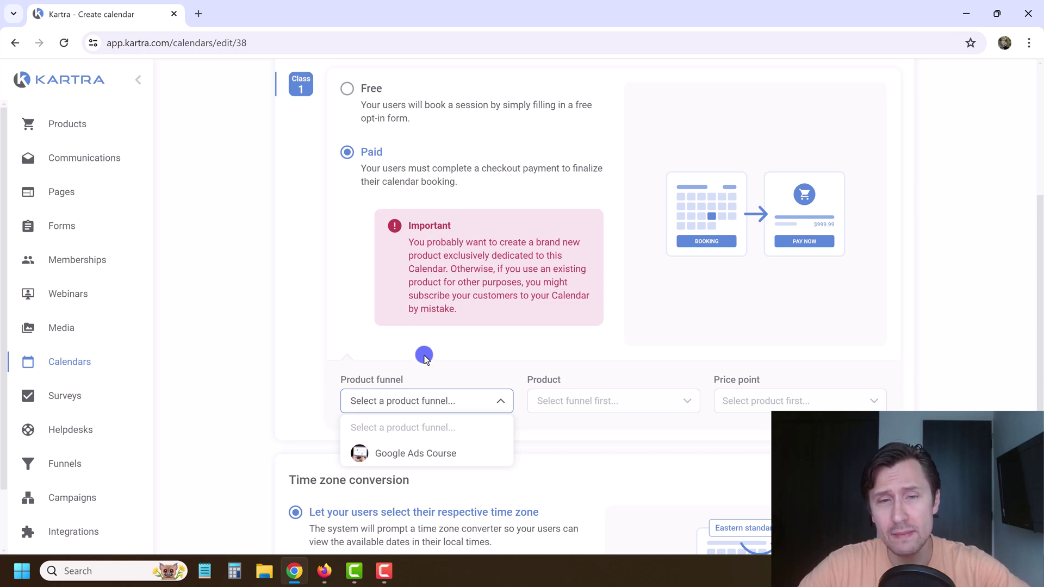
pyautogui.click(390, 361)
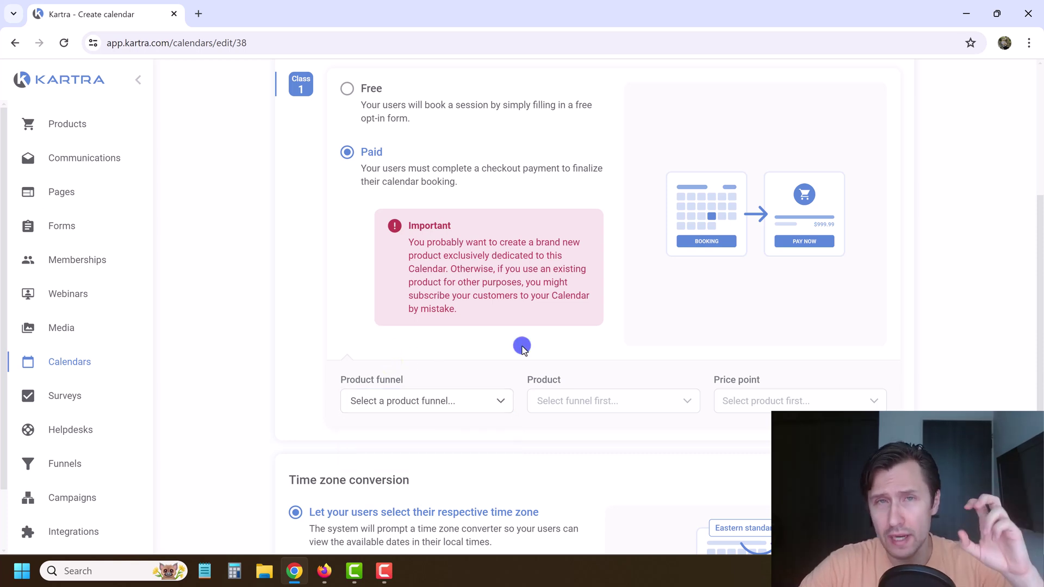
# Step: Check the product funnel choices for Class 1 once more and switch its registration to Free
pyautogui.click(397, 398)
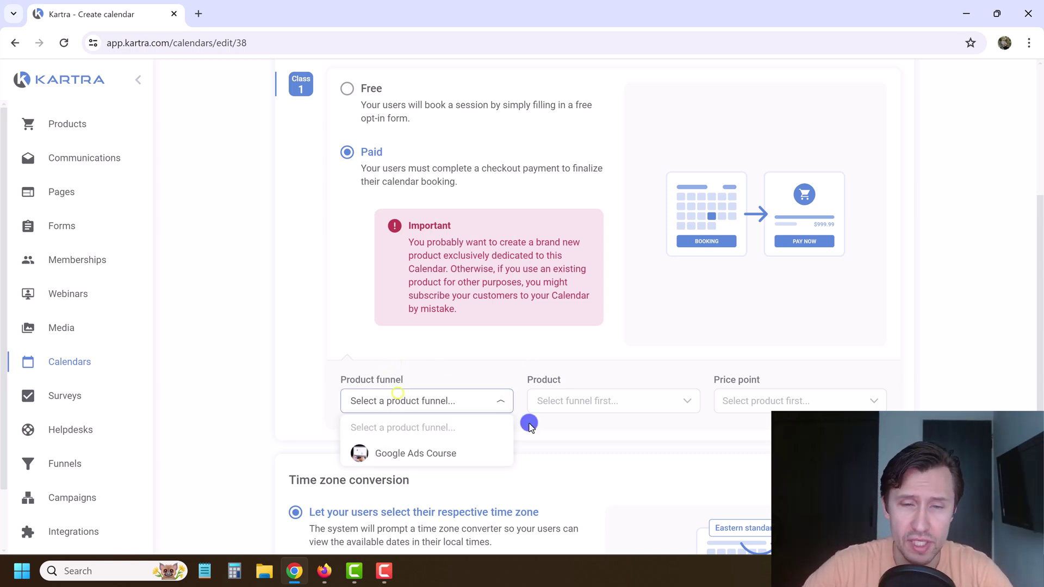
pyautogui.click(241, 316)
pyautogui.scroll(1, 391, 168)
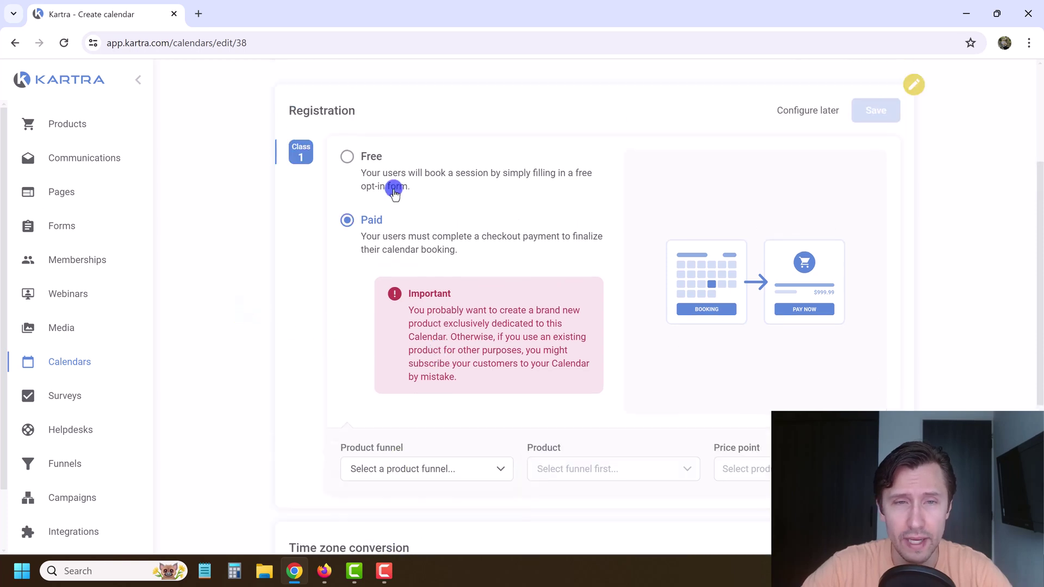
pyautogui.click(378, 170)
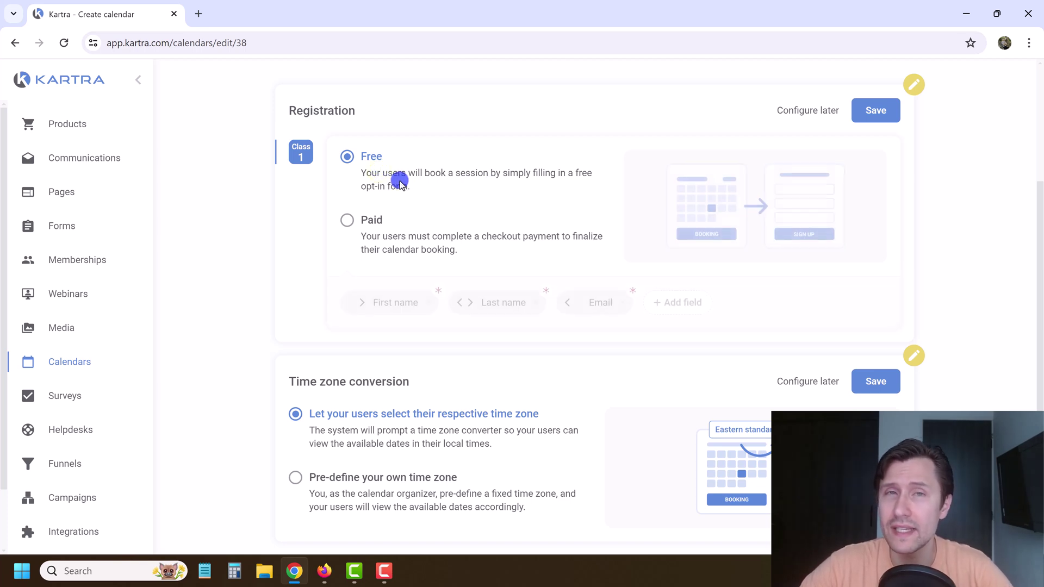
# Step: Add the existing Howdidyouhear field to Class 1's free registration form
pyautogui.click(689, 315)
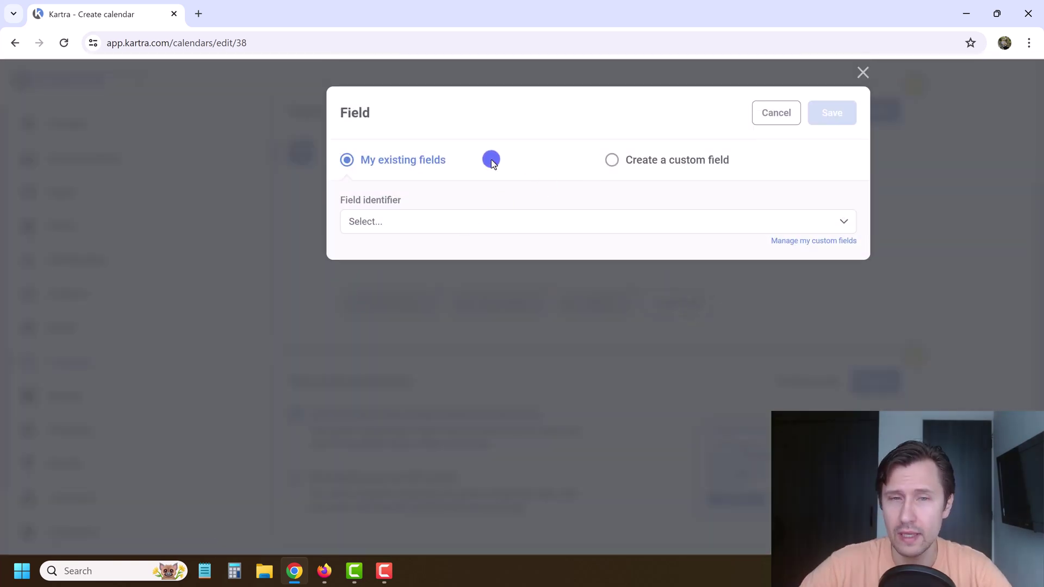
pyautogui.click(455, 221)
pyautogui.scroll(-4, 429, 314)
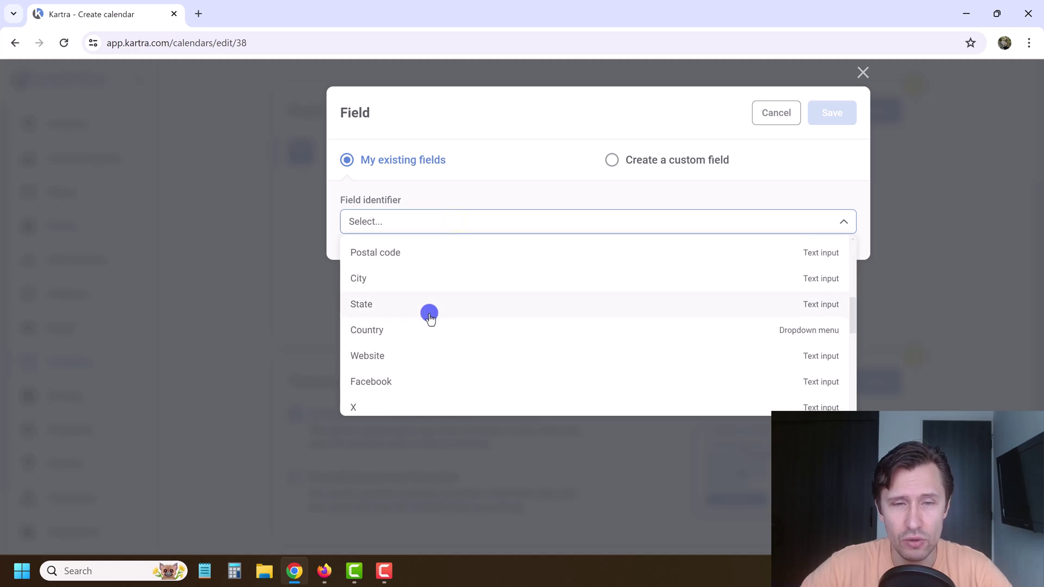
pyautogui.scroll(-3, 430, 315)
pyautogui.scroll(-5, 430, 316)
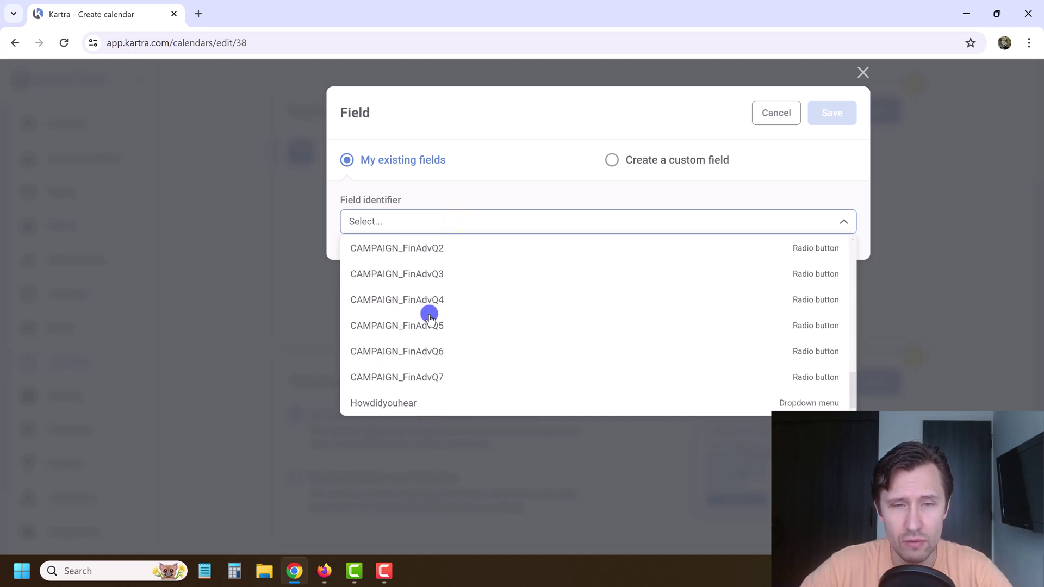
pyautogui.click(383, 402)
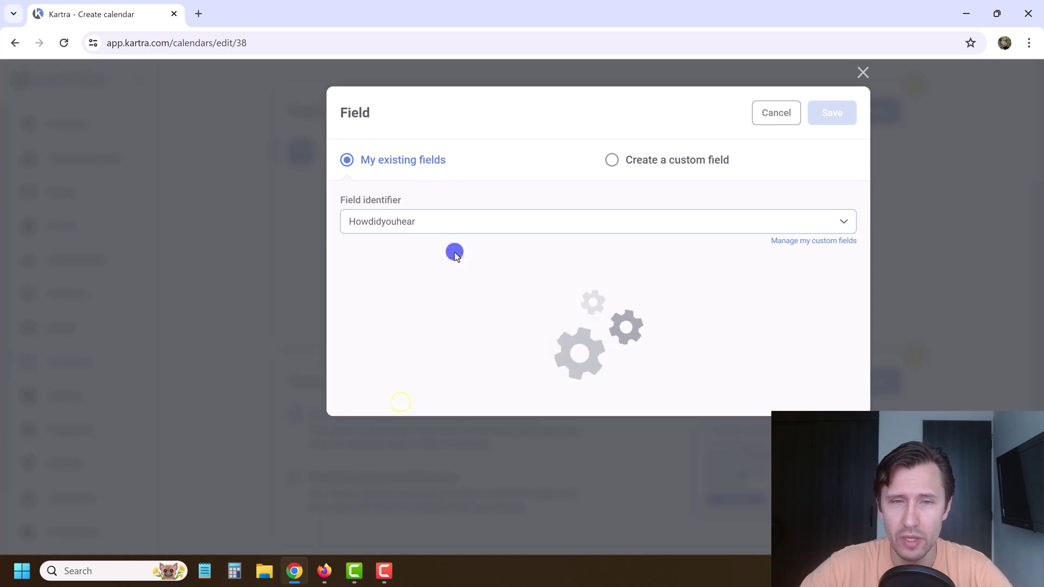
pyautogui.click(820, 121)
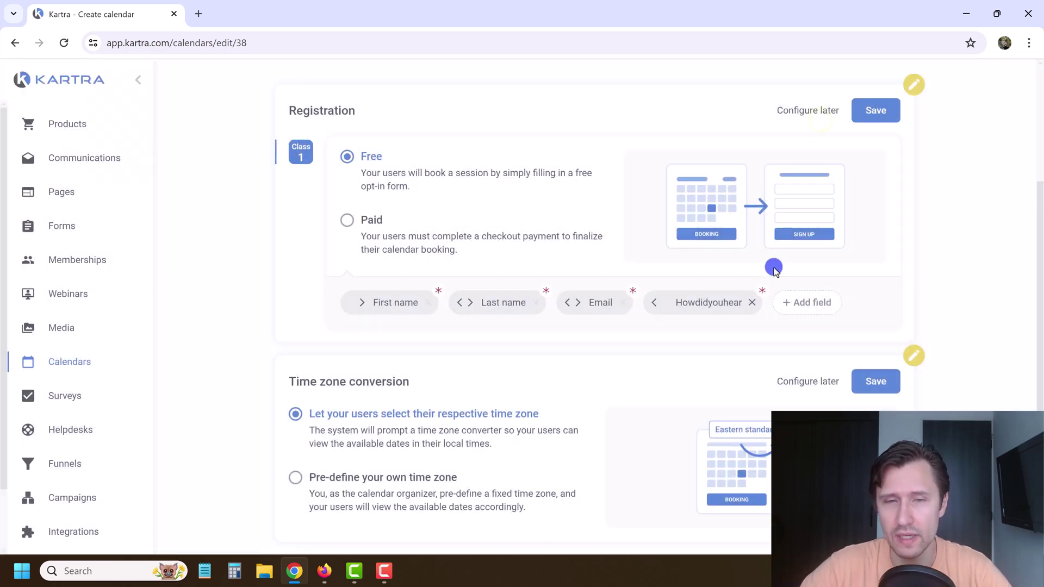
# Step: Let users select their respective time zone, save the Time zone conversion and Registration sections, and continue to the Success stage
pyautogui.scroll(-2, 571, 348)
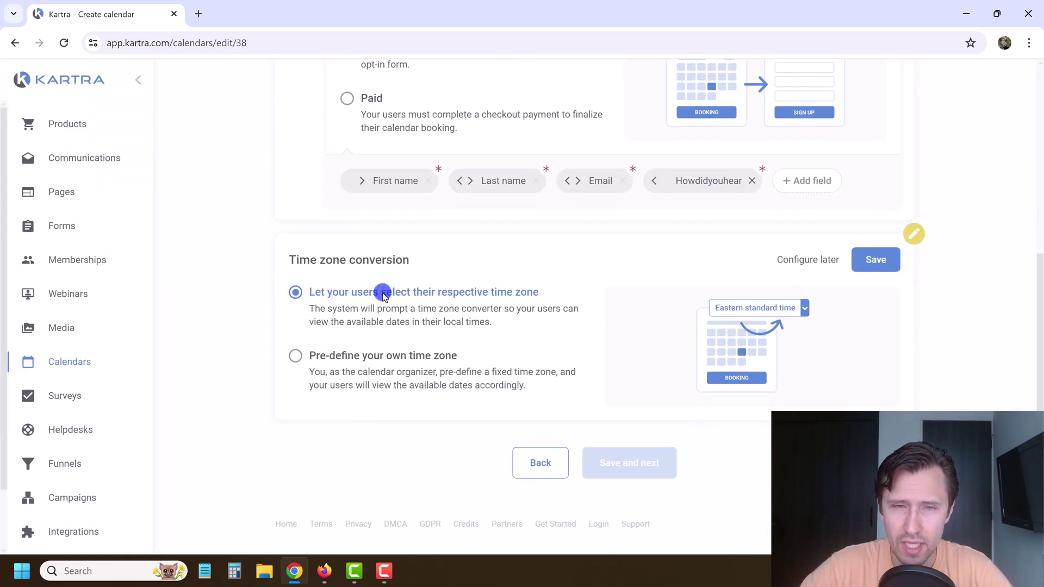
pyautogui.click(374, 359)
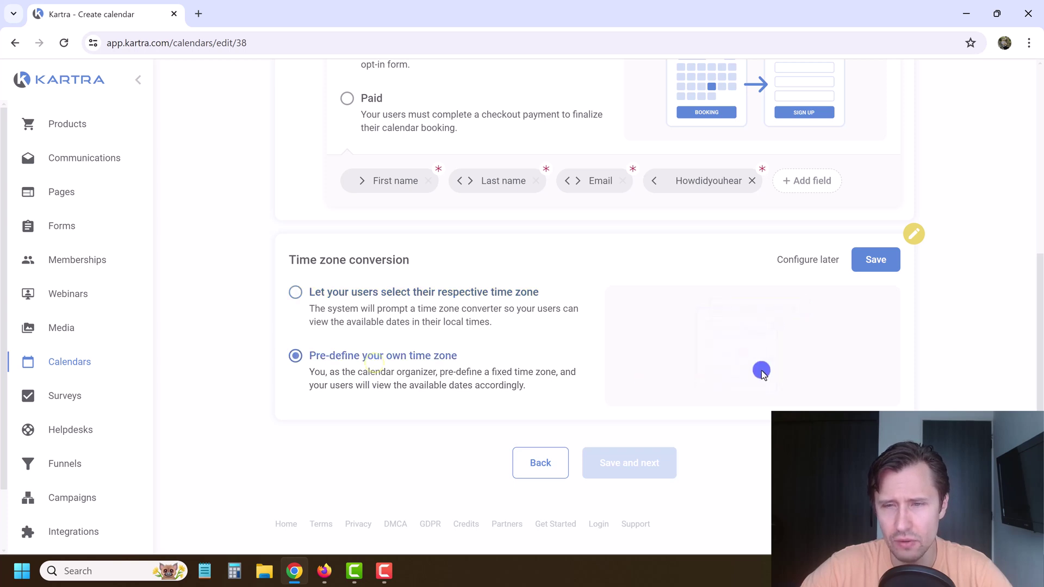
pyautogui.click(419, 297)
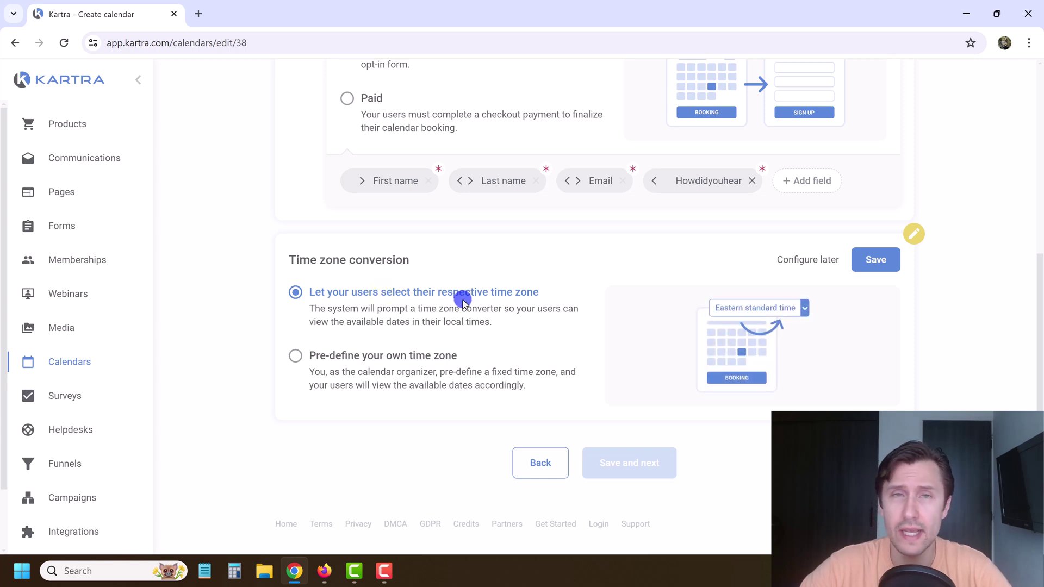
pyautogui.click(895, 260)
pyautogui.click(881, 222)
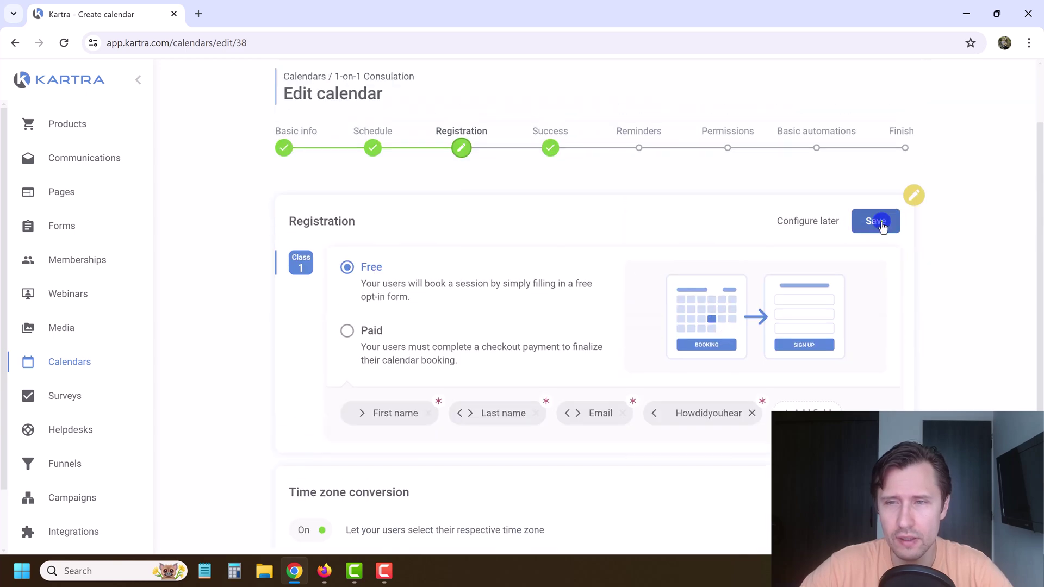
pyautogui.click(634, 463)
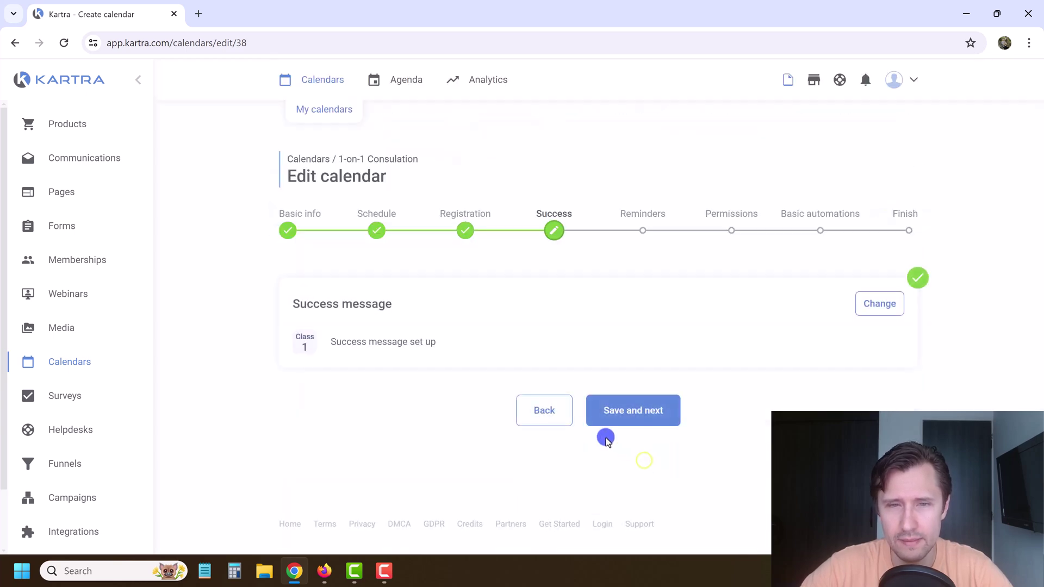
# Step: Open the Success message section for editing and examine the confirmation options and Class 1's appointment instructions
pyautogui.click(862, 302)
pyautogui.scroll(-3, 413, 305)
pyautogui.scroll(-2, 409, 277)
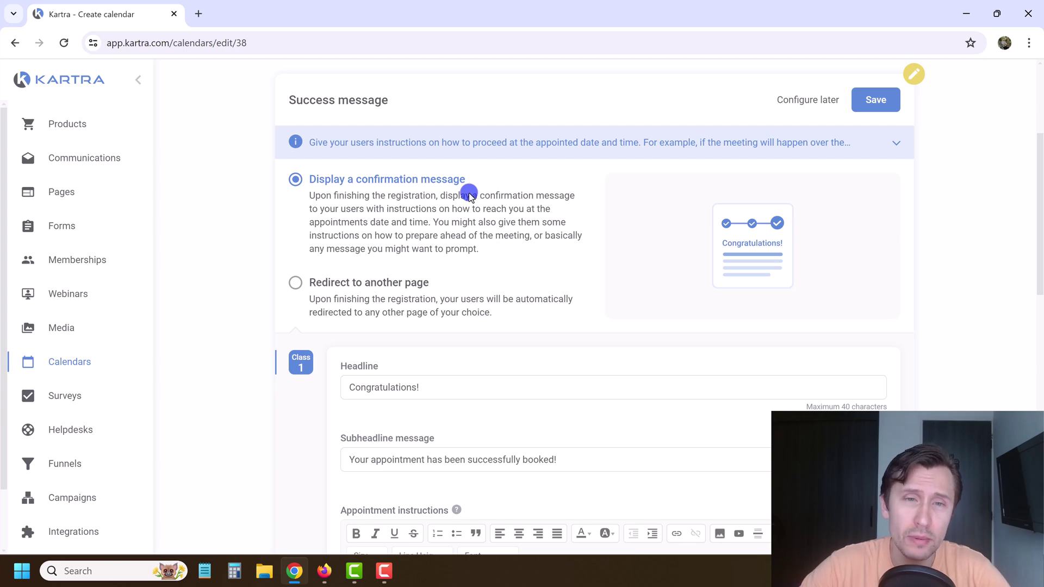
pyautogui.scroll(-5, 440, 280)
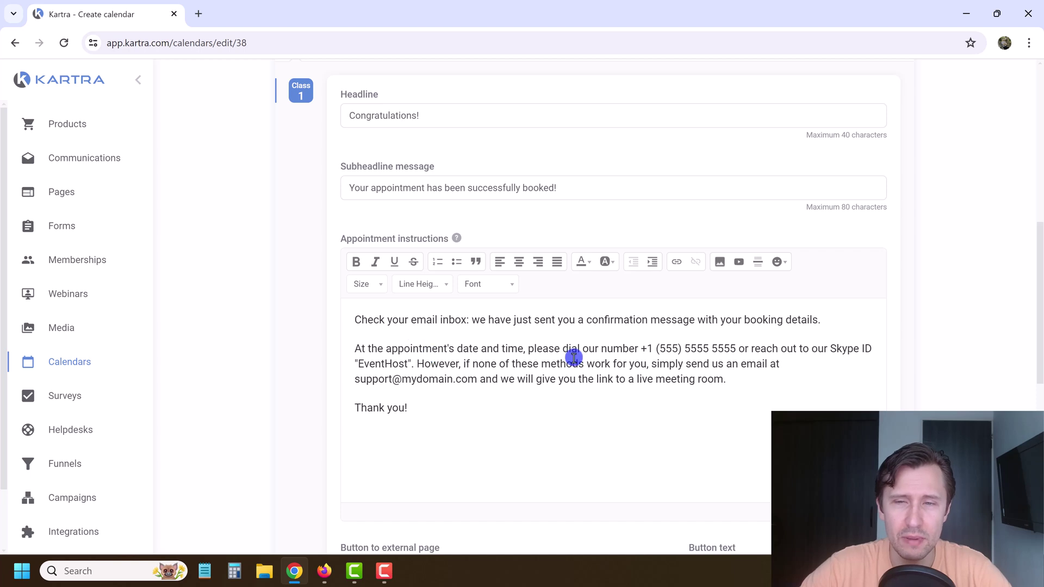
pyautogui.moveTo(415, 345); pyautogui.dragTo(536, 363)
pyautogui.click(655, 354)
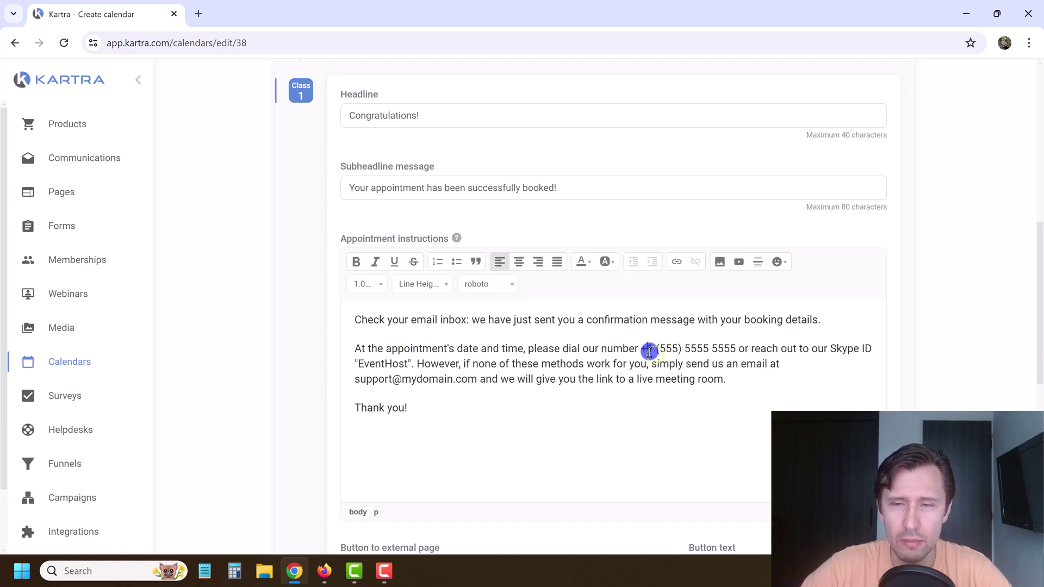
pyautogui.moveTo(649, 352); pyautogui.dragTo(711, 351)
pyautogui.moveTo(369, 364); pyautogui.dragTo(416, 364)
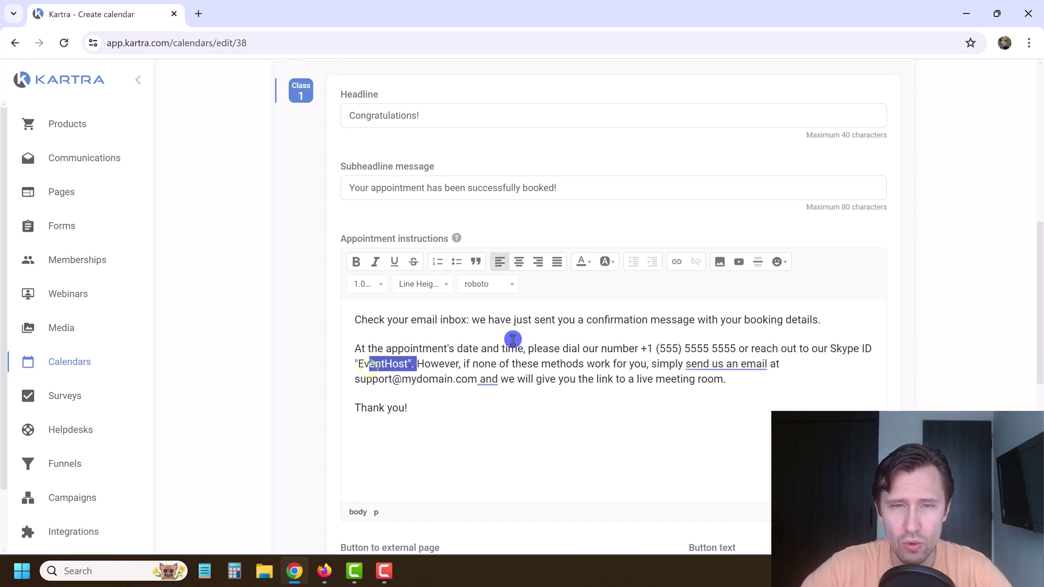
pyautogui.scroll(1, 505, 331)
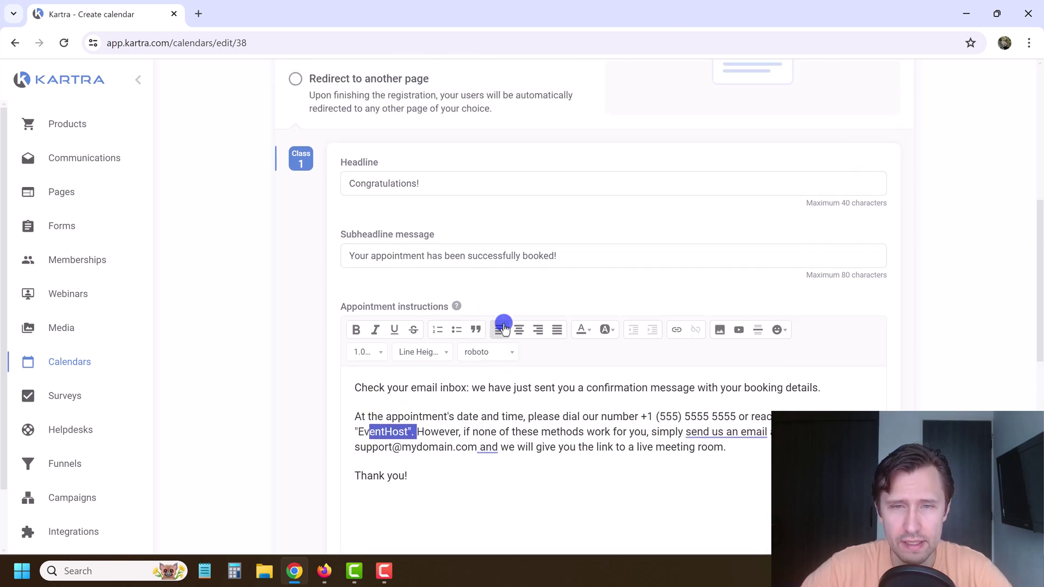
# Step: Set Class 1's success message headline to "Congratulations on Booking a call"
pyautogui.click(433, 186)
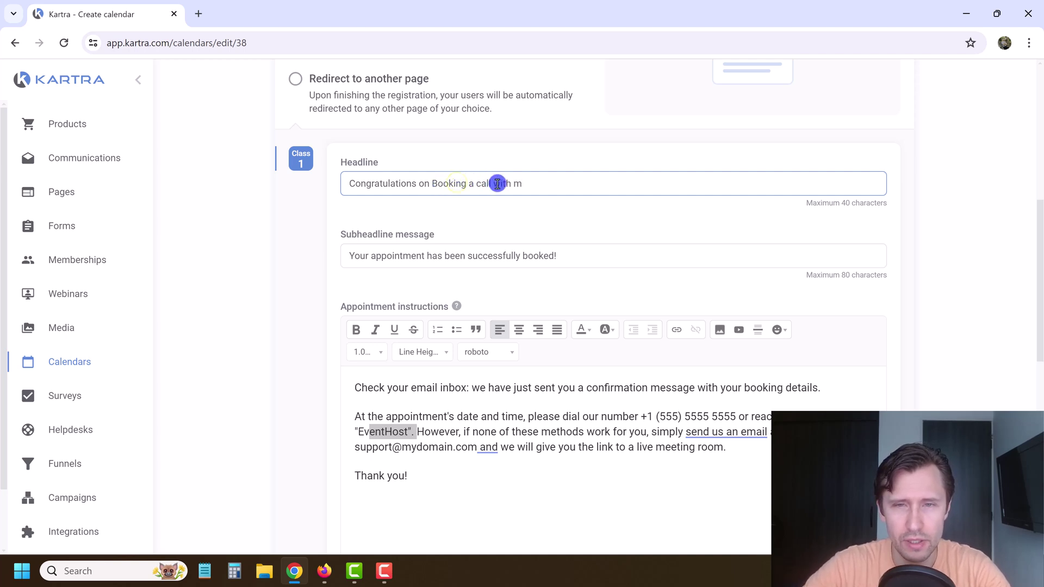
pyautogui.hotkey('ctrl', 'shift', 'Left')
pyautogui.hotkey('ctrl', 'shift', 'Left')
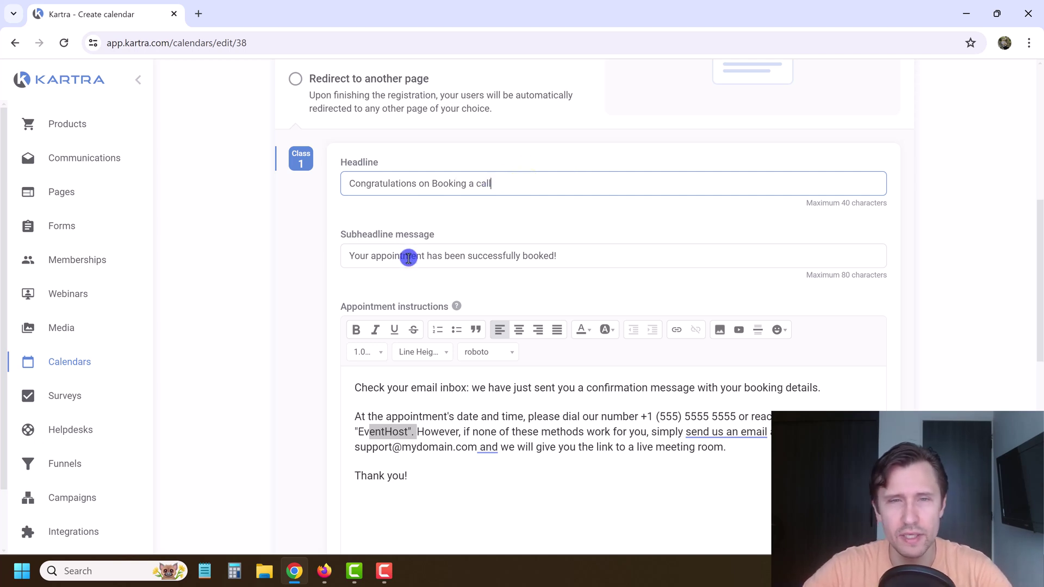
pyautogui.scroll(-5, 347, 315)
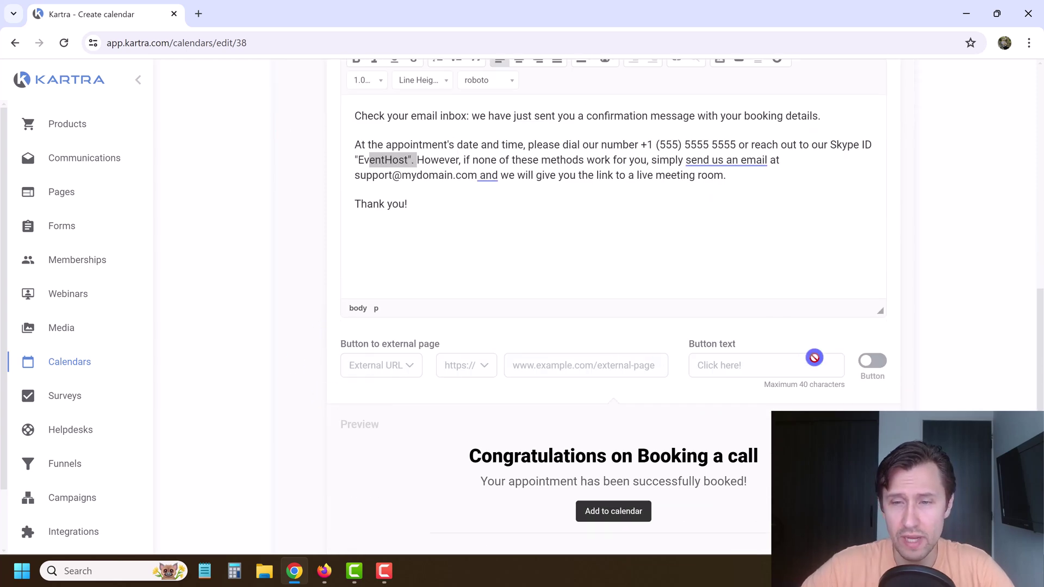
pyautogui.click(868, 358)
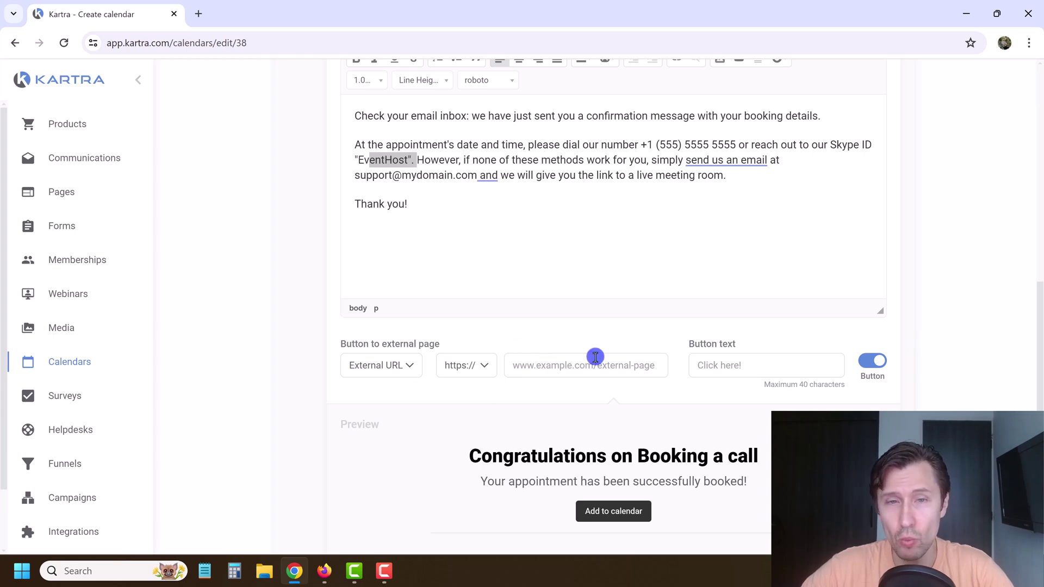
pyautogui.click(868, 361)
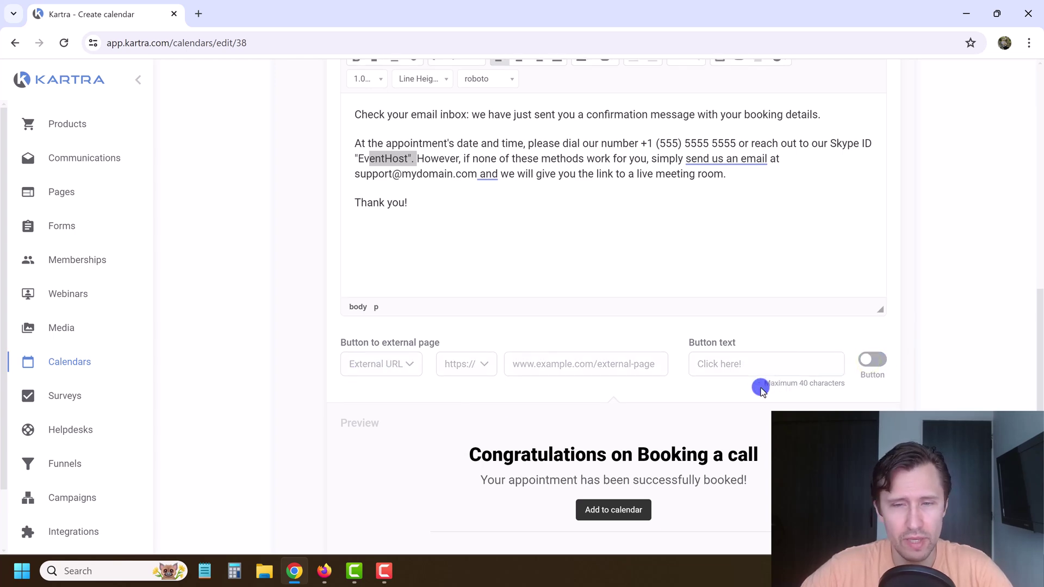
# Step: Review the success message preview, save the section with the confirmation message displayed, and continue to the Reminders stage
pyautogui.scroll(-3, 521, 373)
pyautogui.scroll(-2, 598, 358)
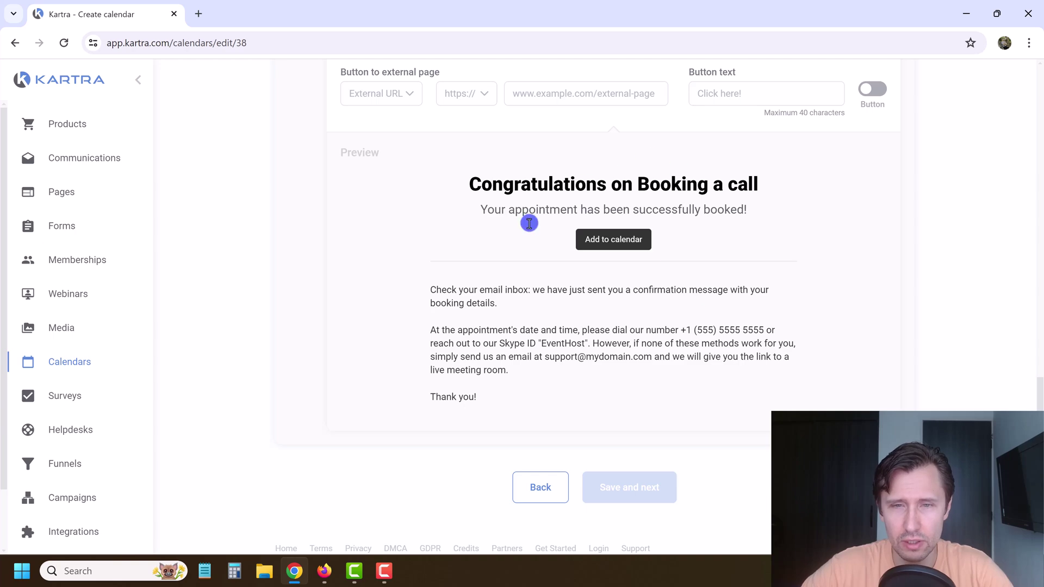
pyautogui.moveTo(501, 191); pyautogui.dragTo(692, 280)
pyautogui.moveTo(473, 266); pyautogui.dragTo(479, 400)
pyautogui.scroll(5, 524, 343)
pyautogui.scroll(12, 523, 342)
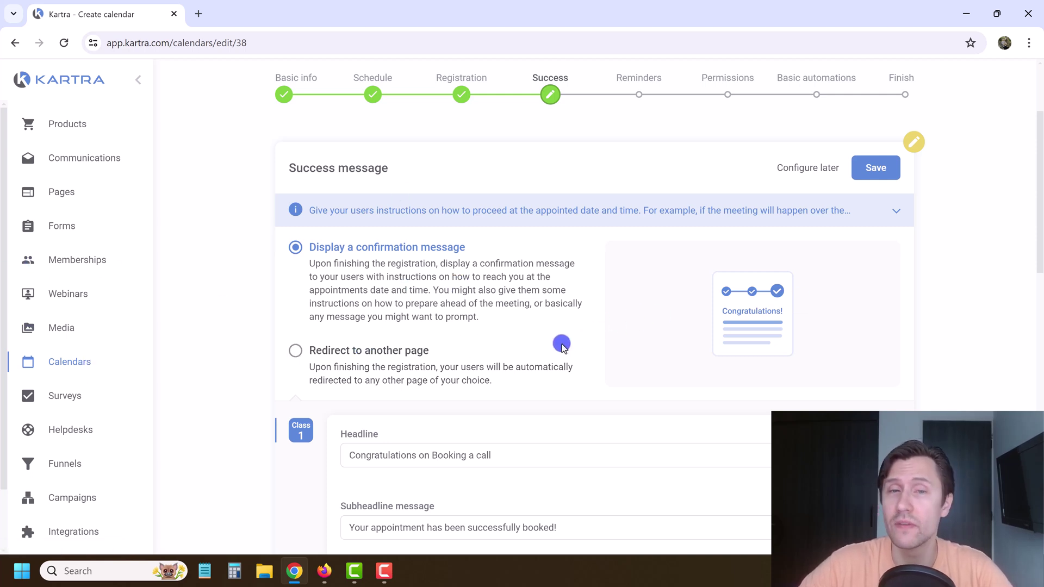
pyautogui.click(875, 167)
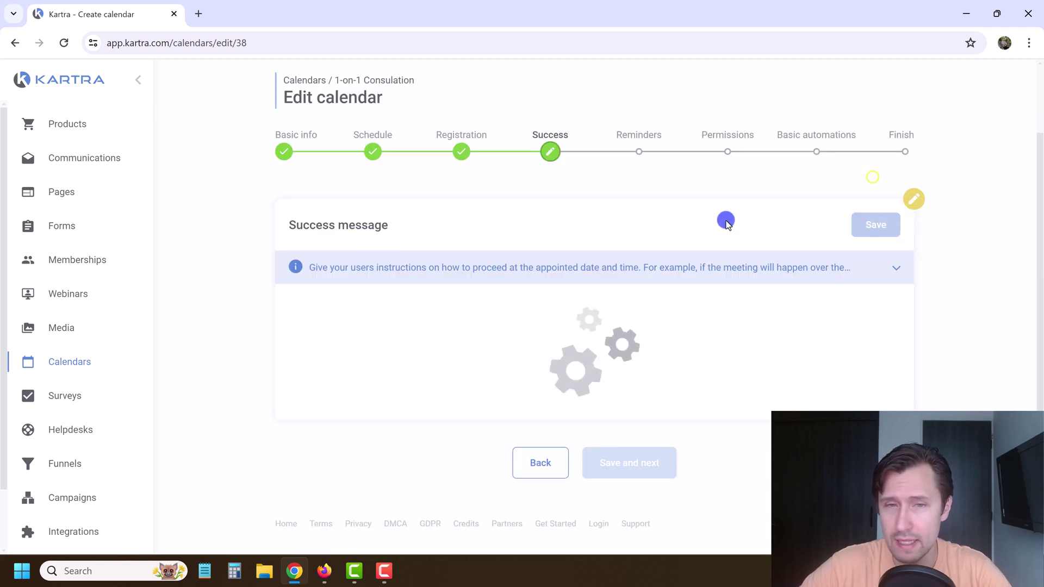
pyautogui.click(639, 408)
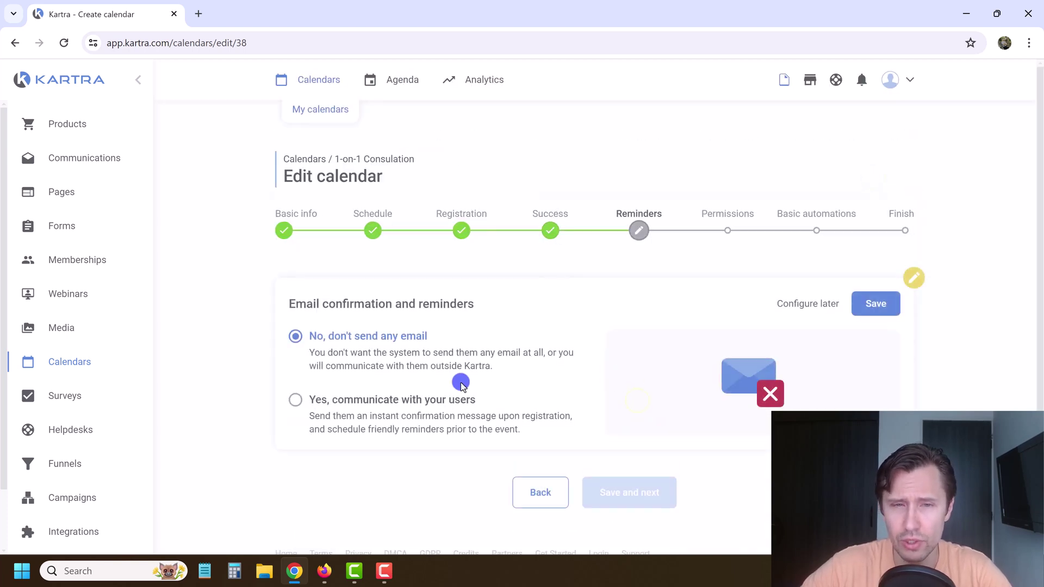
# Step: Choose "Yes, communicate with your users" for email confirmation and reminders through KartraMail, and save the section
pyautogui.click(381, 398)
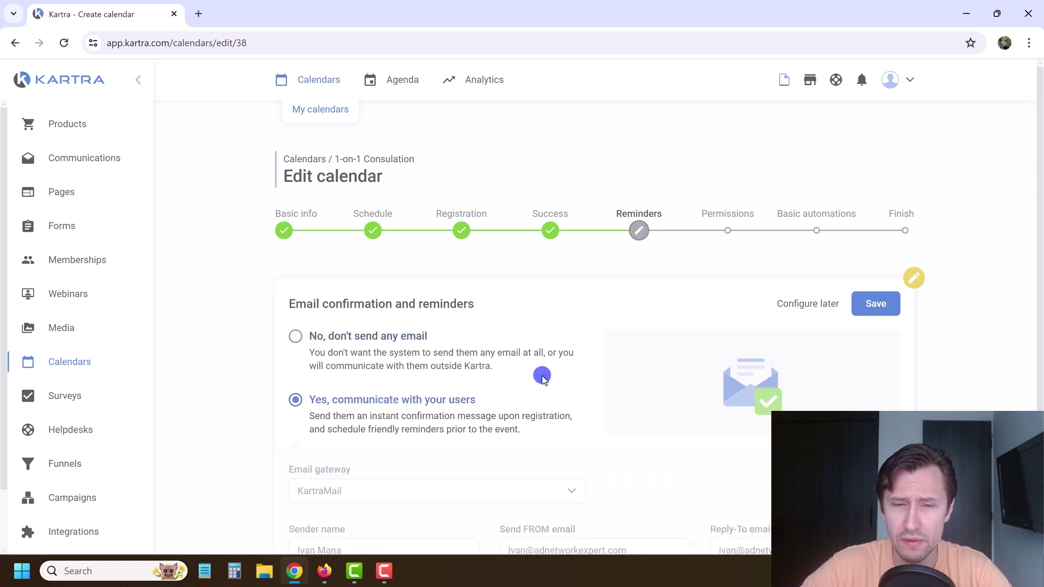
pyautogui.scroll(-3, 542, 379)
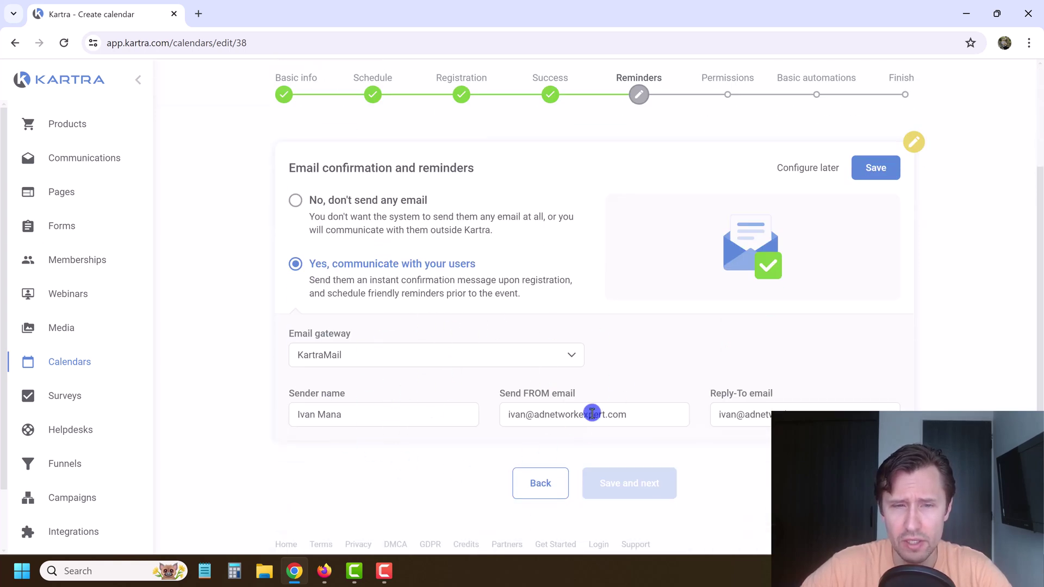
pyautogui.click(878, 168)
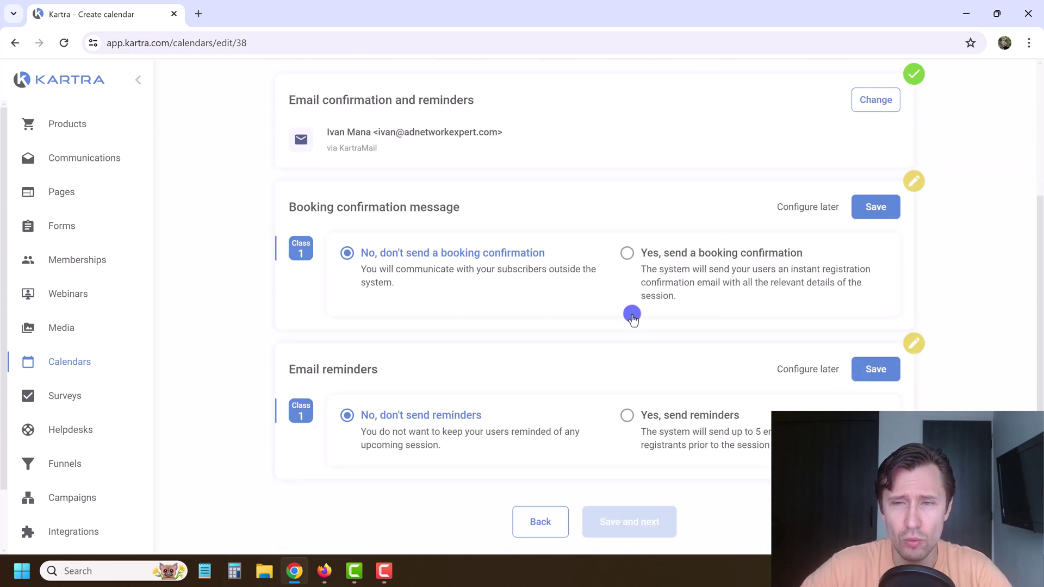
# Step: Turn on the booking confirmation email for Class 1 and open its content to review the message body
pyautogui.click(715, 254)
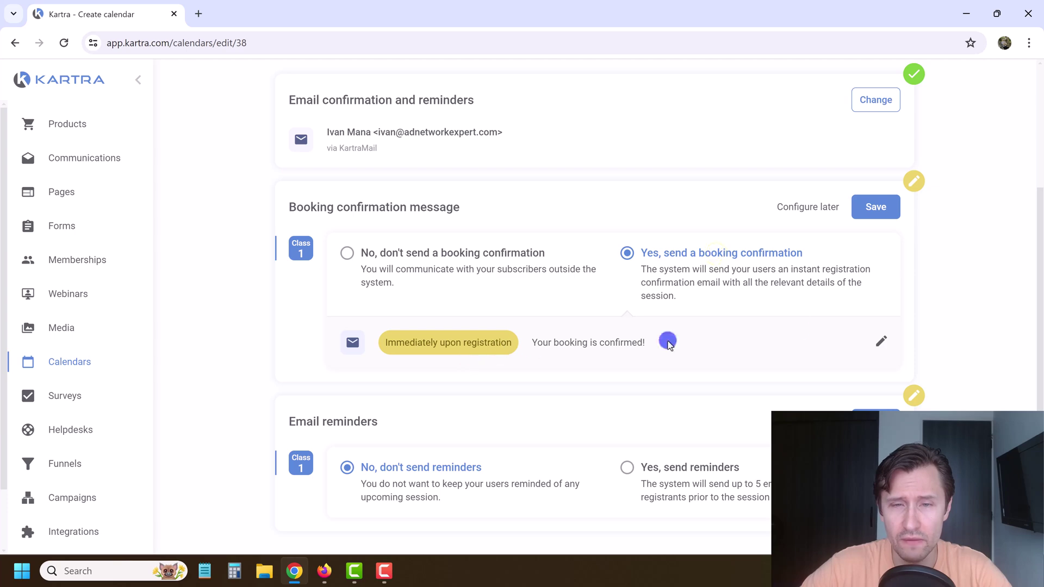
pyautogui.click(880, 340)
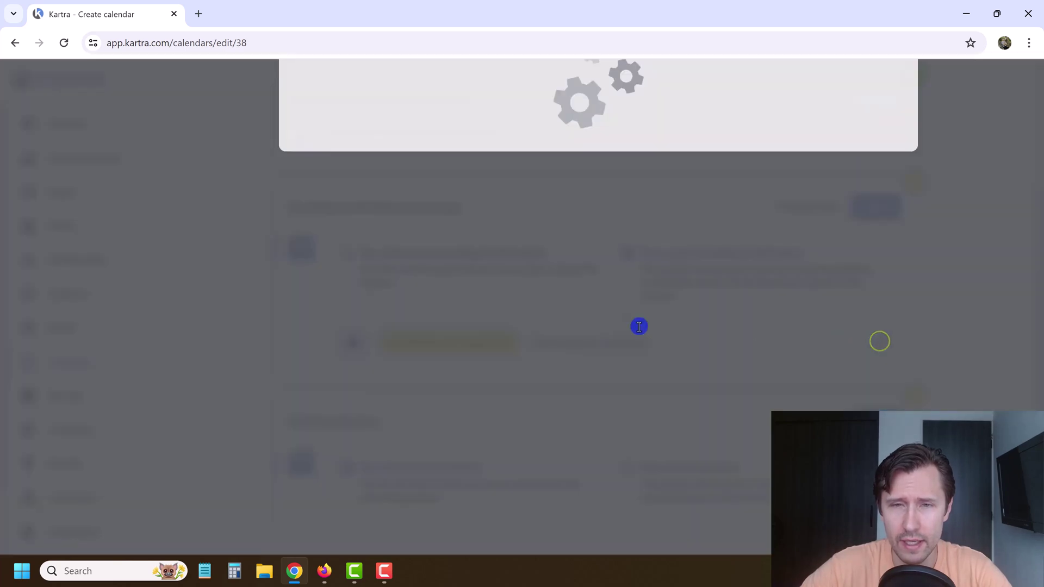
pyautogui.scroll(-8, 540, 410)
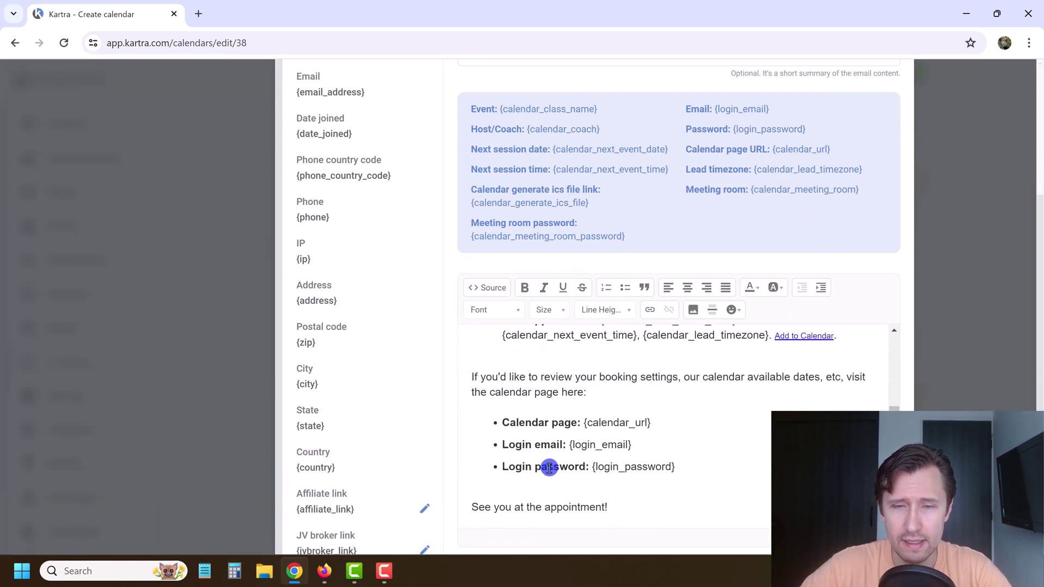
pyautogui.scroll(-2, 549, 468)
pyautogui.scroll(3, 552, 458)
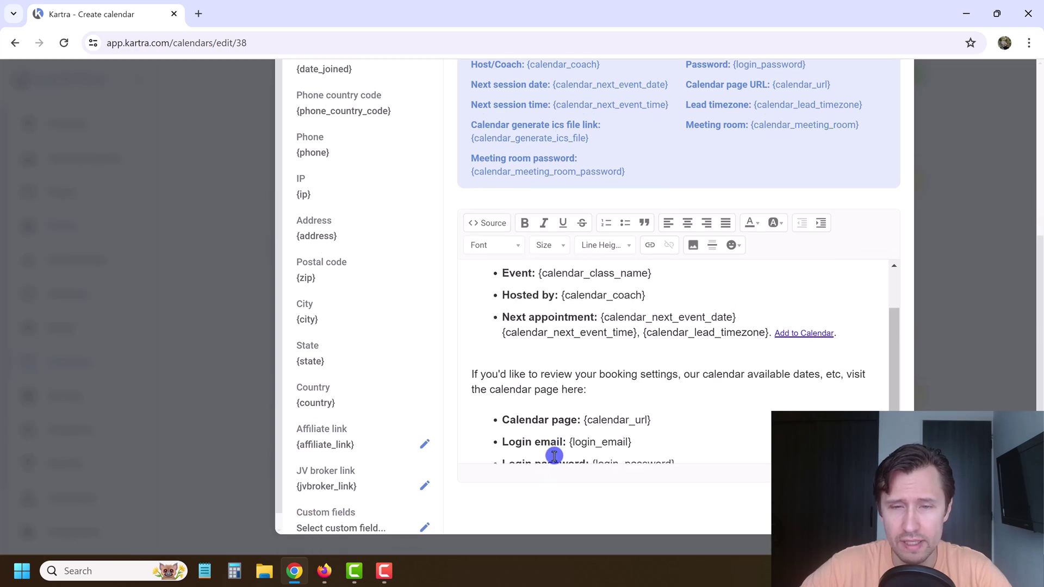
pyautogui.scroll(-3, 552, 454)
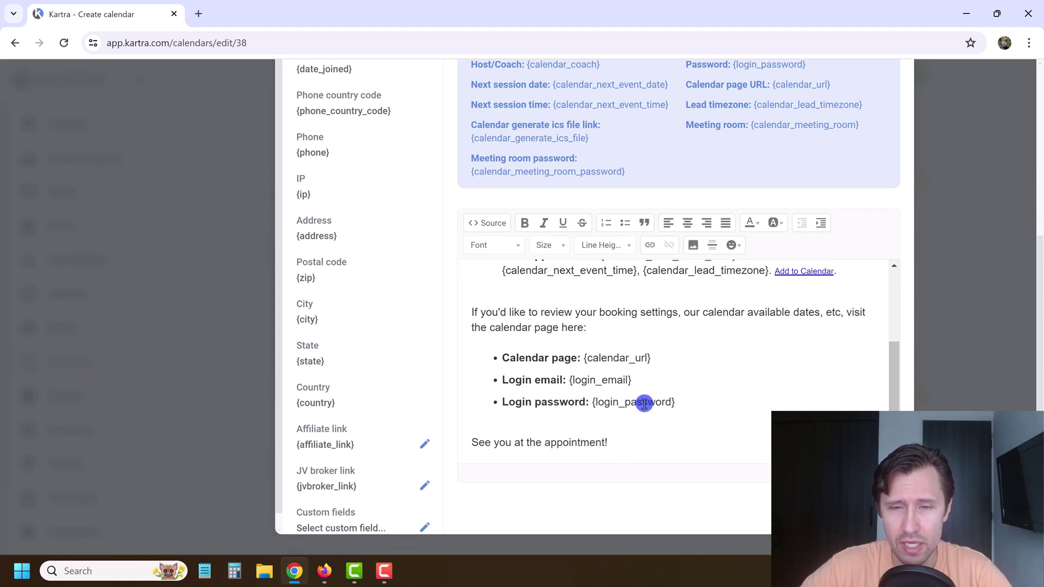
pyautogui.scroll(3, 602, 407)
pyautogui.scroll(-3, 629, 353)
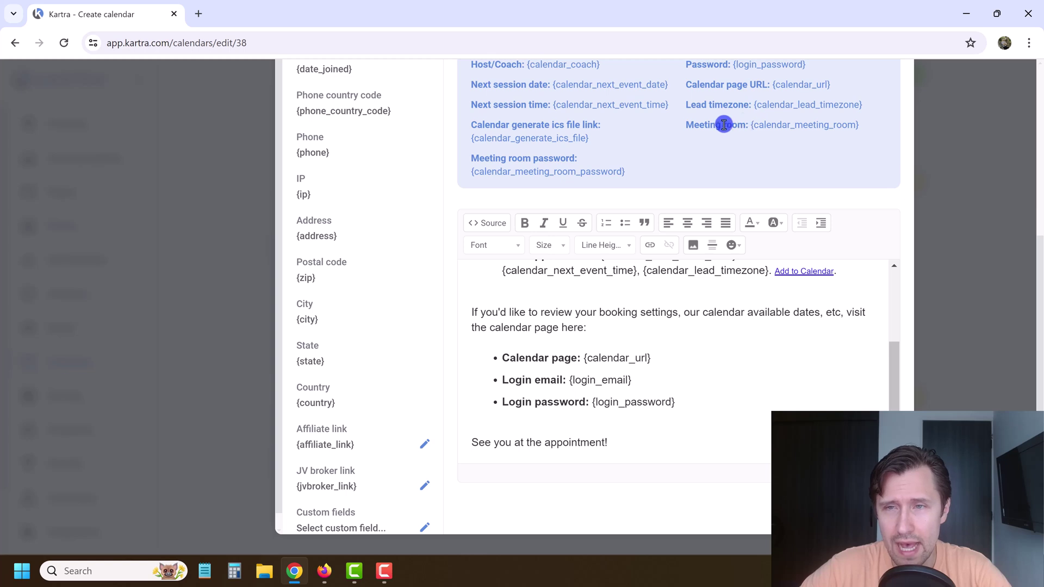
# Step: Add a "Meeting room: {calendar_meeting_room}" bullet below the login password line in the confirmation email, copied from the listed event variables
pyautogui.moveTo(690, 125); pyautogui.dragTo(858, 125)
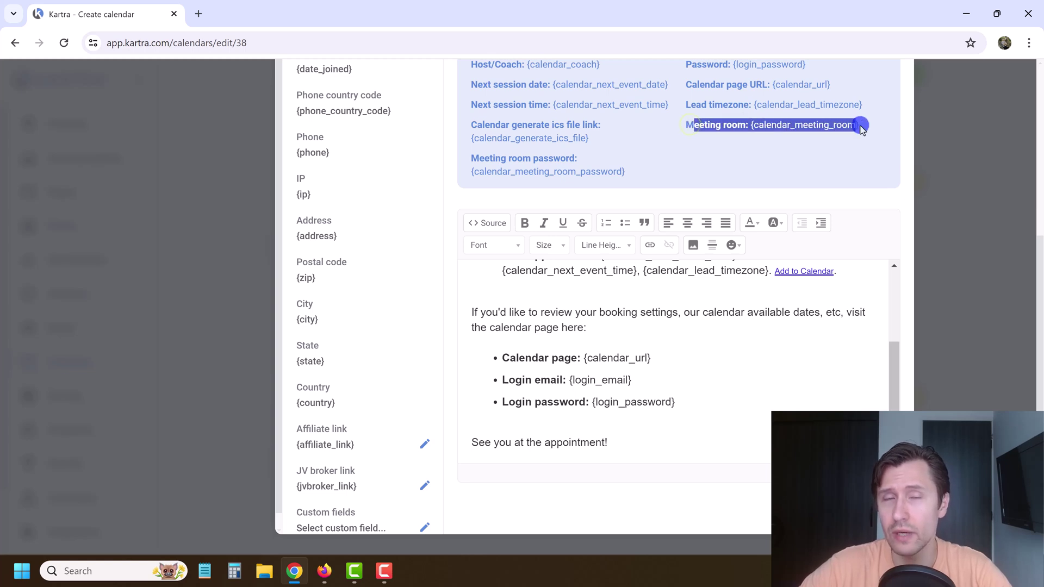
pyautogui.click(756, 138)
pyautogui.moveTo(686, 123); pyautogui.dragTo(856, 128)
pyautogui.click(688, 413)
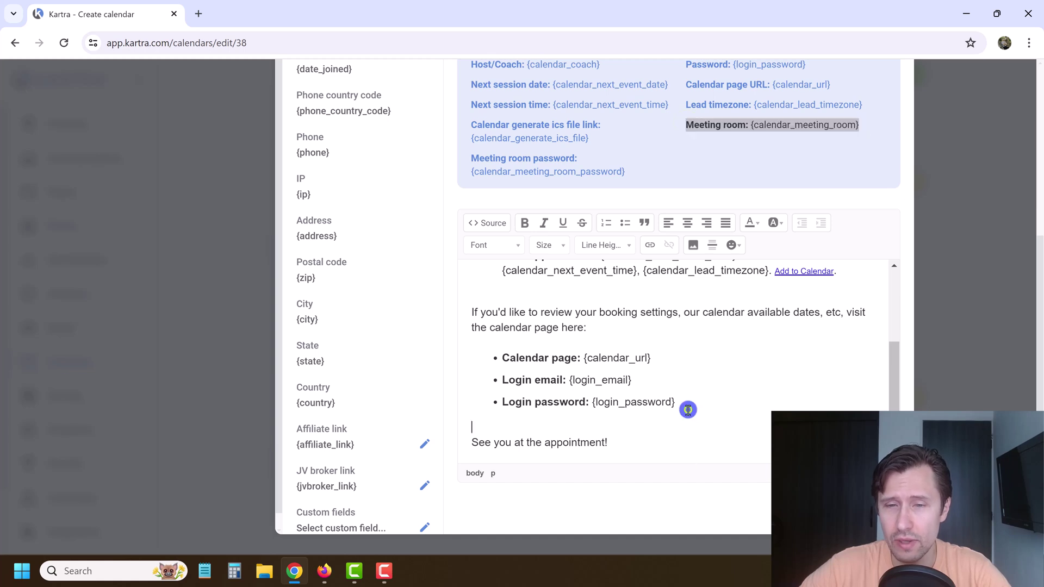
pyautogui.click(692, 398)
pyautogui.click(684, 125)
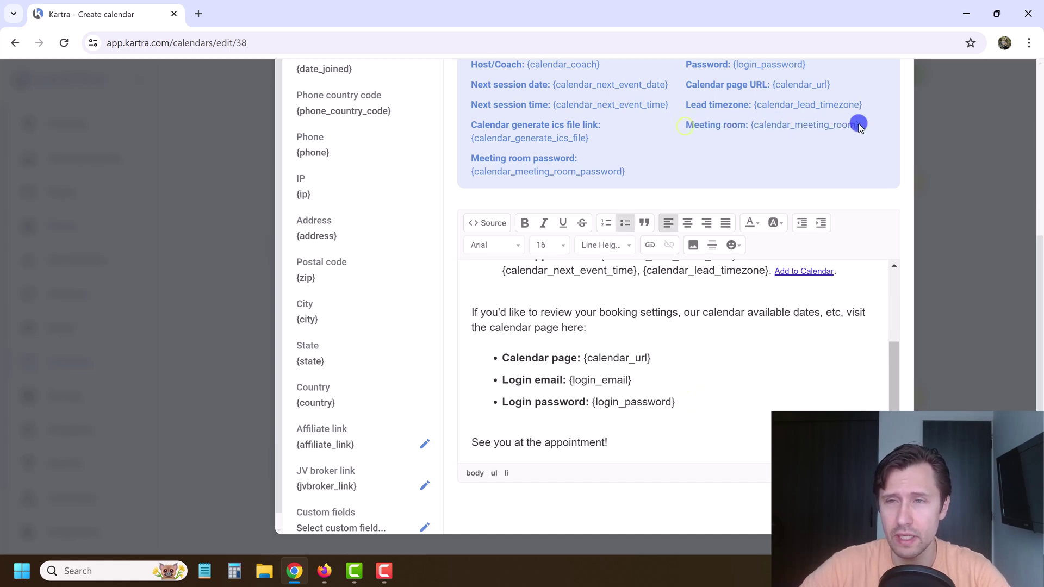
pyautogui.moveTo(857, 124); pyautogui.dragTo(678, 123)
pyautogui.hotkey('ctrl', 'c')
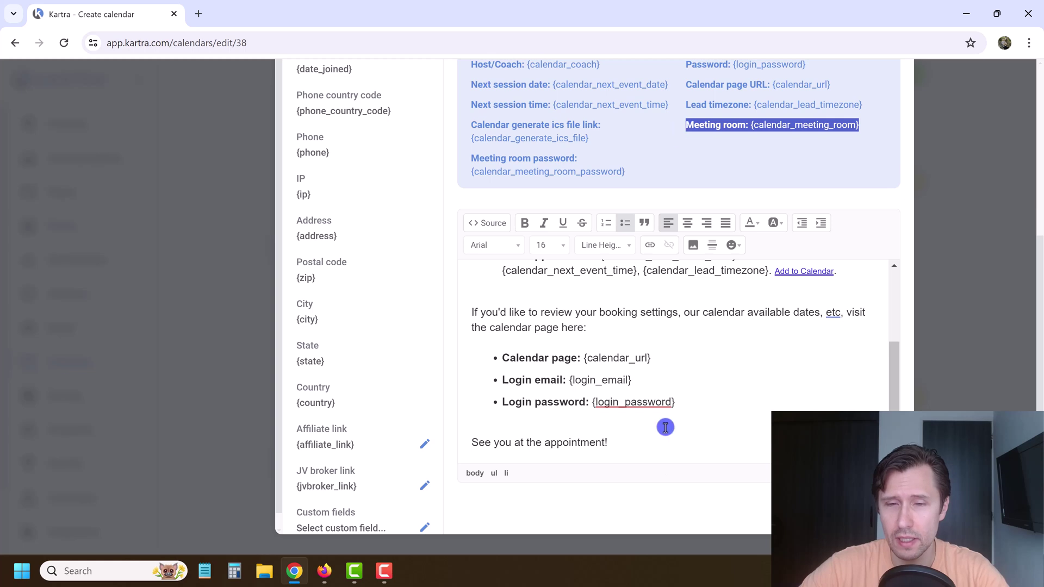
pyautogui.click(688, 400)
pyautogui.press('Return')
pyautogui.hotkey('ctrl', 'v')
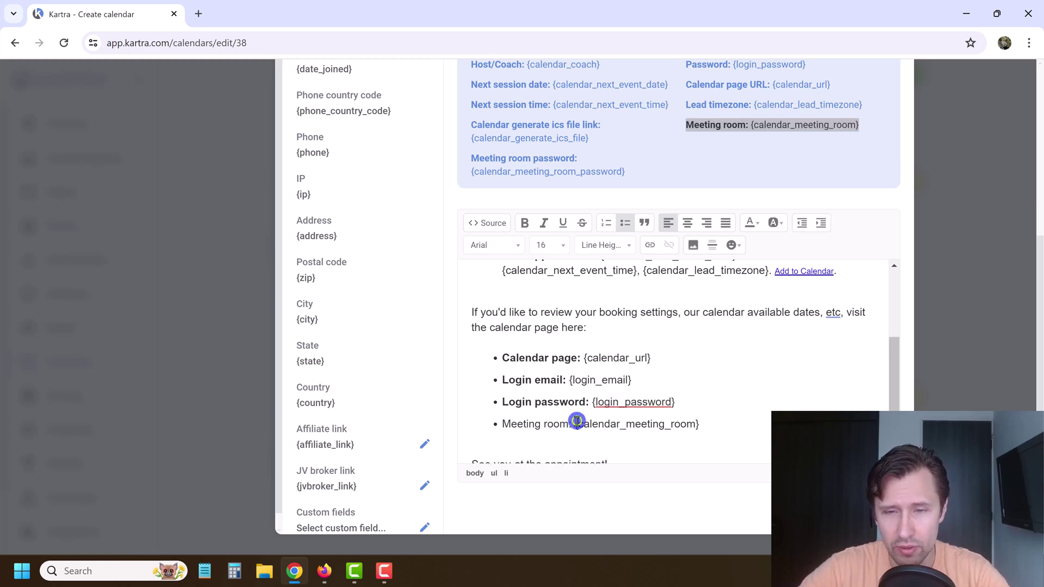
# Step: Make the "Meeting room:" label bold, and save the confirmation email and the Booking confirmation message section
pyautogui.moveTo(573, 424); pyautogui.dragTo(505, 461)
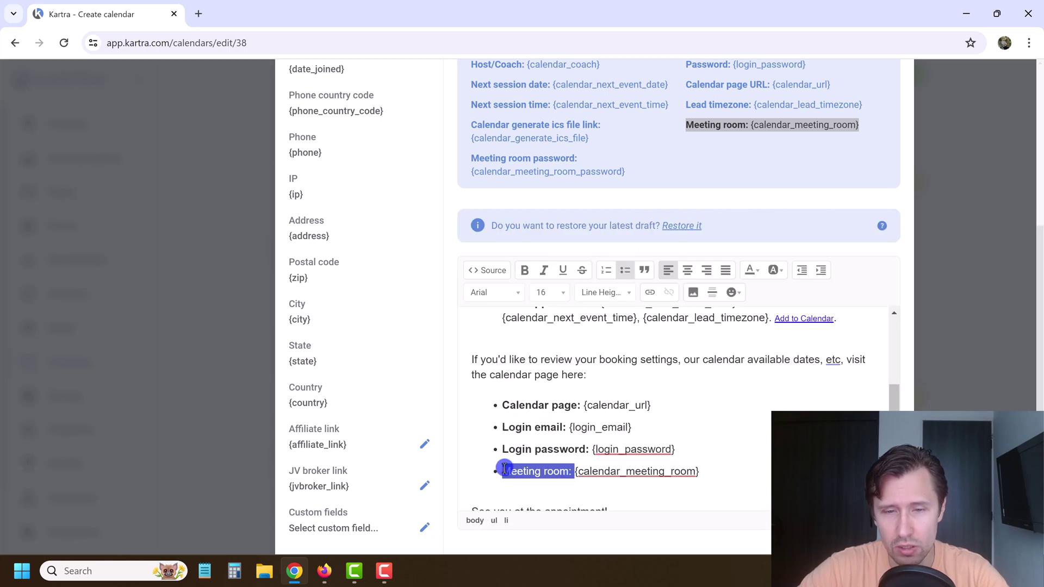
pyautogui.click(651, 357)
pyautogui.scroll(3, 669, 400)
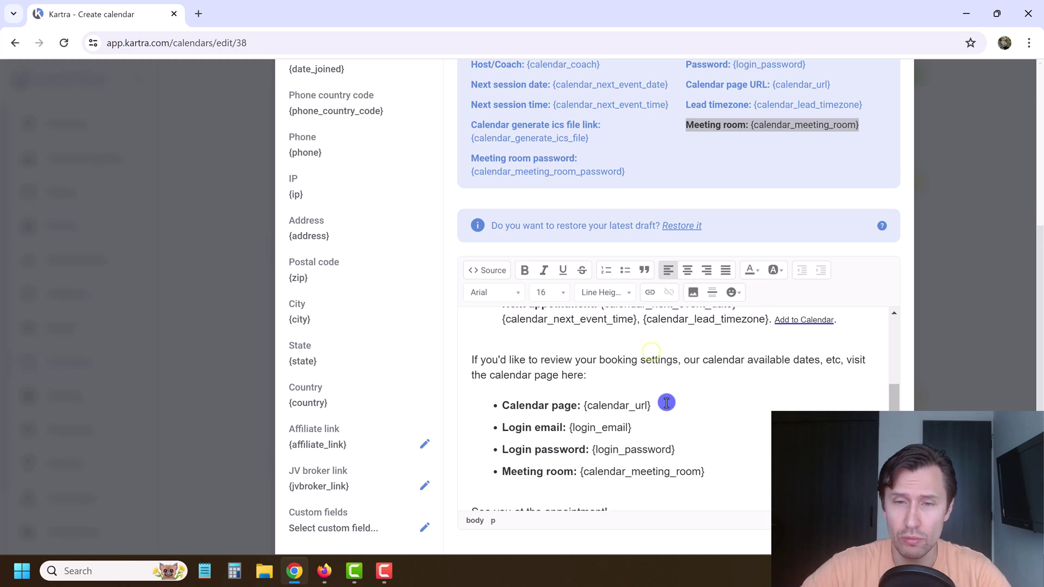
pyautogui.scroll(5, 711, 415)
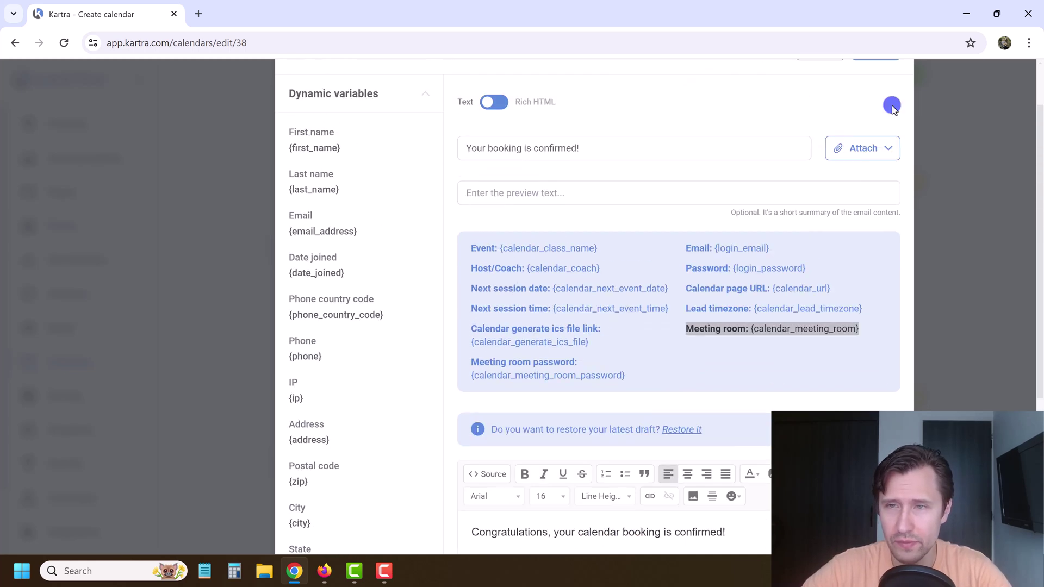
pyautogui.click(880, 122)
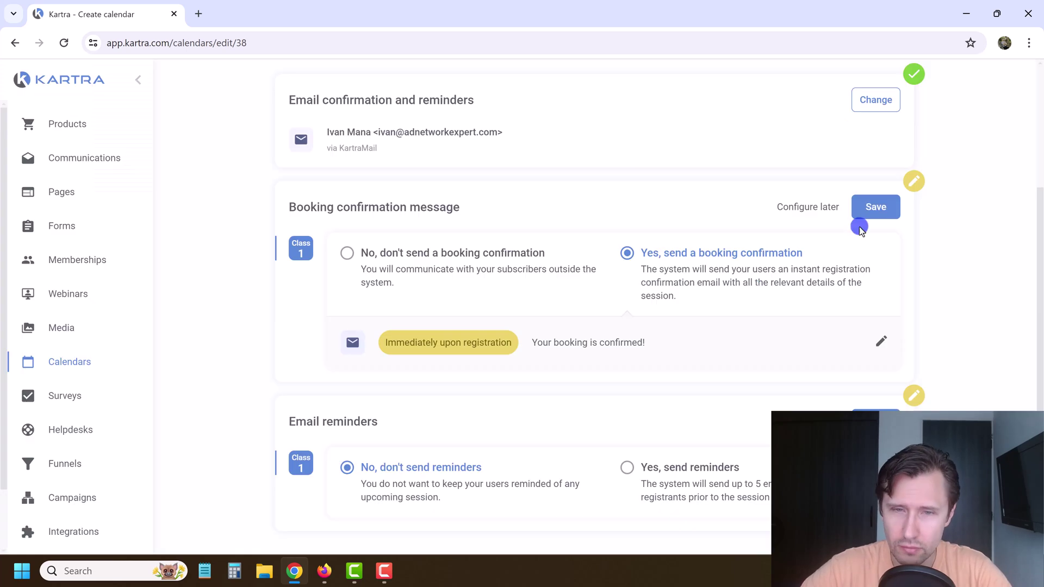
pyautogui.click(877, 206)
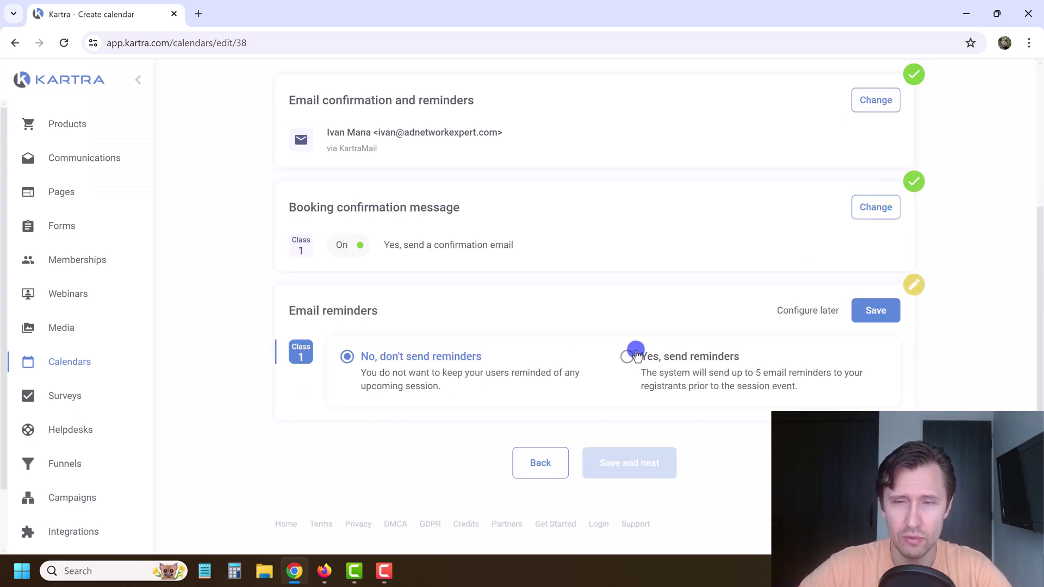
# Step: Turn on email reminders for Class 1 and save an "Event booking reminder" sent 0 days and 1 hour before the session starts
pyautogui.click(636, 353)
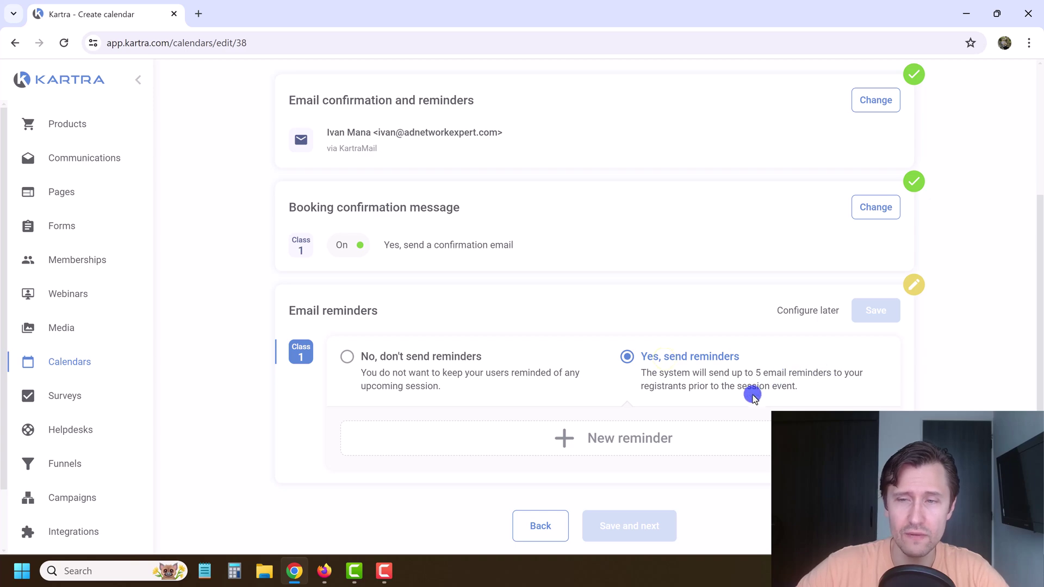
pyautogui.click(610, 447)
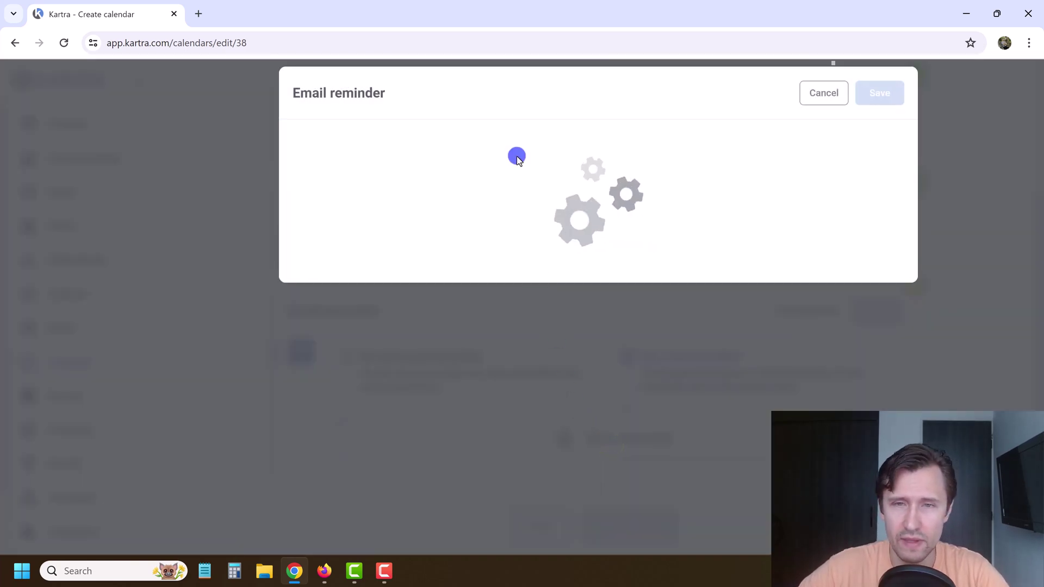
pyautogui.scroll(-1, 617, 181)
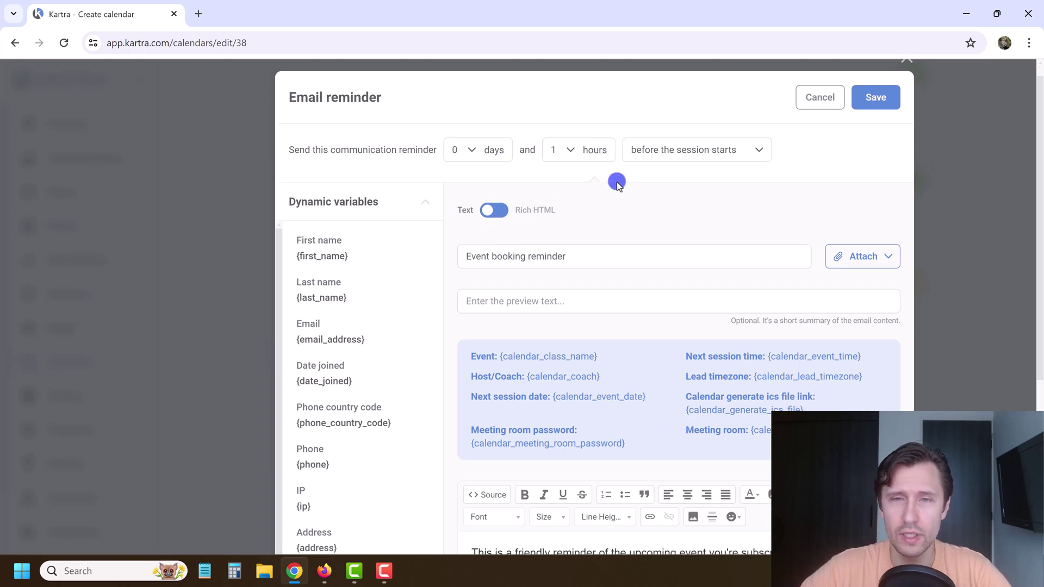
pyautogui.click(563, 150)
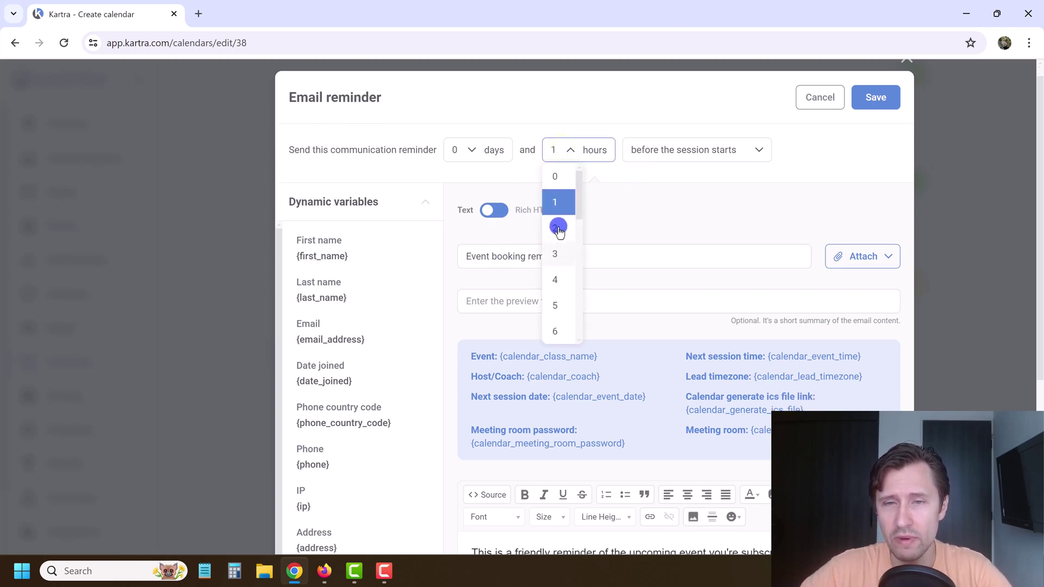
pyautogui.click(701, 196)
pyautogui.scroll(-2, 590, 379)
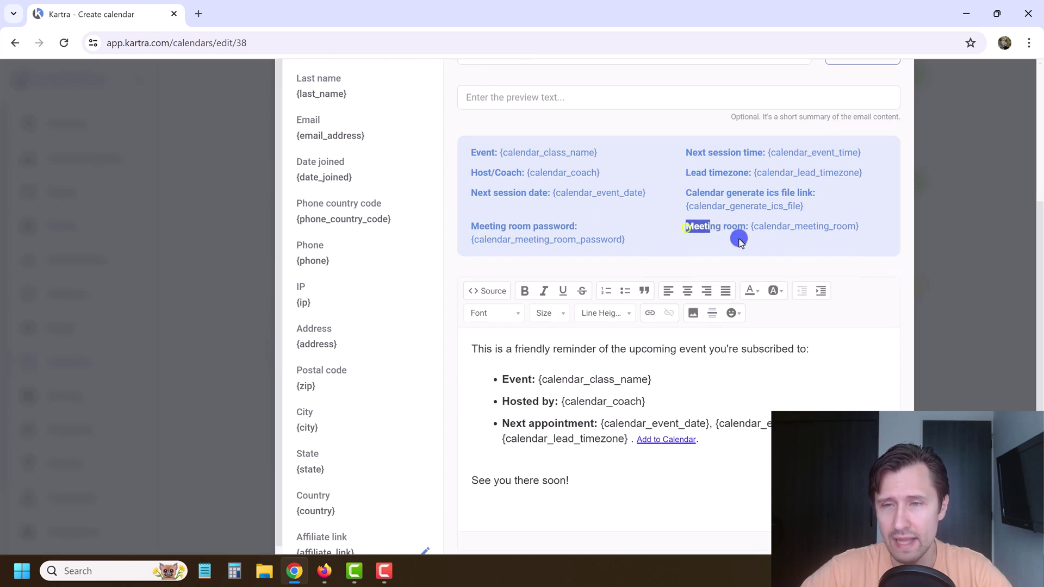
pyautogui.moveTo(739, 239); pyautogui.dragTo(829, 226)
pyautogui.click(799, 217)
pyautogui.scroll(5, 799, 218)
pyautogui.click(875, 123)
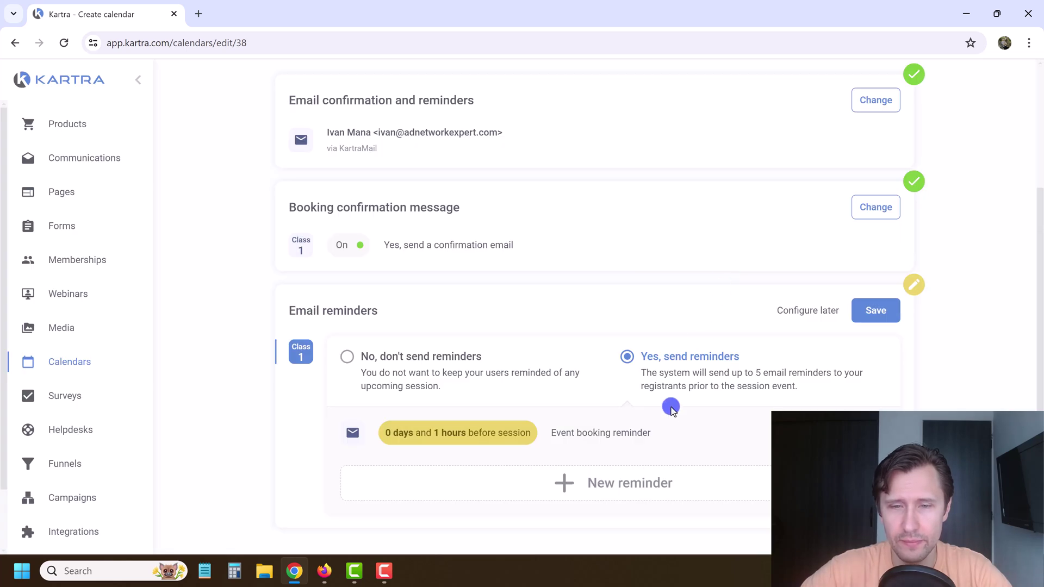
# Step: Create a second email reminder sent 1 day and 0 hours before the session starts, and check the before/after timing choices
pyautogui.click(620, 489)
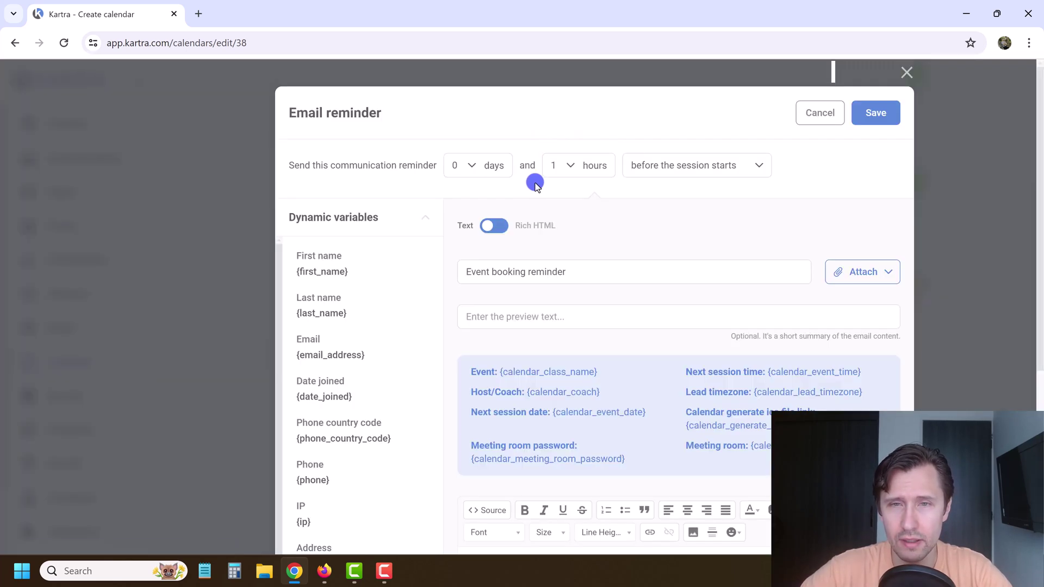
pyautogui.click(562, 165)
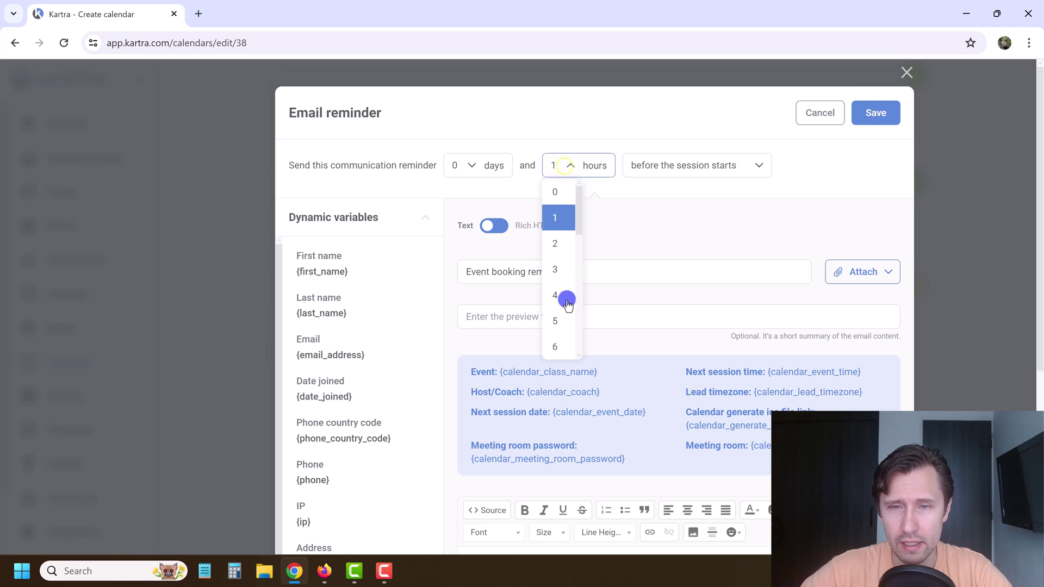
pyautogui.click(496, 165)
pyautogui.click(461, 219)
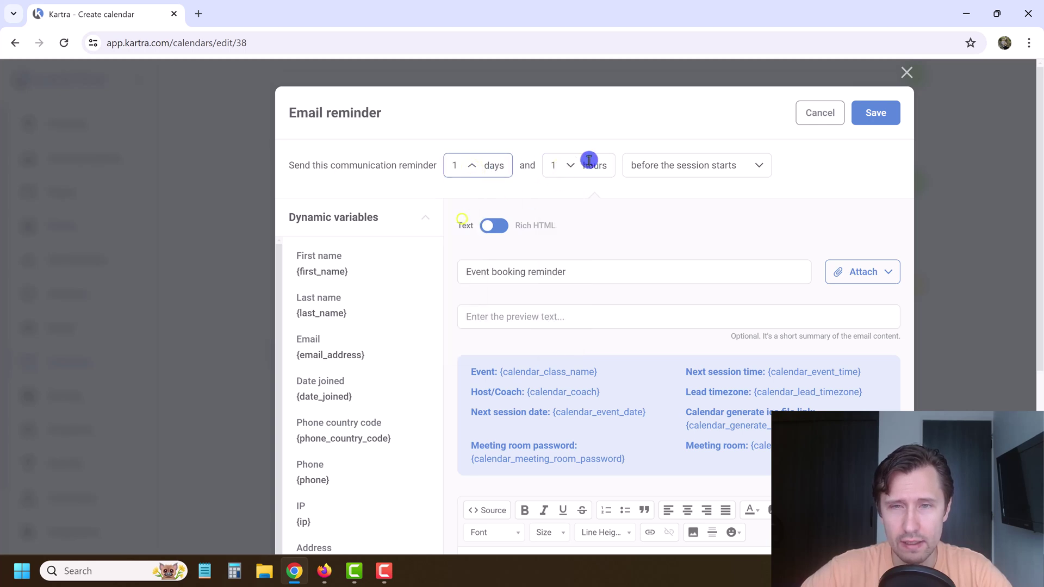
pyautogui.click(565, 168)
pyautogui.click(562, 195)
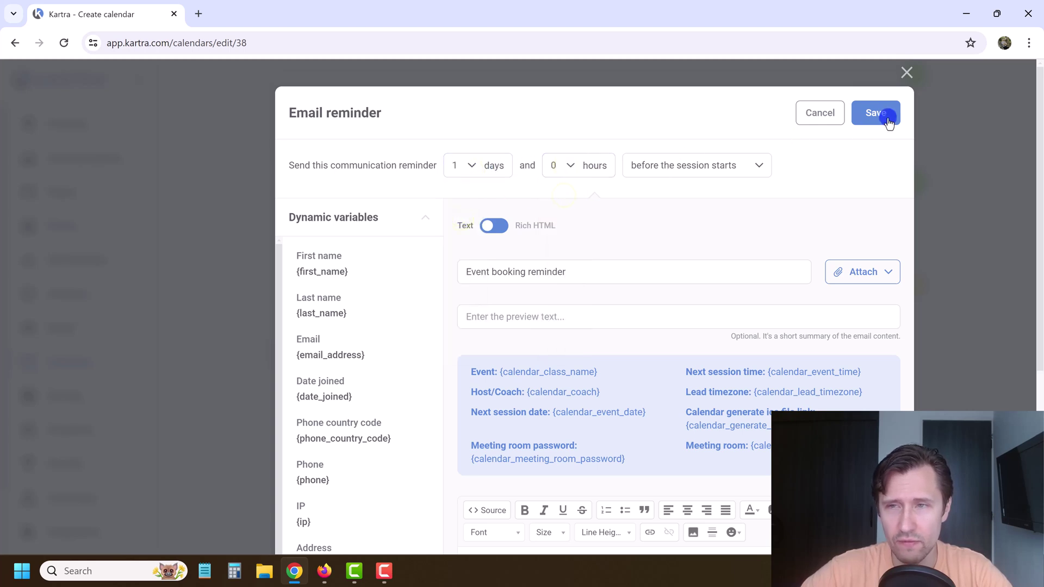
pyautogui.click(713, 173)
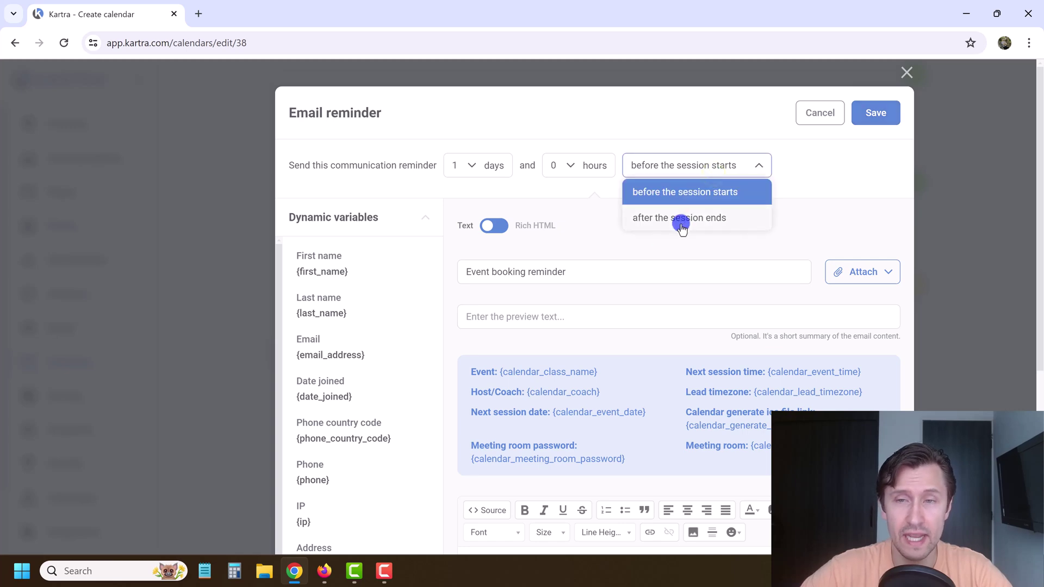
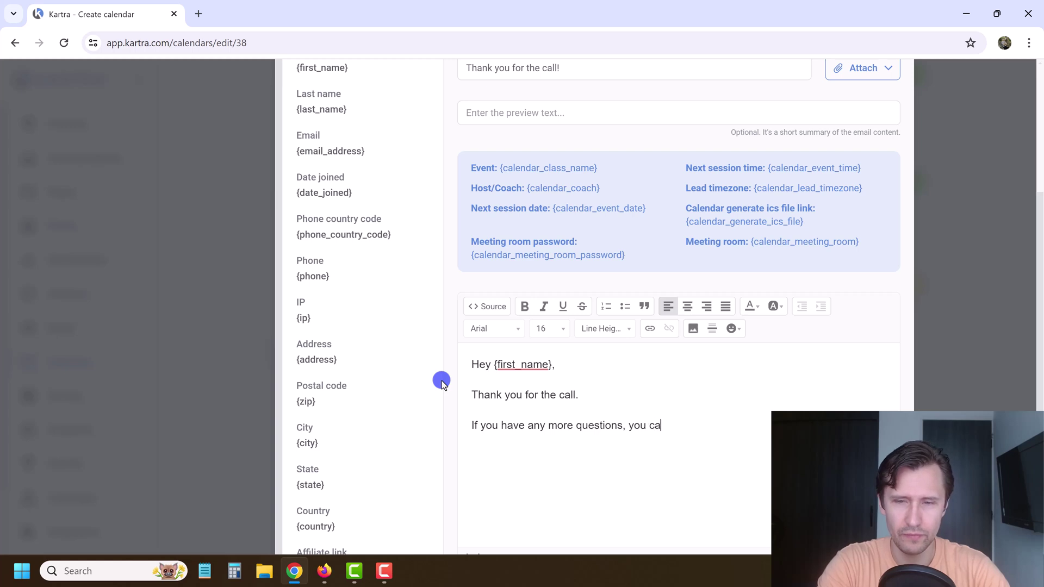
pyautogui.write('sign up for another call on this link.')
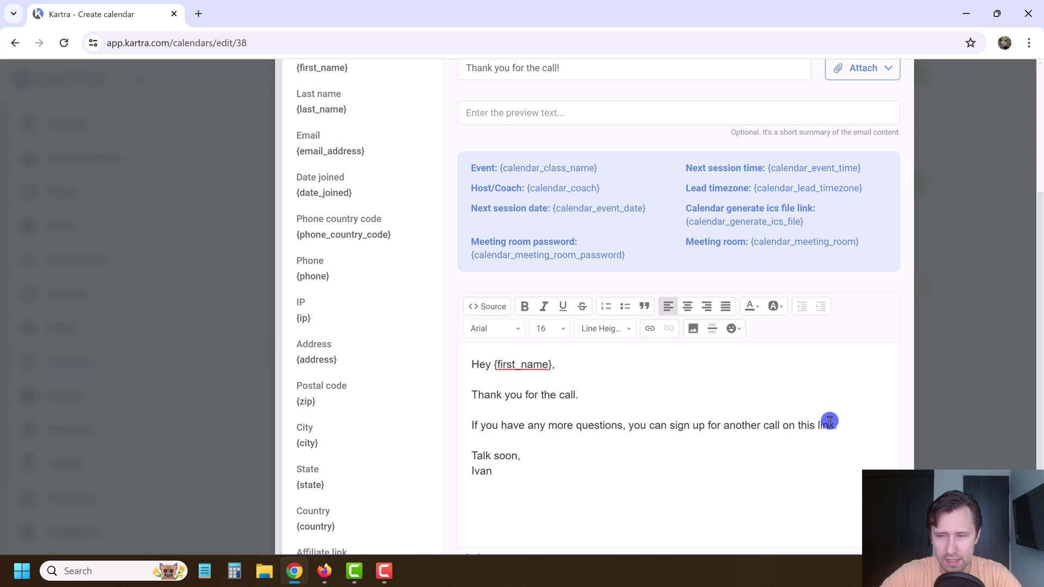
pyautogui.moveTo(835, 421); pyautogui.dragTo(789, 430)
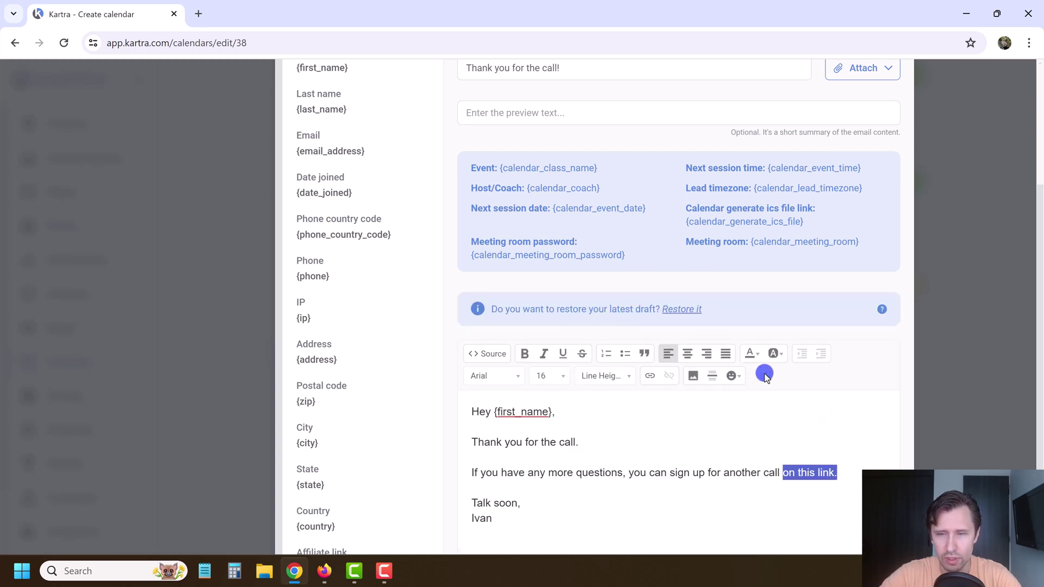
pyautogui.click(648, 375)
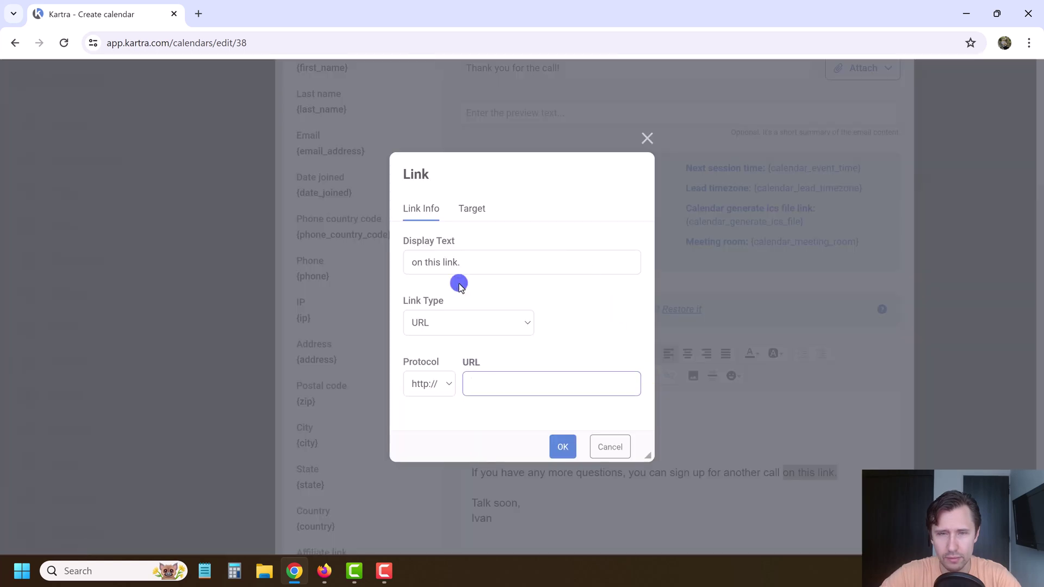
pyautogui.click(420, 396)
pyautogui.click(427, 420)
pyautogui.click(498, 379)
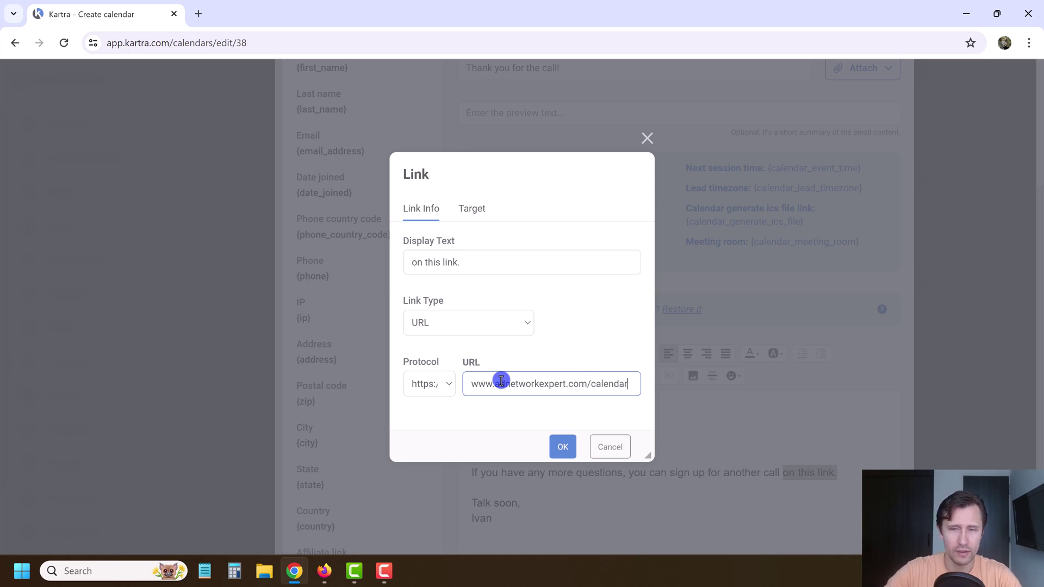
pyautogui.click(563, 446)
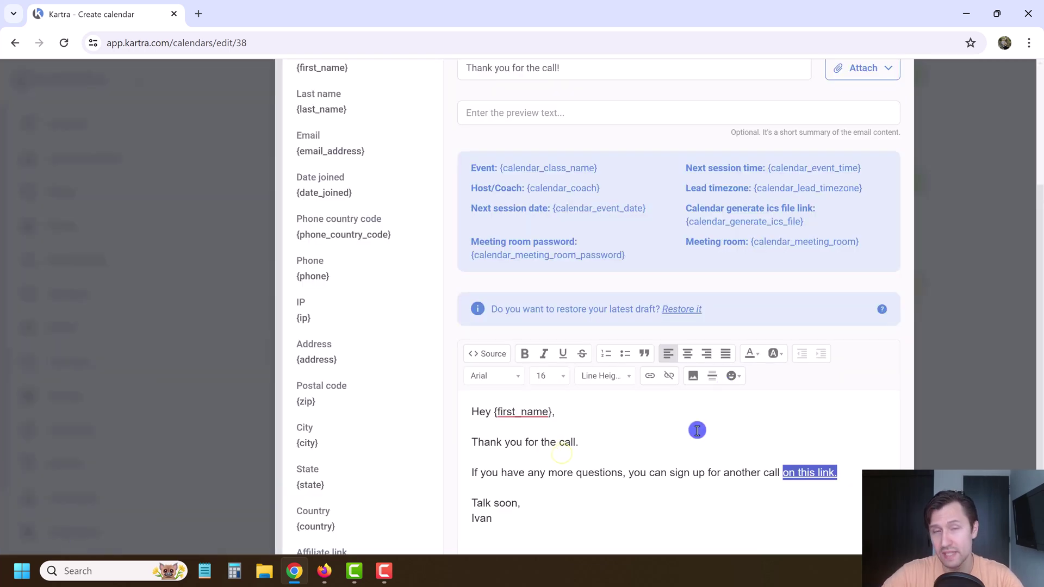
# Step: Review the finished "Thank you for the call!" email body and save this follow-up message
pyautogui.click(650, 444)
pyautogui.scroll(-2, 650, 444)
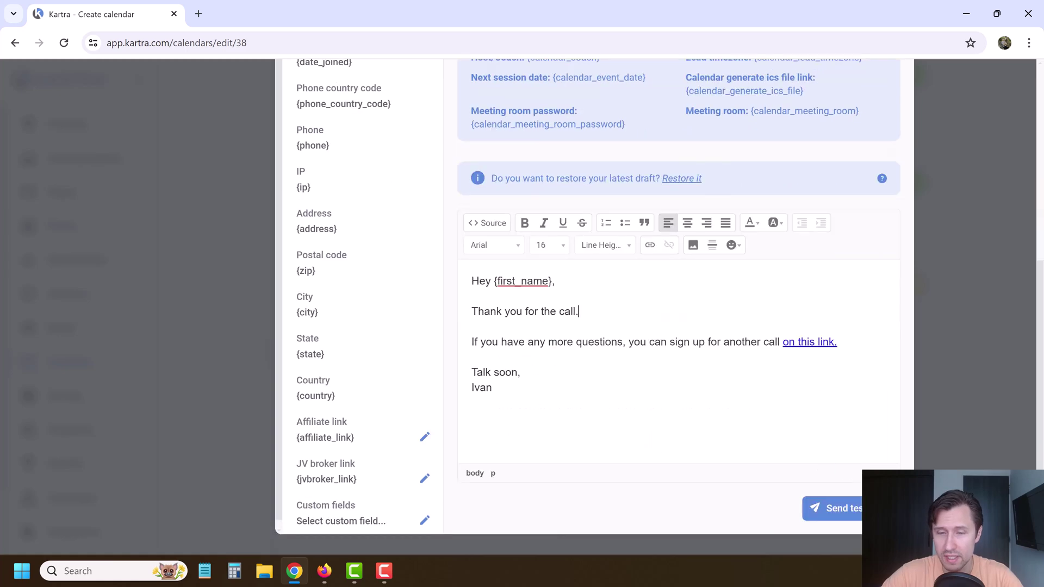
pyautogui.scroll(5, 707, 437)
pyautogui.click(879, 109)
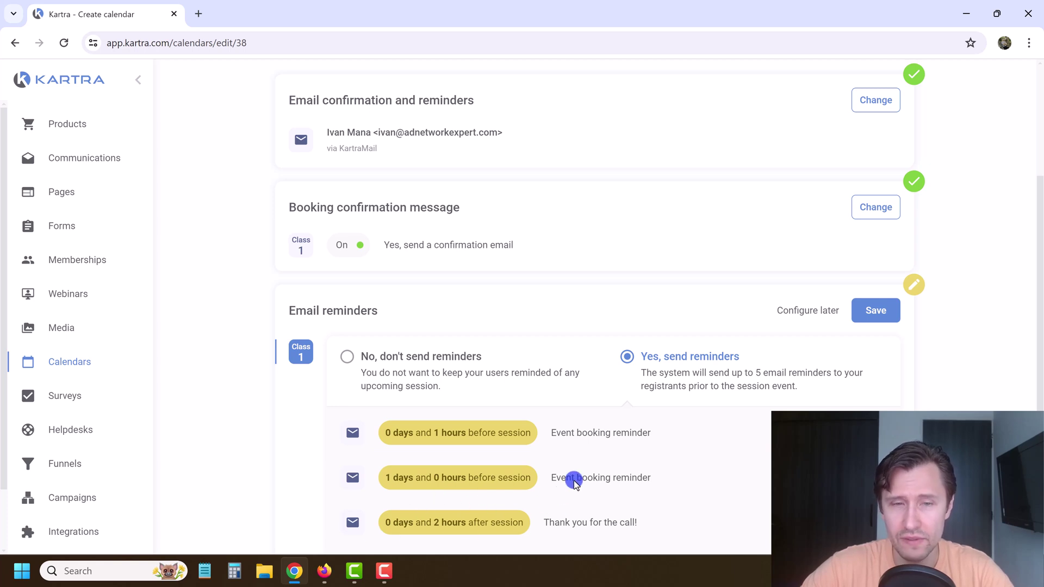
# Step: Save the email reminders and, under Permissions, set session cancellation to "Yes, allow cancellations"
pyautogui.click(875, 310)
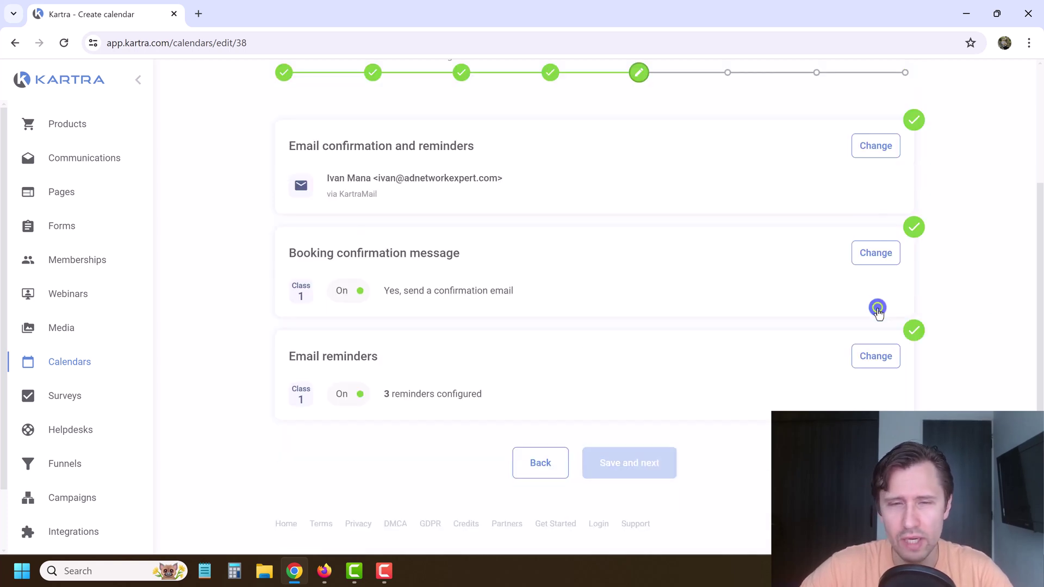
pyautogui.click(658, 467)
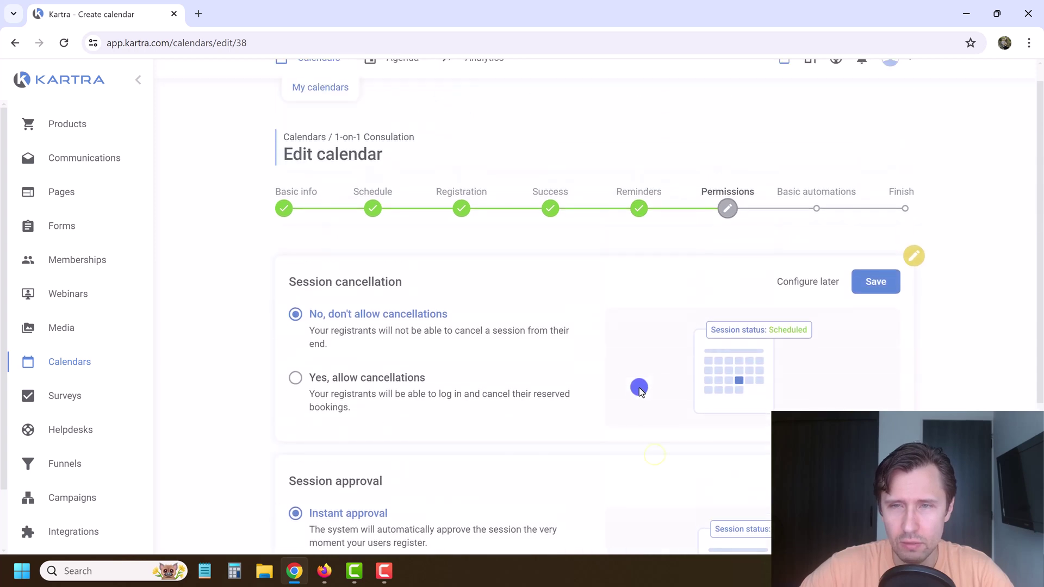
pyautogui.scroll(-2, 544, 250)
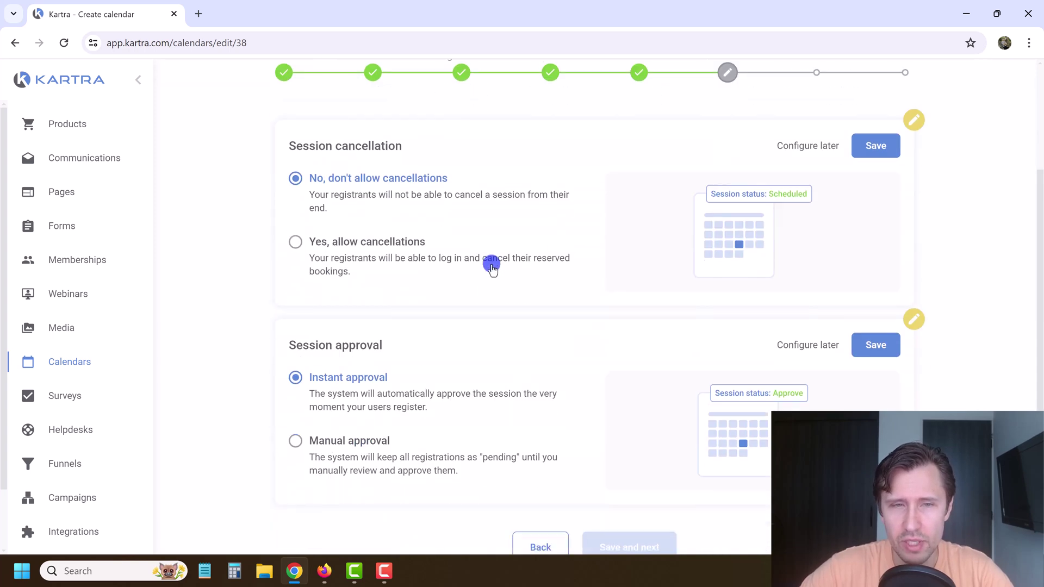
pyautogui.click(339, 247)
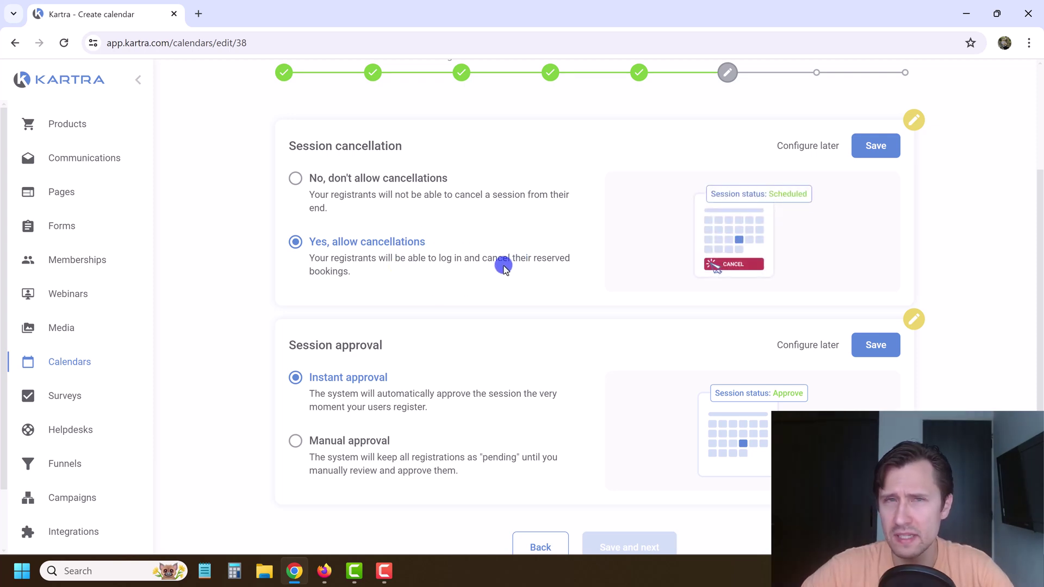
pyautogui.click(873, 144)
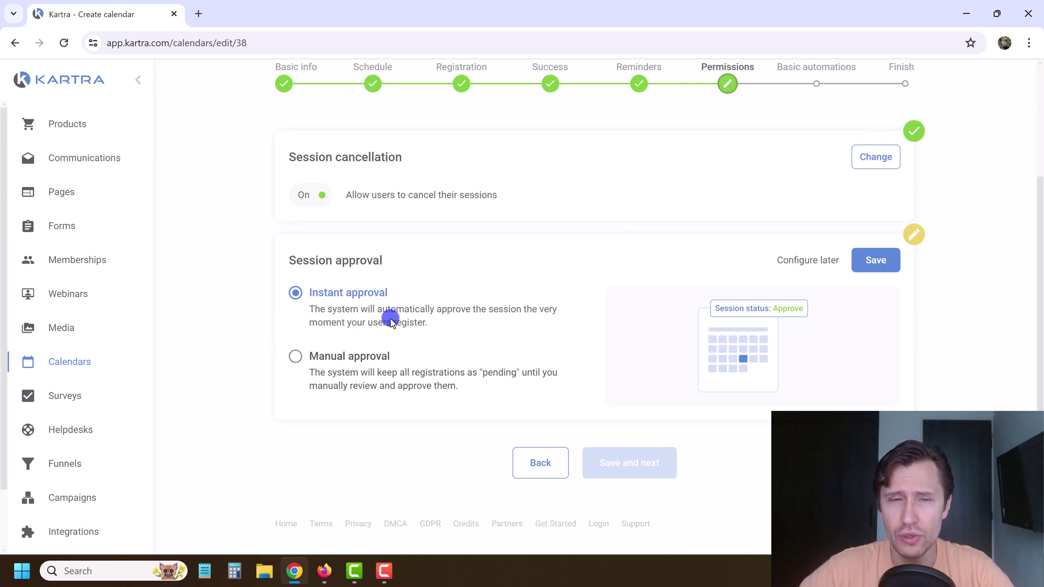
# Step: Try the manual option for session approval, save it as "Instant approval" instead, and continue to Basic automations
pyautogui.click(364, 357)
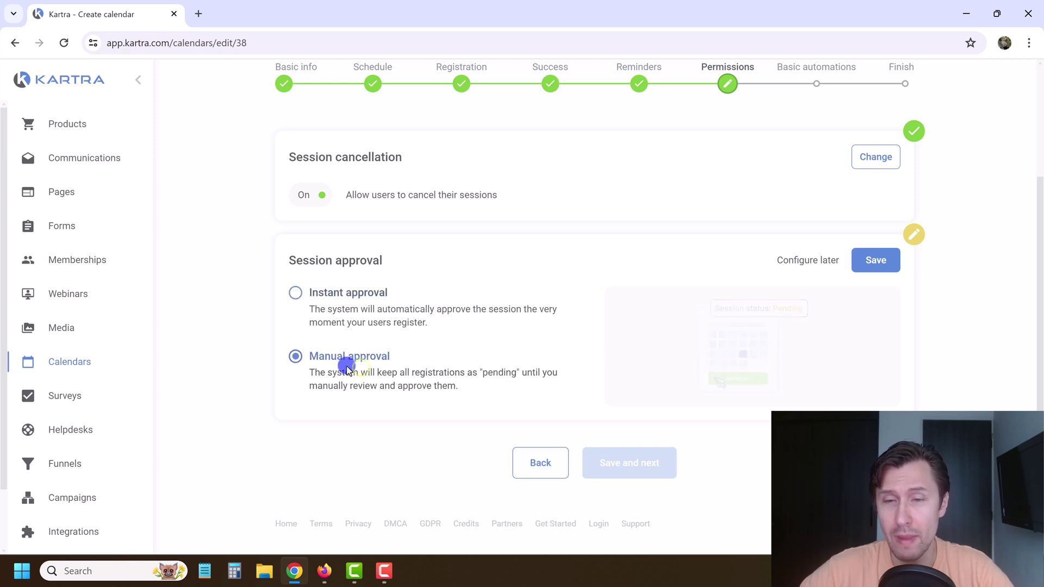
pyautogui.scroll(1, 523, 387)
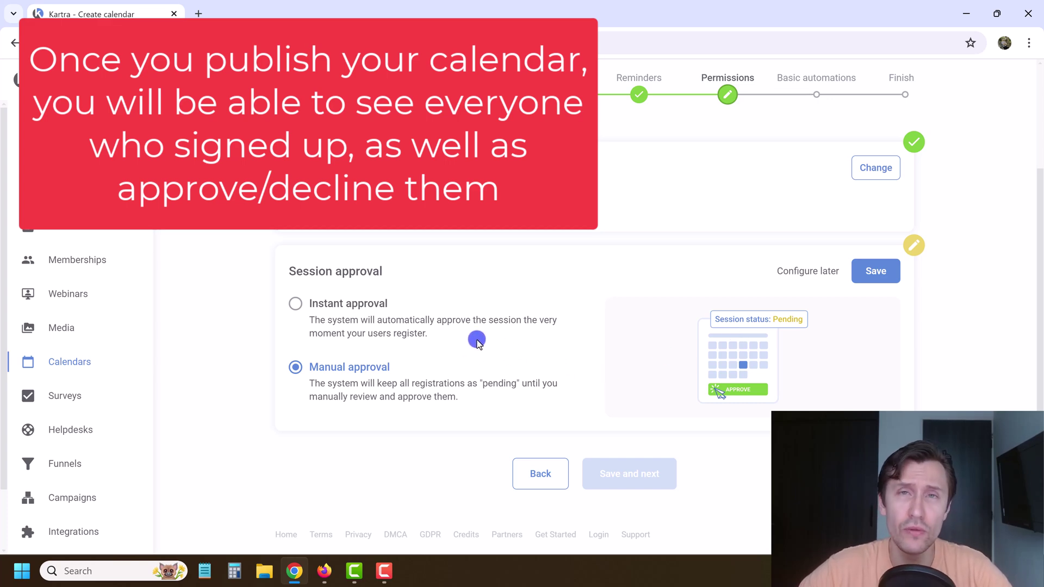
pyautogui.click(360, 310)
pyautogui.click(873, 273)
pyautogui.click(620, 466)
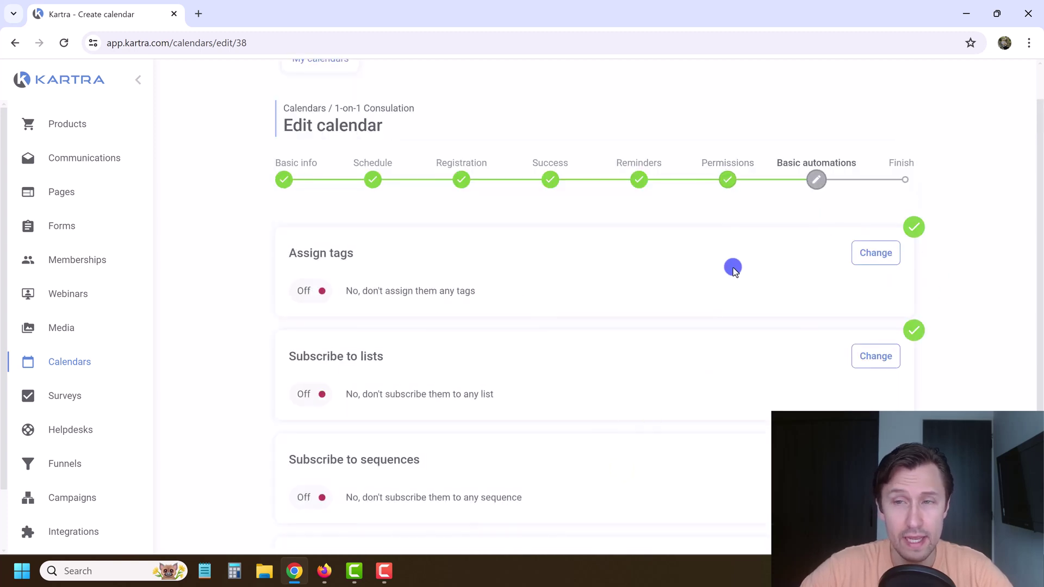
# Step: Turn on tag assignment for calendar registrants and select the Affiliate Marketing category
pyautogui.click(862, 255)
pyautogui.click(643, 303)
pyautogui.click(418, 362)
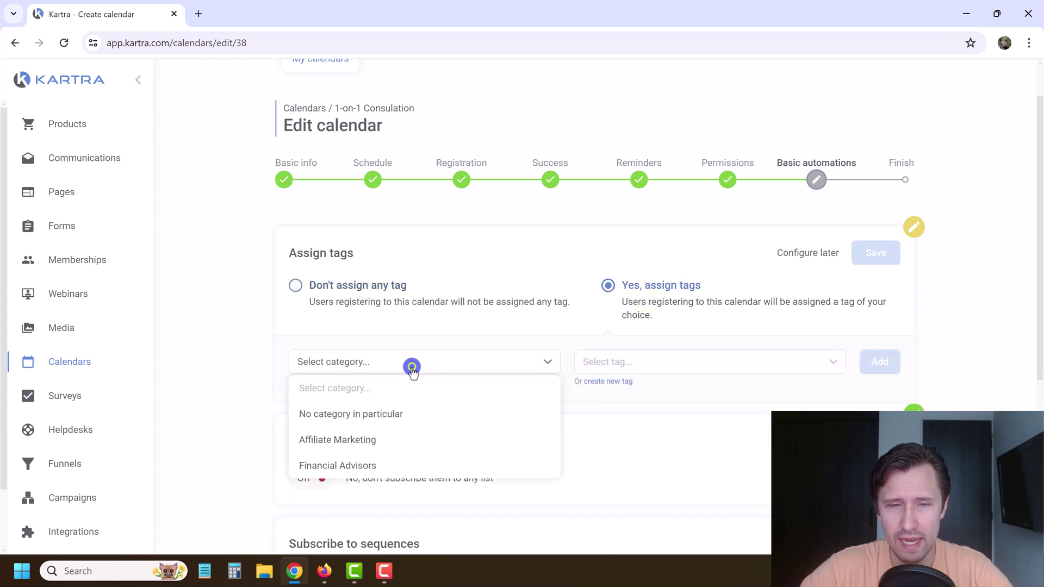
pyautogui.click(354, 437)
# Step: Set up a new tag named "Paid consultation users" with the description "People who scheduled a consultation via the calendar"
pyautogui.click(604, 381)
pyautogui.click(458, 179)
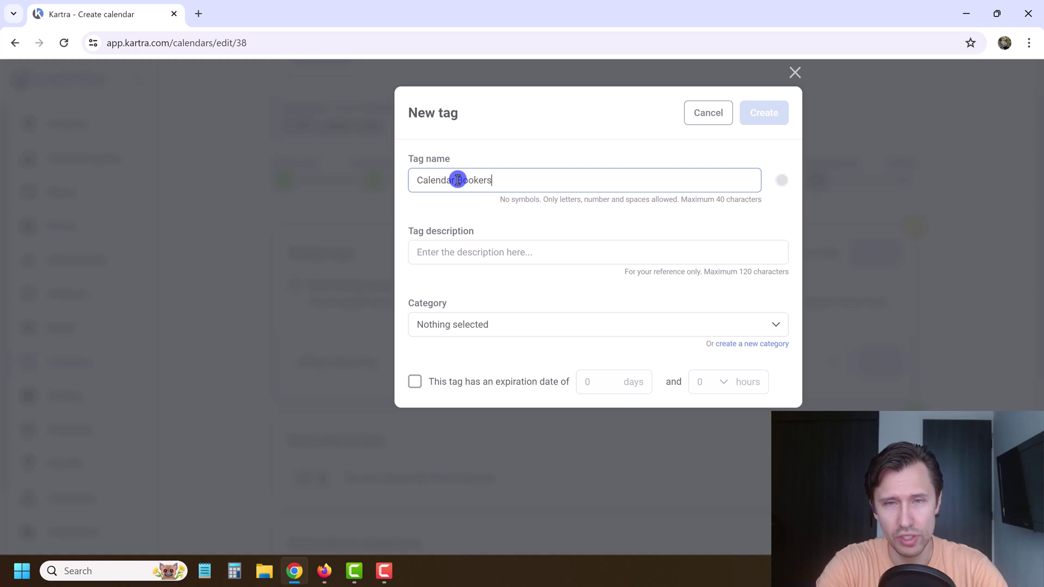
pyautogui.write('Calendar Bookers')
pyautogui.doubleClick(458, 180)
pyautogui.tripleClick(450, 173)
pyautogui.click(445, 252)
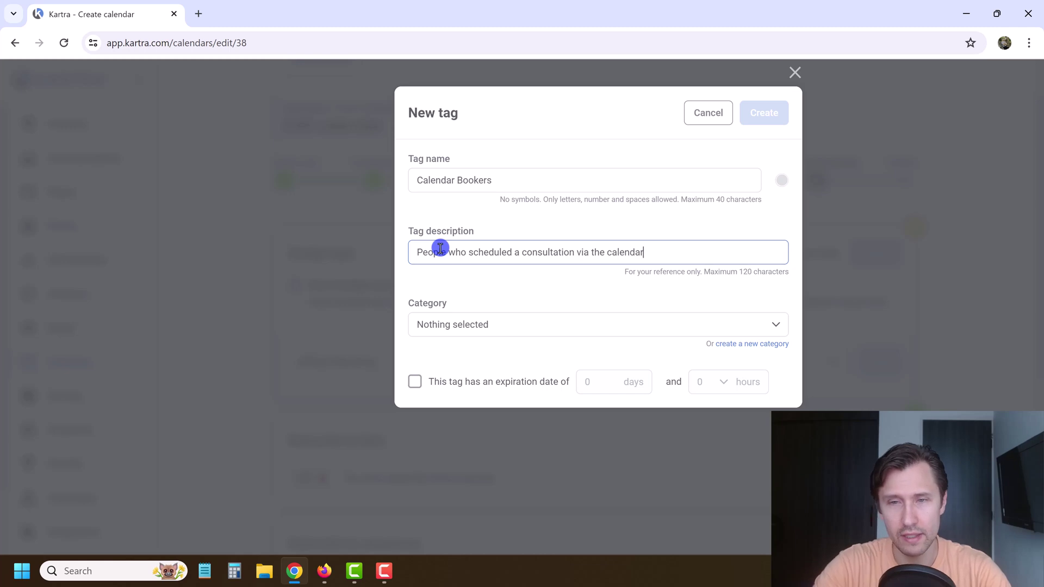
pyautogui.tripleClick(466, 185)
pyautogui.write('Paid consultation users')
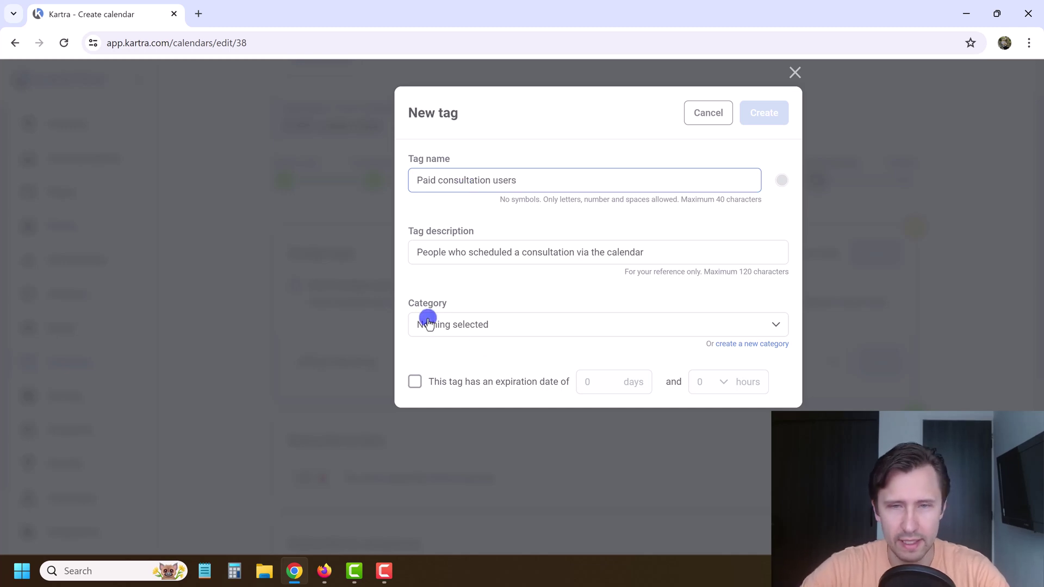
# Step: Create the new tag under the Affiliate Marketing category and add it to the calendar's assigned tags
pyautogui.click(476, 325)
pyautogui.click(459, 374)
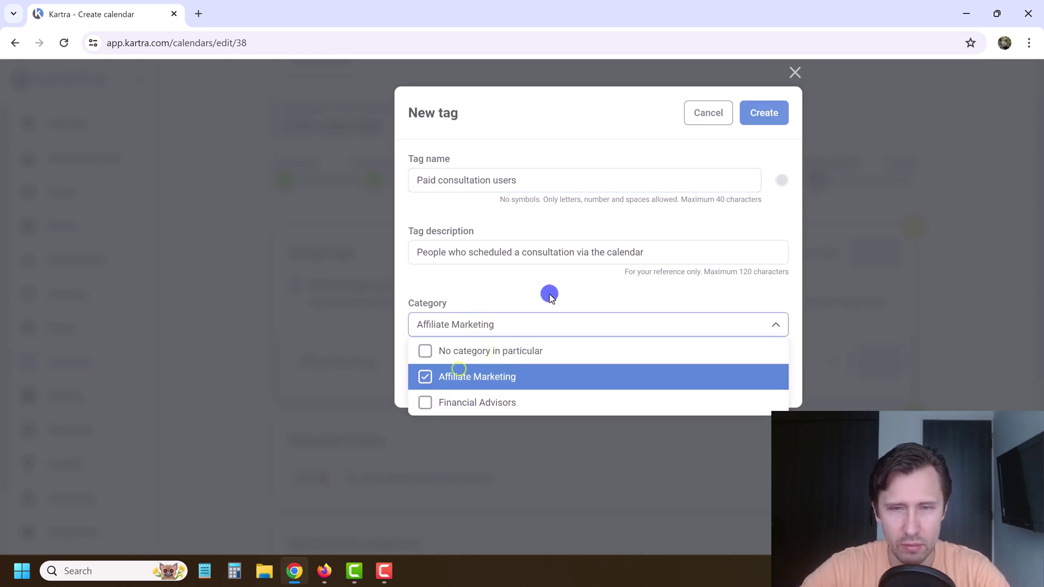
pyautogui.click(622, 261)
pyautogui.click(746, 123)
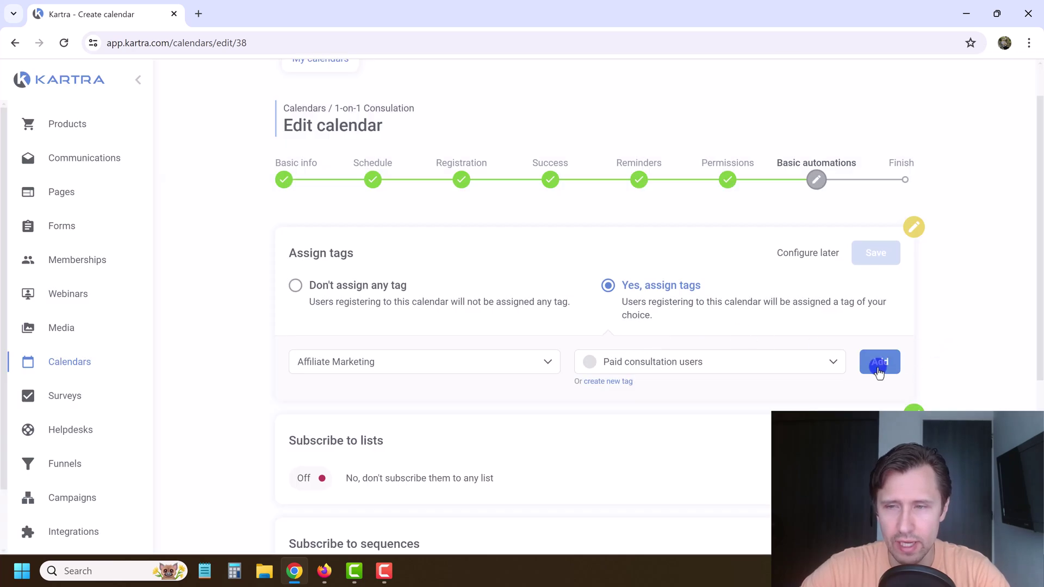
pyautogui.click(707, 364)
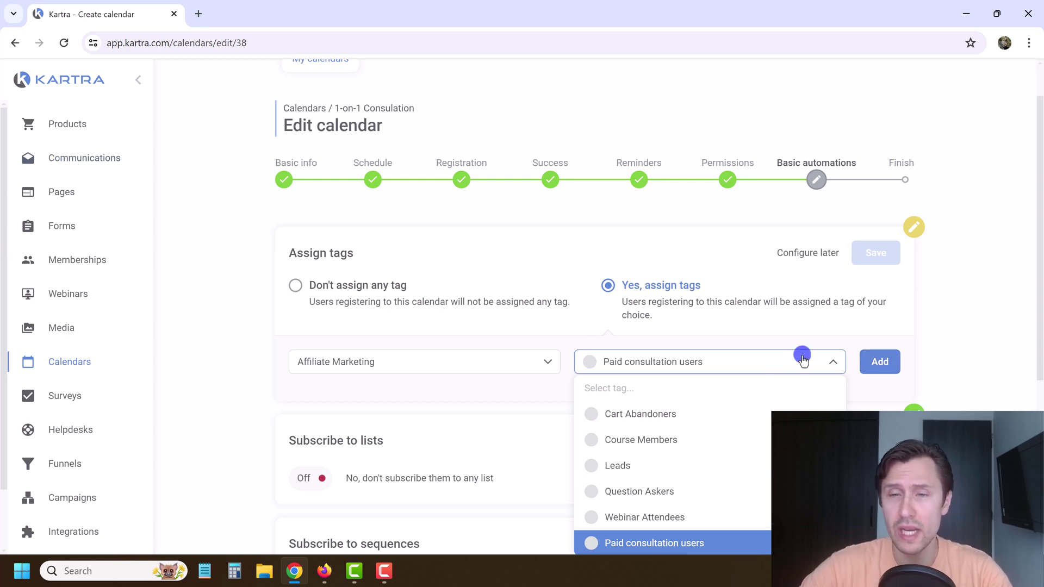
pyautogui.click(884, 360)
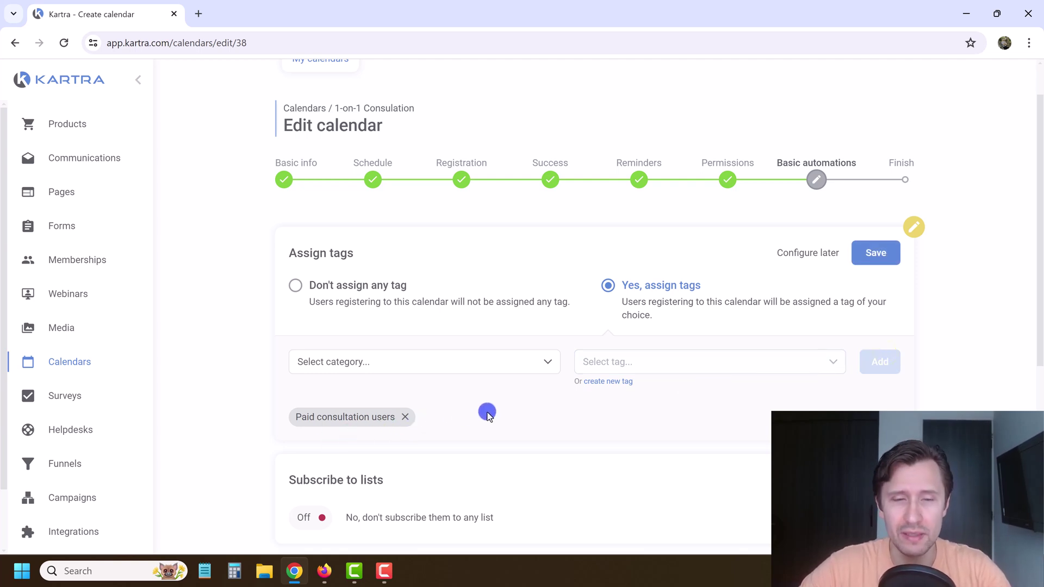
# Step: Turn on list subscription for calendar registrants and look through the existing lists
pyautogui.scroll(-1, 830, 380)
pyautogui.click(895, 407)
pyautogui.scroll(-1, 675, 380)
pyautogui.click(654, 376)
pyautogui.scroll(-1, 658, 397)
pyautogui.scroll(-1, 660, 411)
pyautogui.click(520, 331)
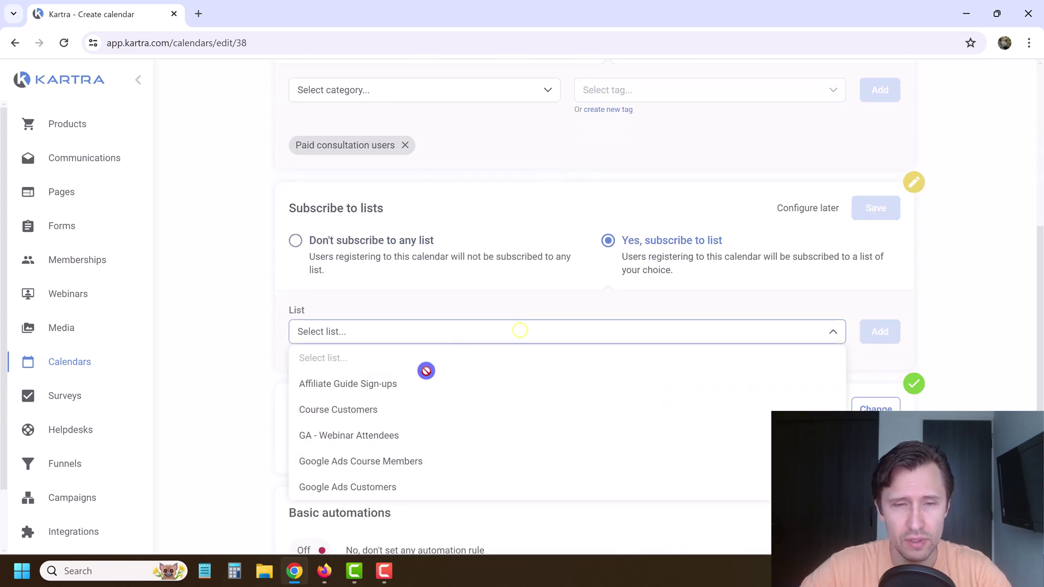
pyautogui.scroll(-1, 377, 513)
pyautogui.scroll(-1, 392, 406)
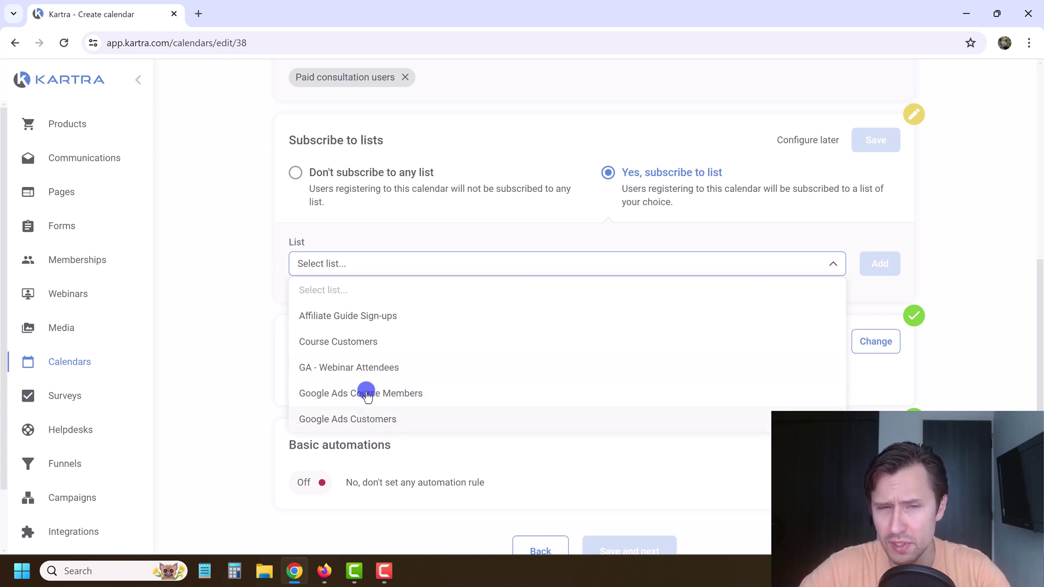
pyautogui.click(414, 225)
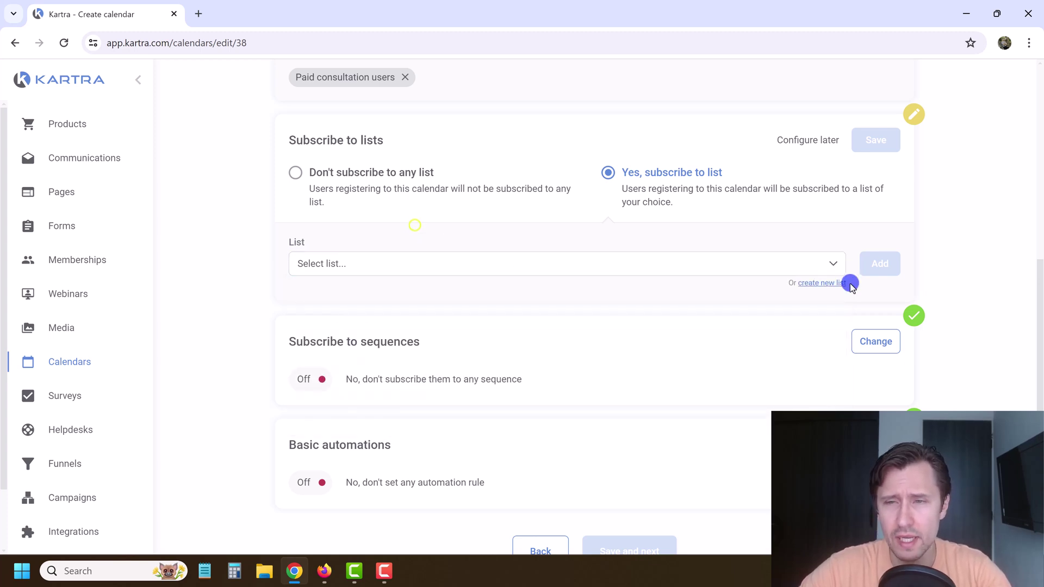
# Step: Create a list named "Paid Consultation Users" described as "If you signed up for a paid consultation" and save it as the calendar's subscription list
pyautogui.click(830, 284)
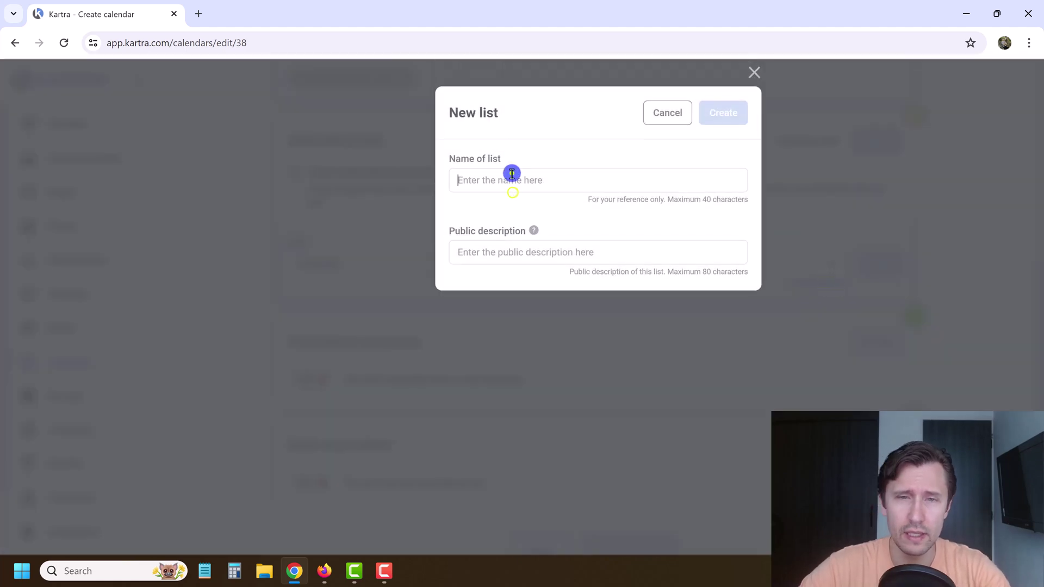
pyautogui.click(511, 174)
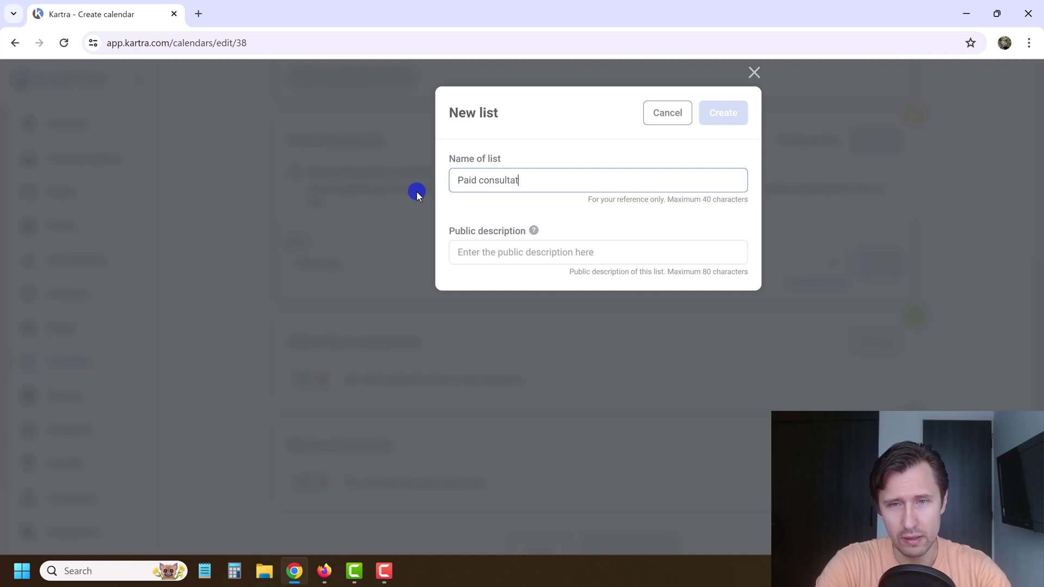
pyautogui.click(525, 247)
pyautogui.write('If you signed up for a paid consultation')
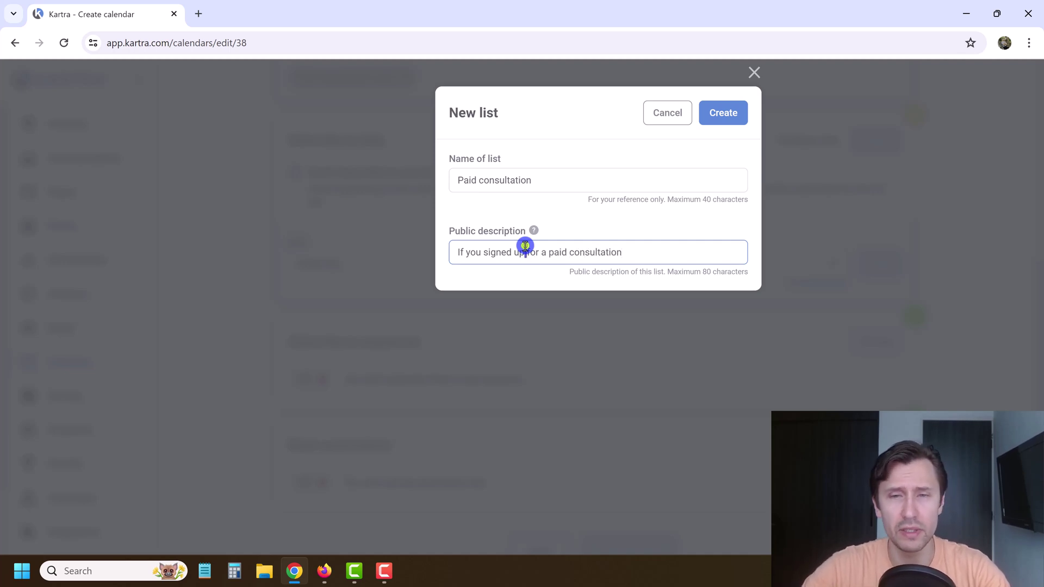
pyautogui.tripleClick(525, 247)
pyautogui.moveTo(541, 185); pyautogui.dragTo(454, 181)
pyautogui.click(498, 182)
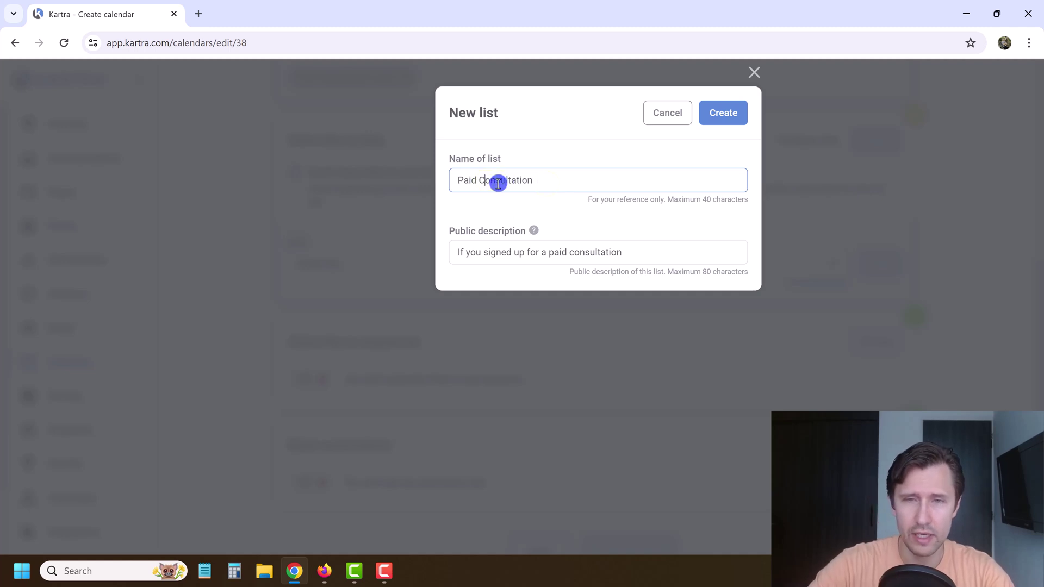
pyautogui.write('Users')
pyautogui.click(747, 114)
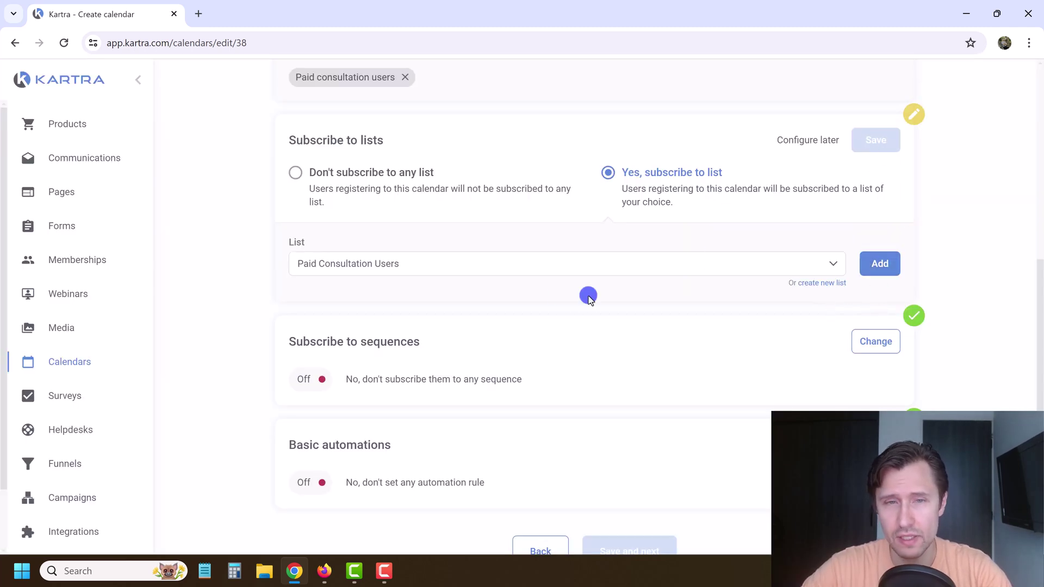
pyautogui.click(884, 263)
pyautogui.click(871, 140)
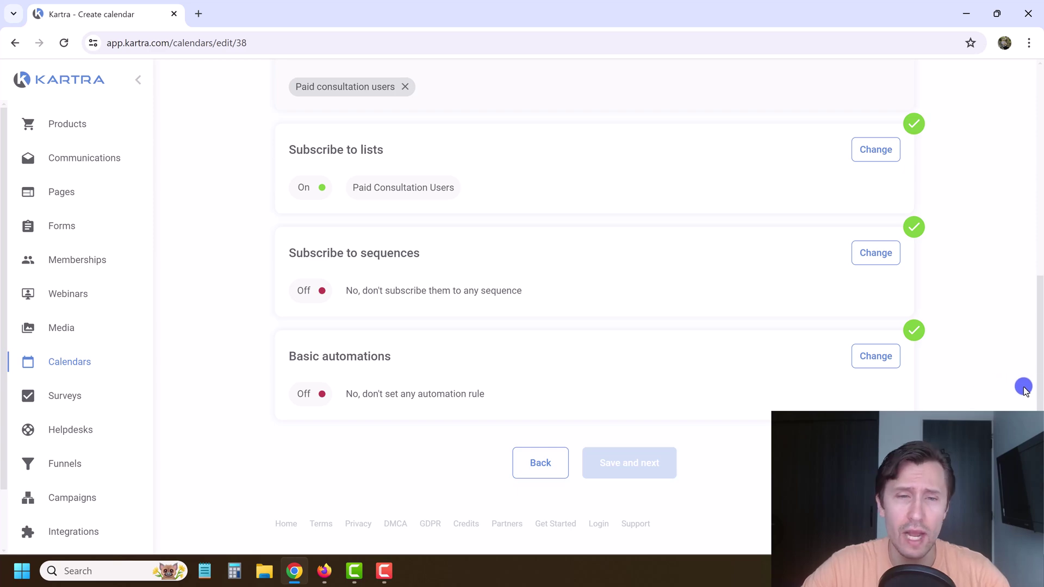
# Step: Save the Assign tags settings and continue from Basic automations to the Finish stage
pyautogui.scroll(4, 873, 217)
pyautogui.click(874, 124)
pyautogui.scroll(2, 645, 315)
pyautogui.scroll(-4, 643, 328)
pyautogui.click(604, 459)
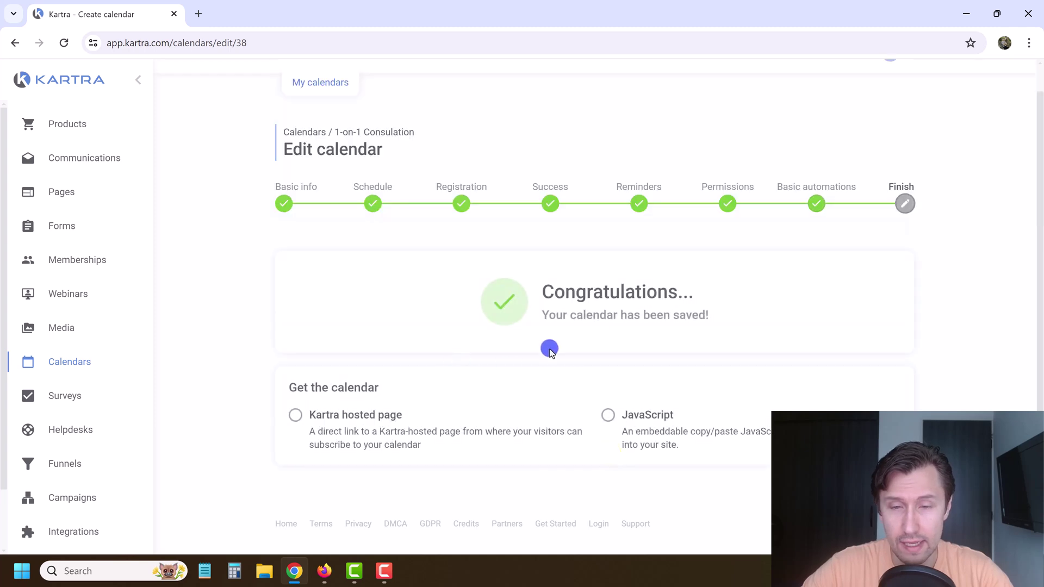
# Step: Check the JavaScript embed code for the calendar and switch to the Kartra hosted page option
pyautogui.click(648, 422)
pyautogui.scroll(-2, 571, 434)
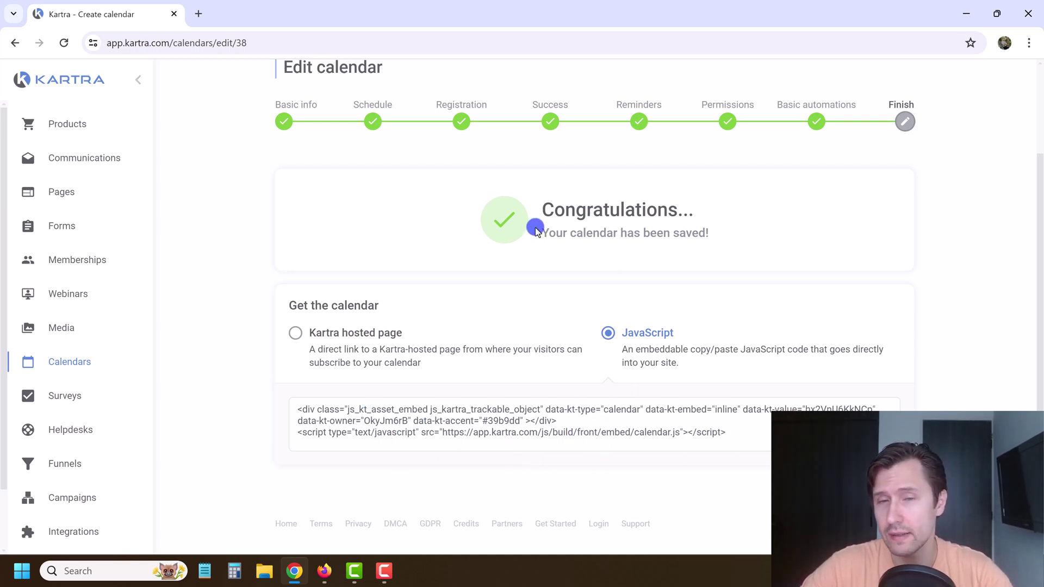
pyautogui.click(336, 333)
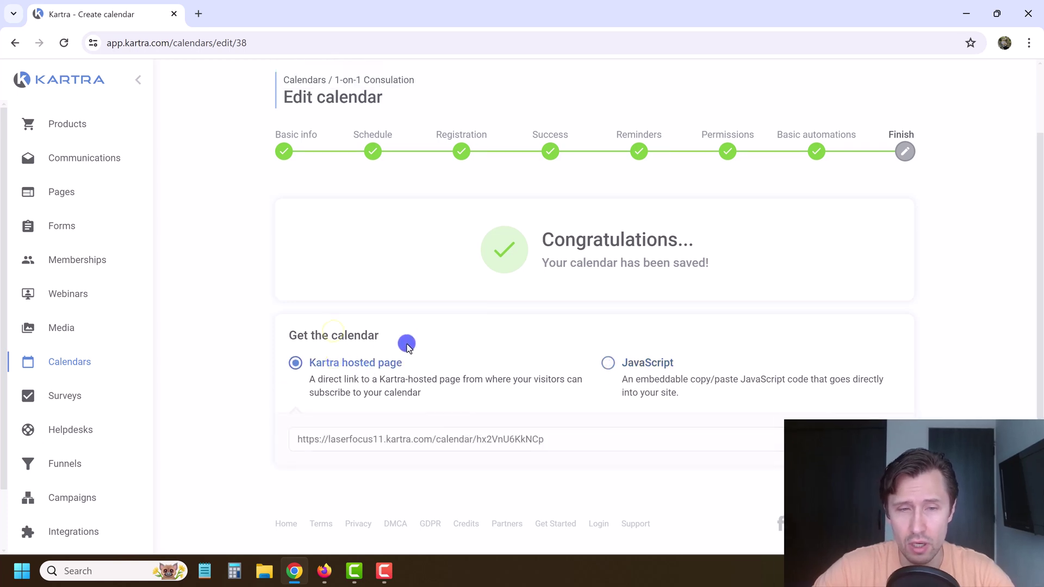
pyautogui.click(897, 439)
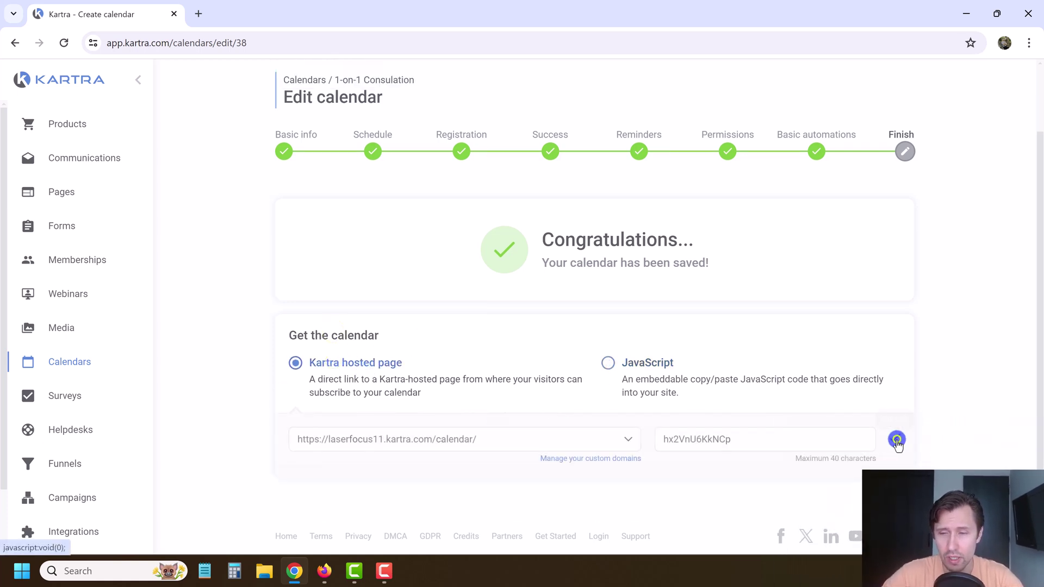
pyautogui.click(487, 439)
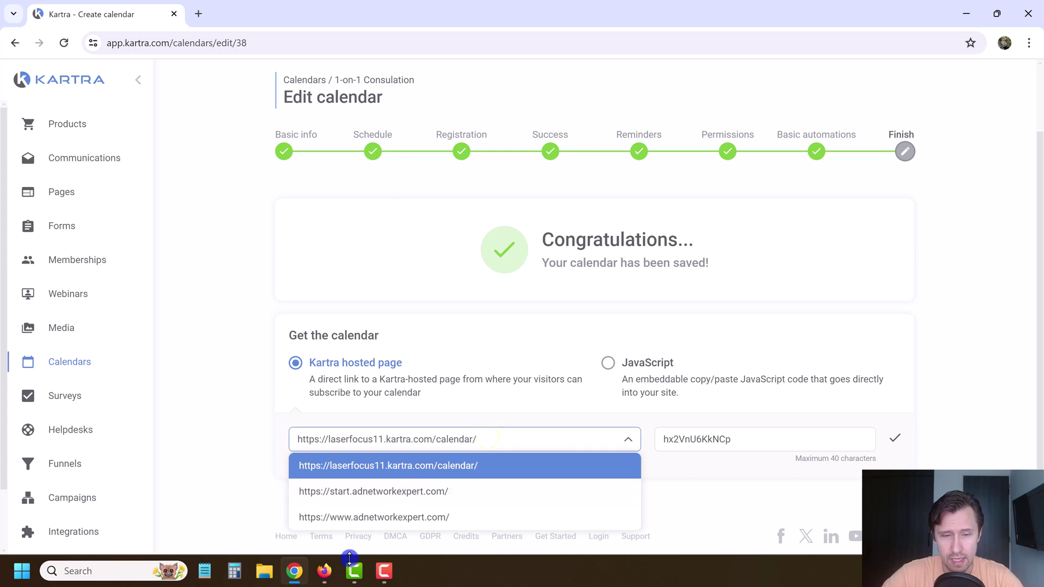
pyautogui.click(410, 517)
pyautogui.doubleClick(697, 438)
pyautogui.write('calendar')
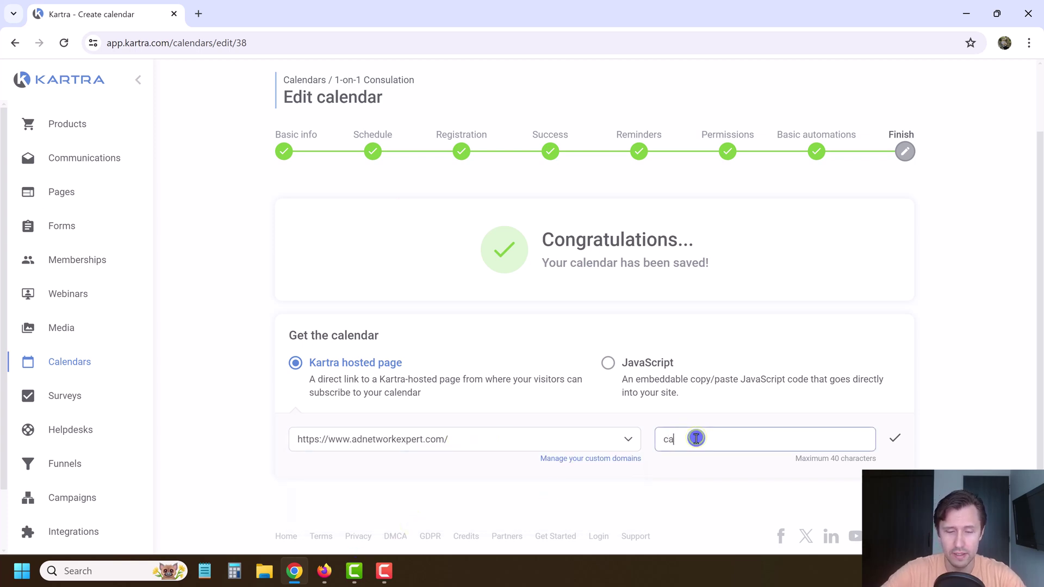
pyautogui.click(890, 440)
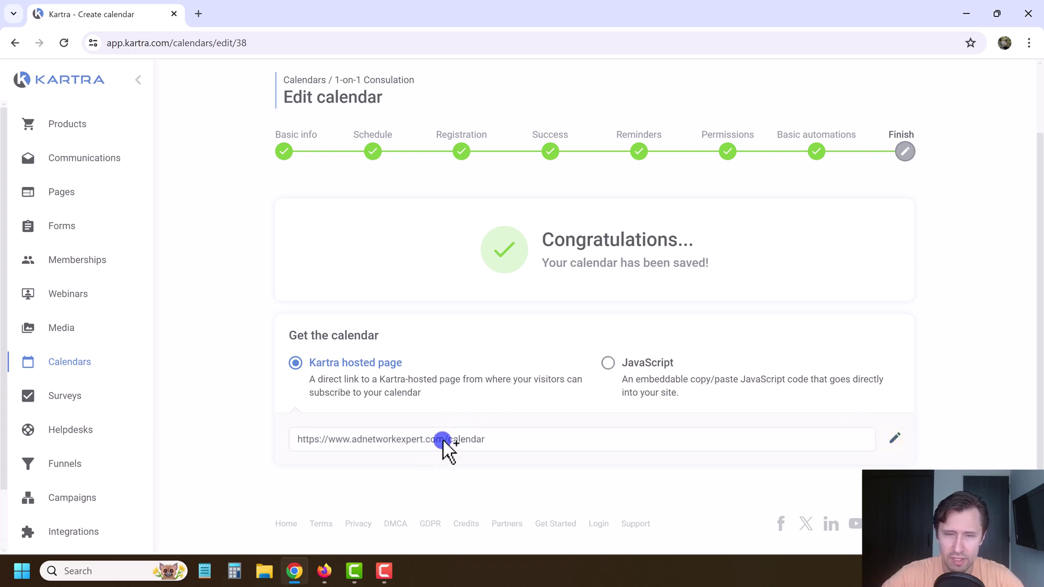
# Step: Open adnetworkexpert.com/calendar in a new browser tab and examine the booking page's available dates and times
pyautogui.doubleClick(453, 441)
pyautogui.tripleClick(454, 439)
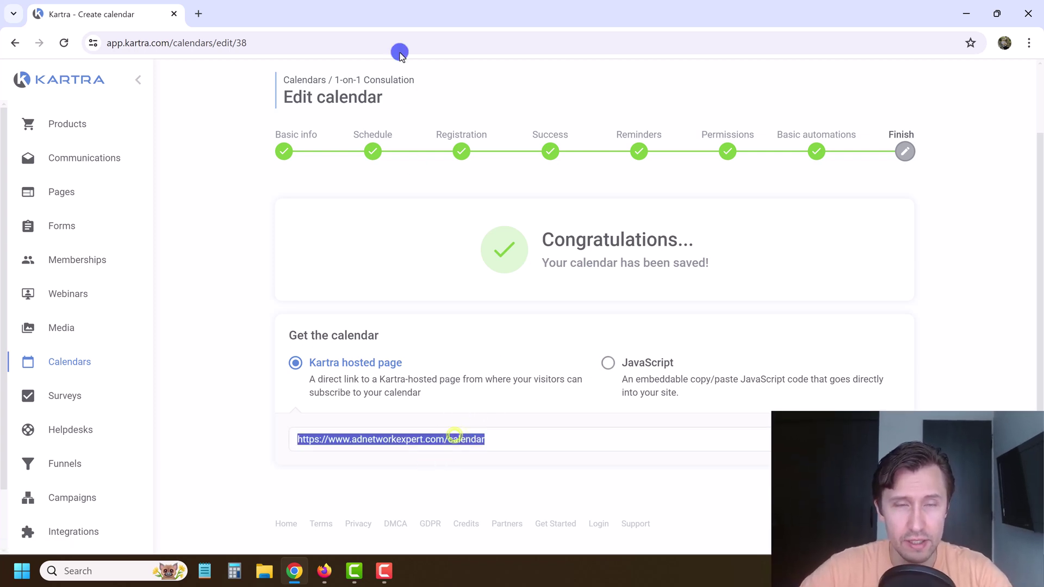
pyautogui.write('adnetworkexpert.com/calendar')
pyautogui.press('Return')
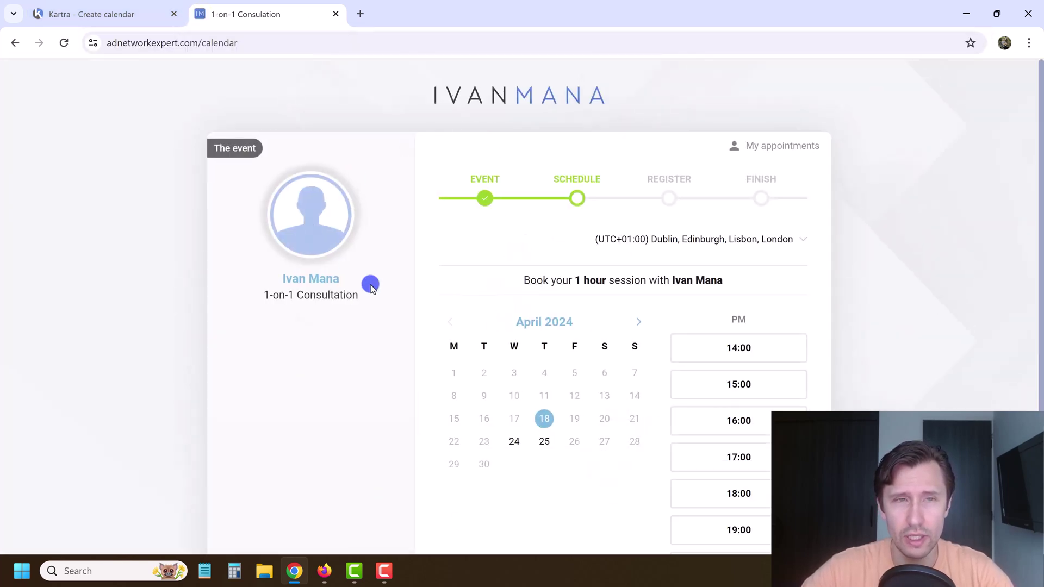
pyautogui.scroll(-3, 546, 348)
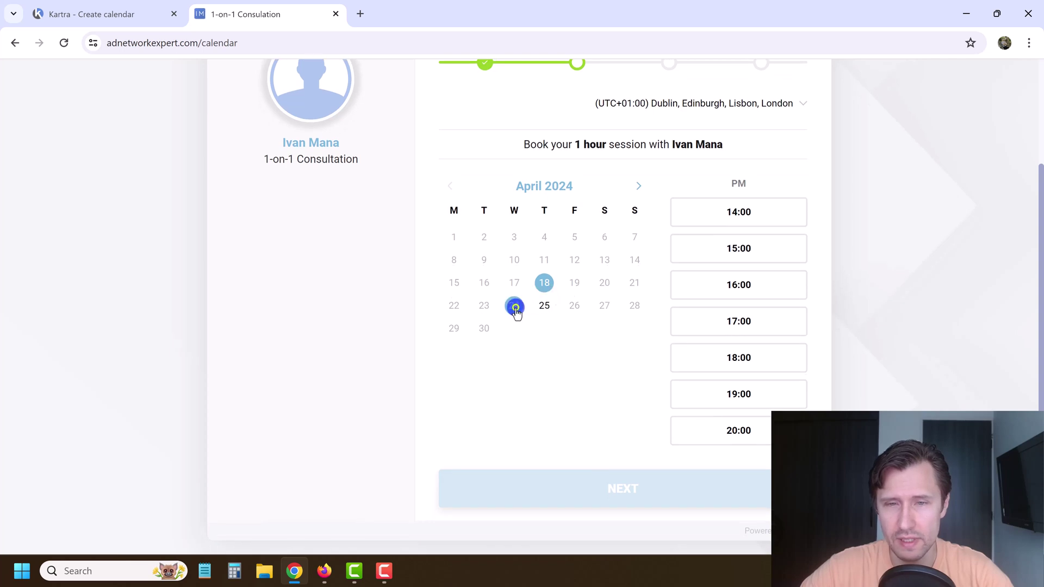
# Step: Choose the 15:00 slot on 25 April 2024 on the booking page and continue to registration
pyautogui.click(515, 306)
pyautogui.click(545, 364)
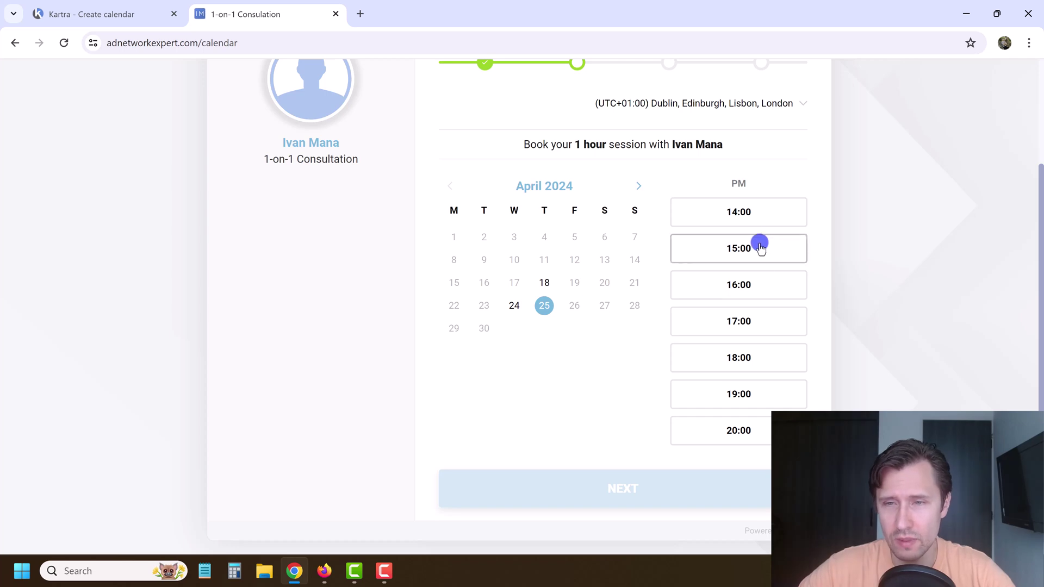
pyautogui.click(767, 251)
pyautogui.click(627, 486)
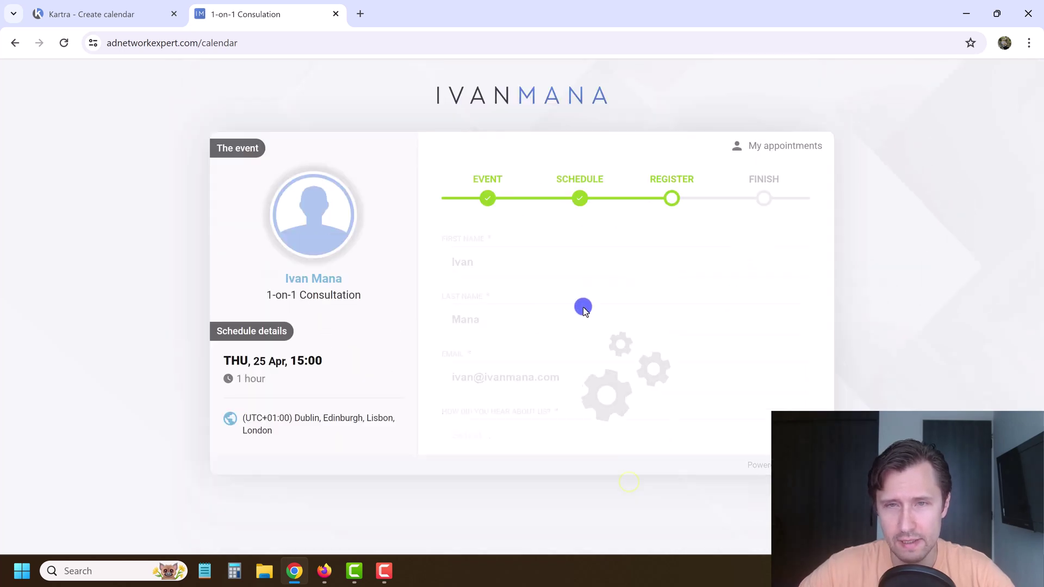
# Step: Answer the "How did you hear about us?" question with Social Media and submit the booking
pyautogui.click(528, 424)
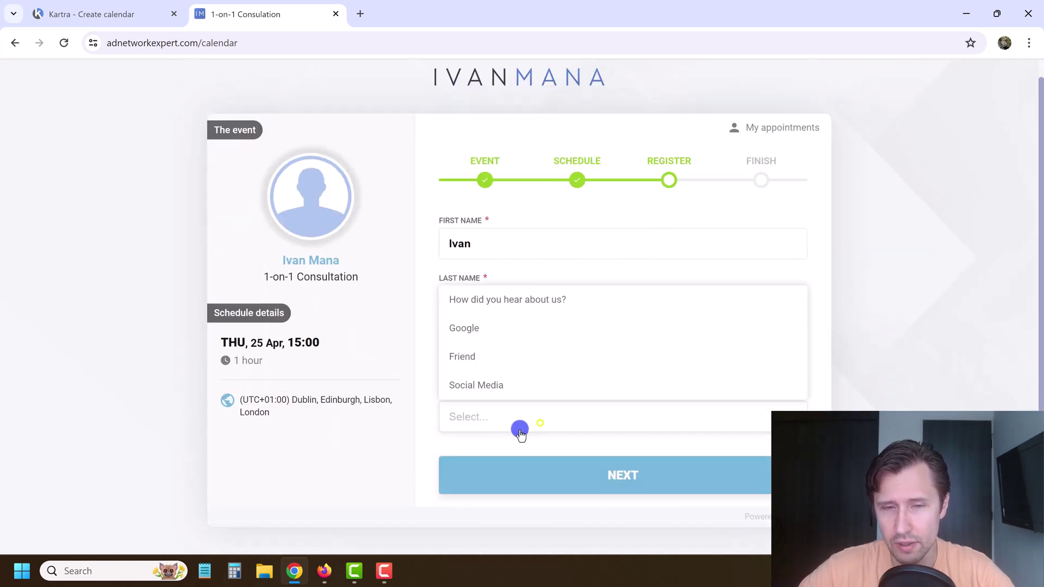
pyautogui.click(490, 387)
pyautogui.click(642, 459)
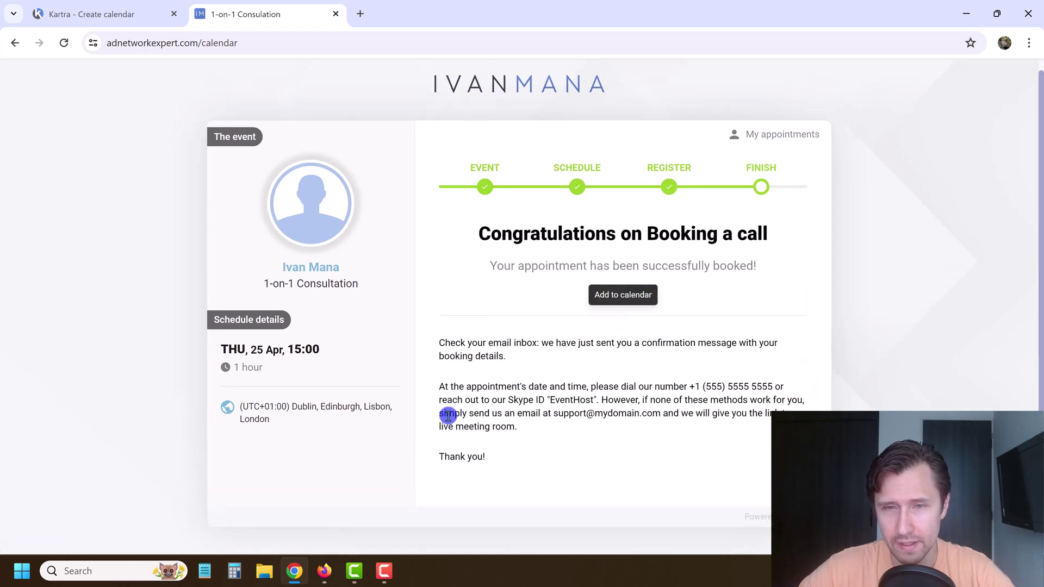
# Step: Go back to Kartra, open the helpdesk-sourced lead under Communications and check its tags and list subscriptions
pyautogui.click(107, 14)
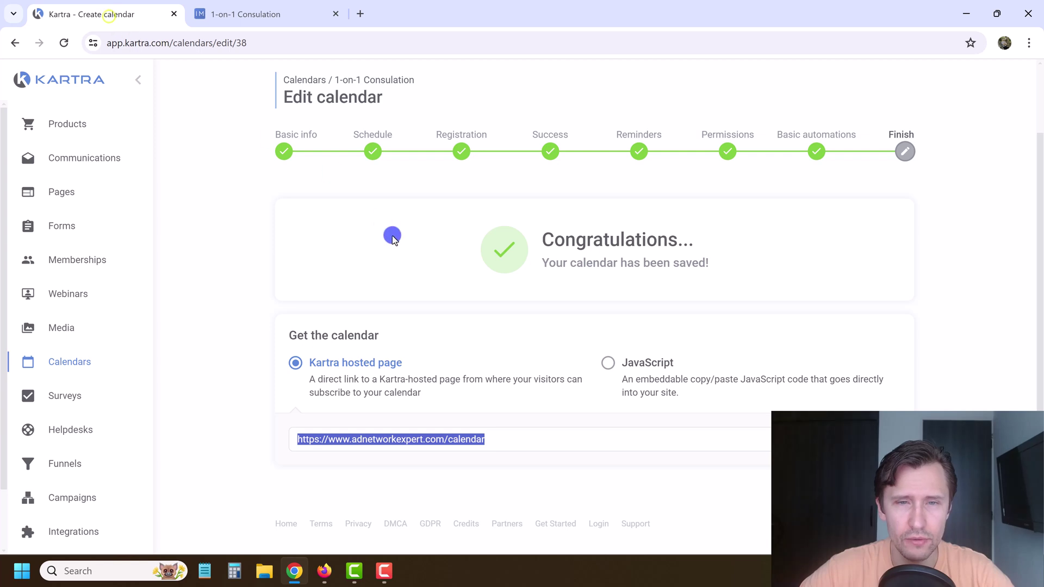
pyautogui.click(100, 160)
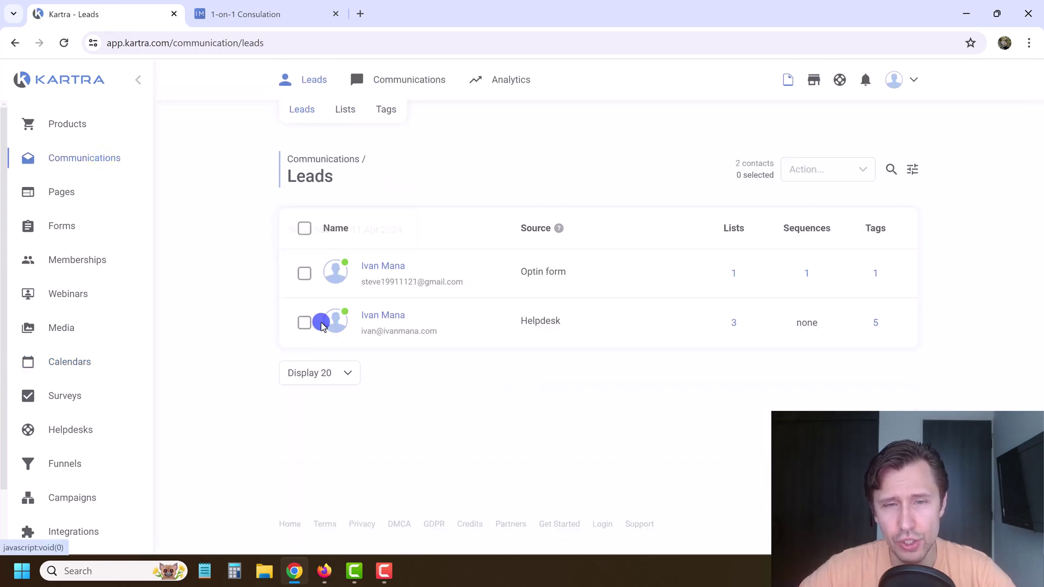
pyautogui.click(379, 316)
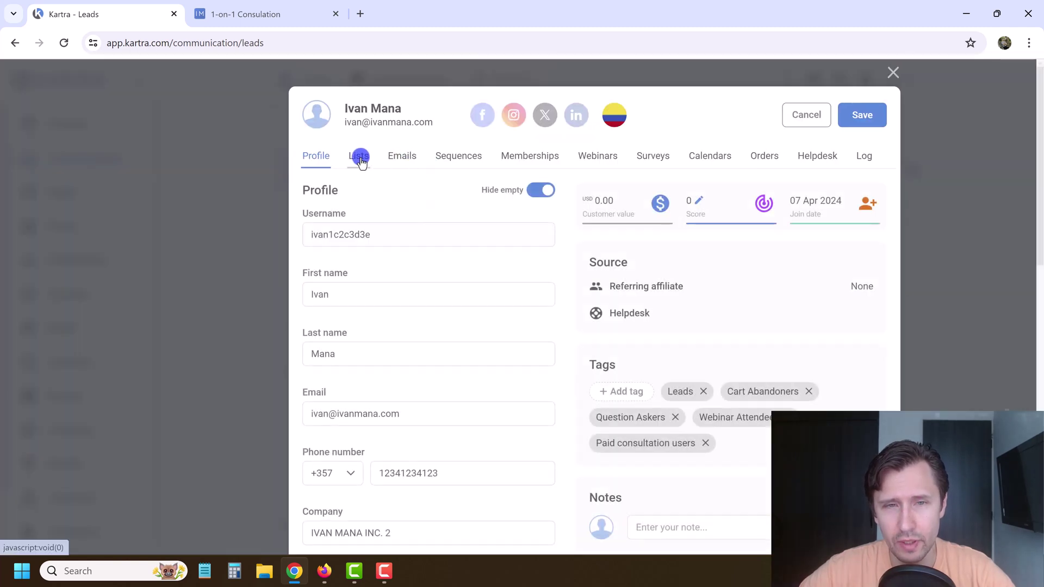
pyautogui.click(361, 157)
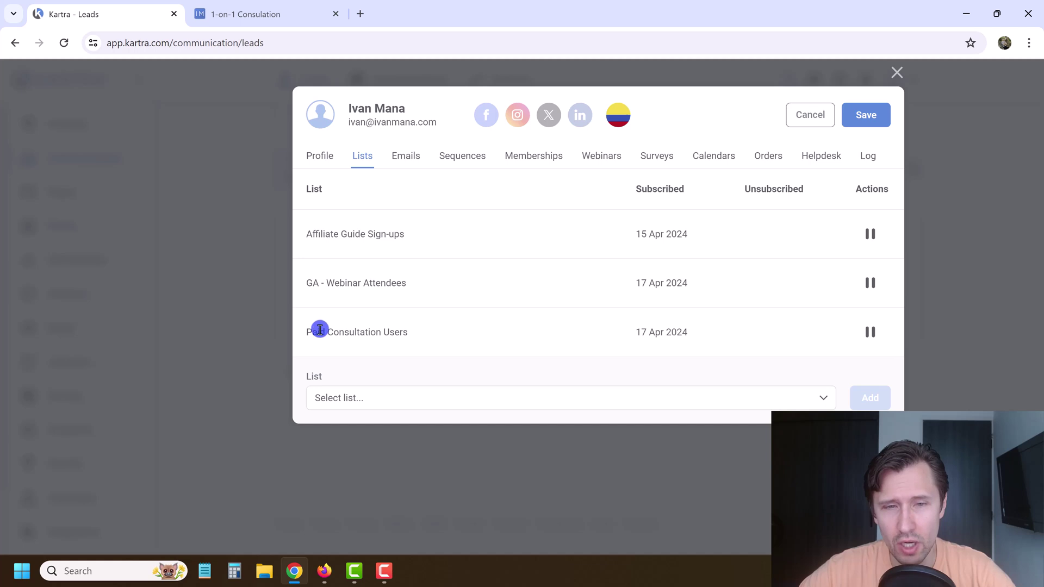
pyautogui.moveTo(355, 329); pyautogui.dragTo(412, 331)
pyautogui.click(356, 331)
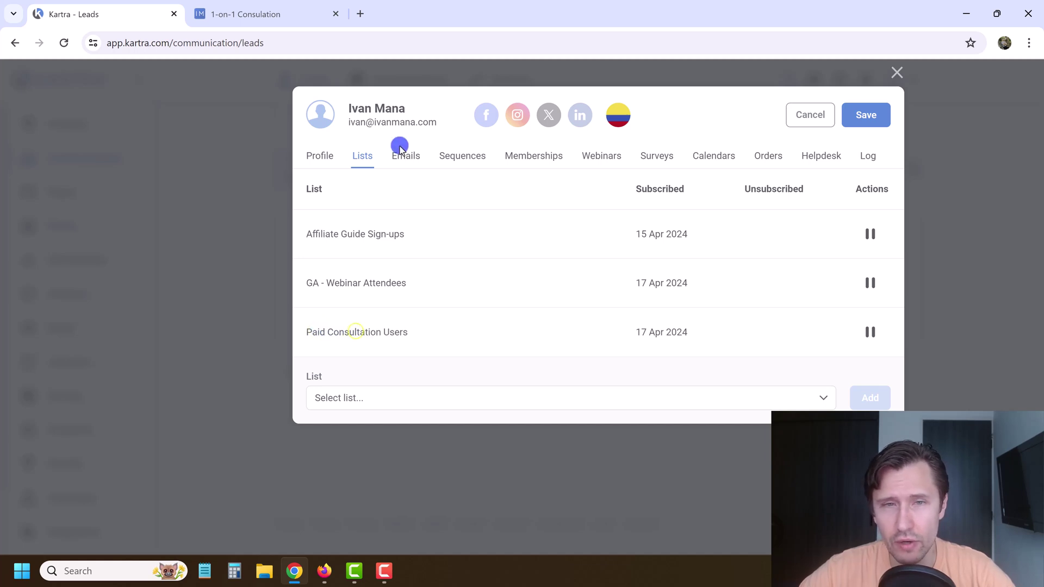
pyautogui.click(324, 156)
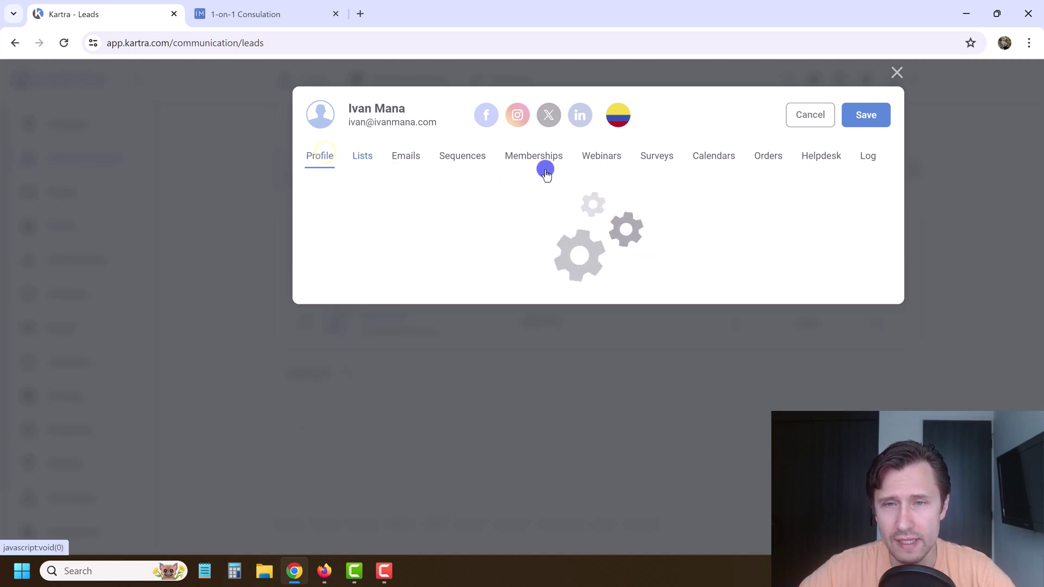
pyautogui.click(896, 72)
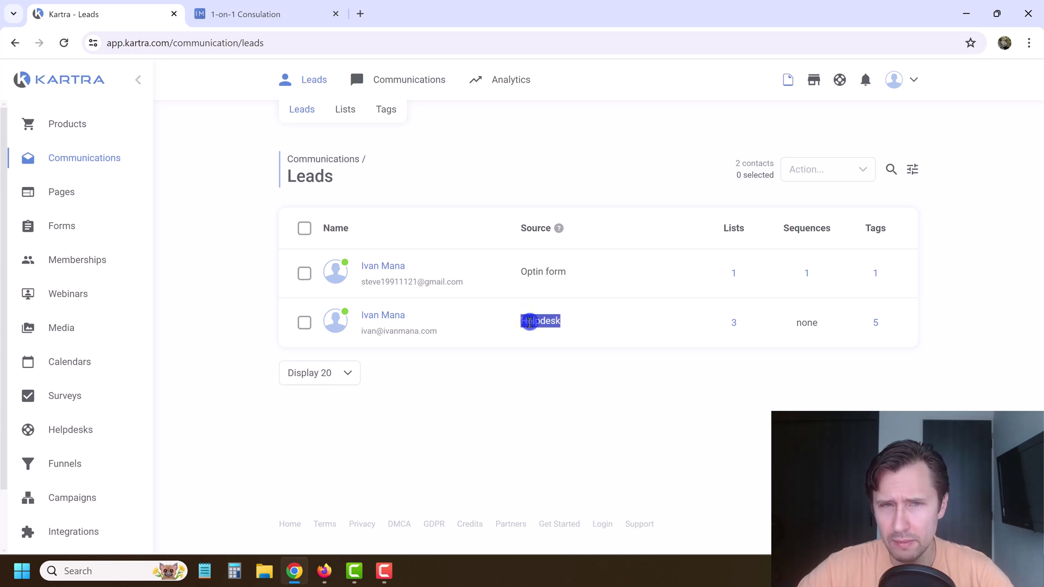
pyautogui.click(228, 367)
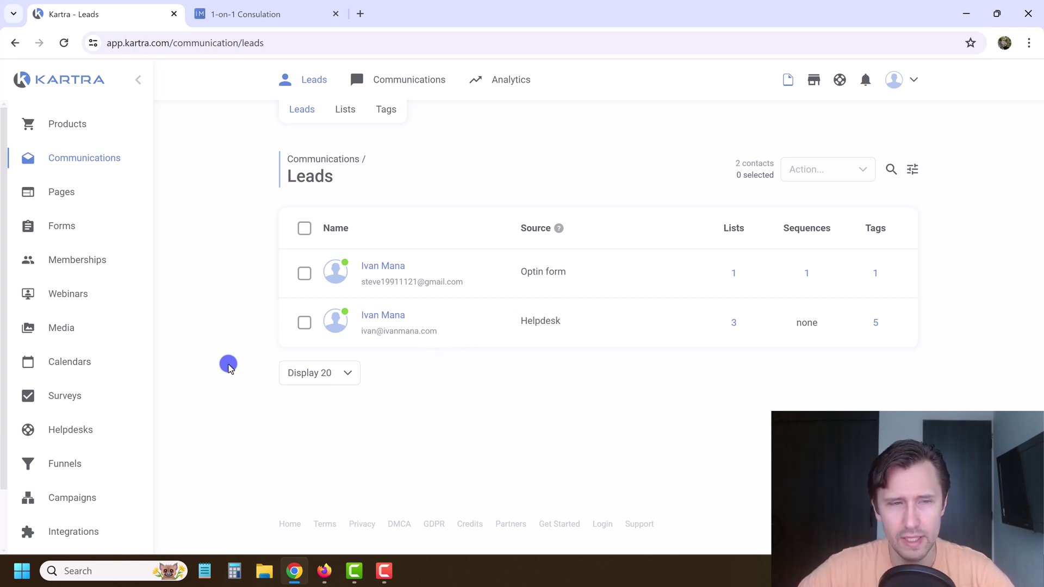
# Step: Open the Agenda calendar for the week of 22–28 April 2024 and view the Thursday 25 appointment's details
pyautogui.click(100, 363)
pyautogui.moveTo(409, 79)
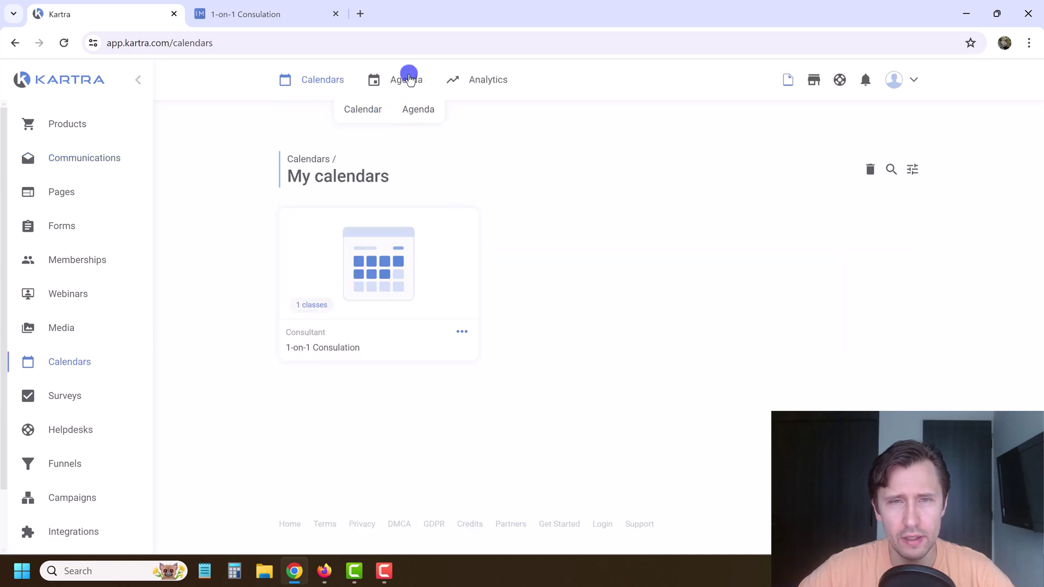
pyautogui.click(369, 109)
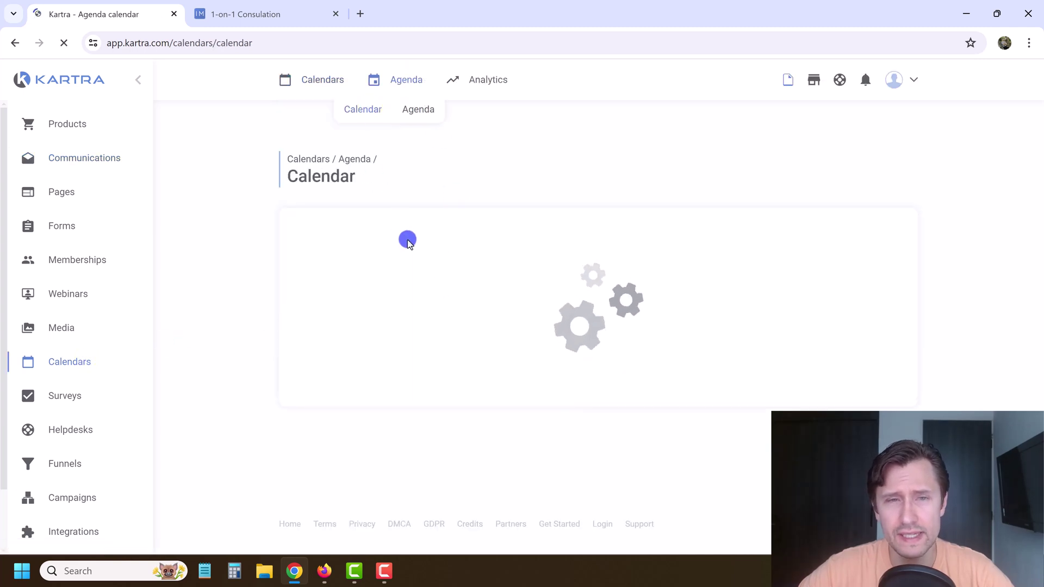
pyautogui.scroll(-5, 228, 280)
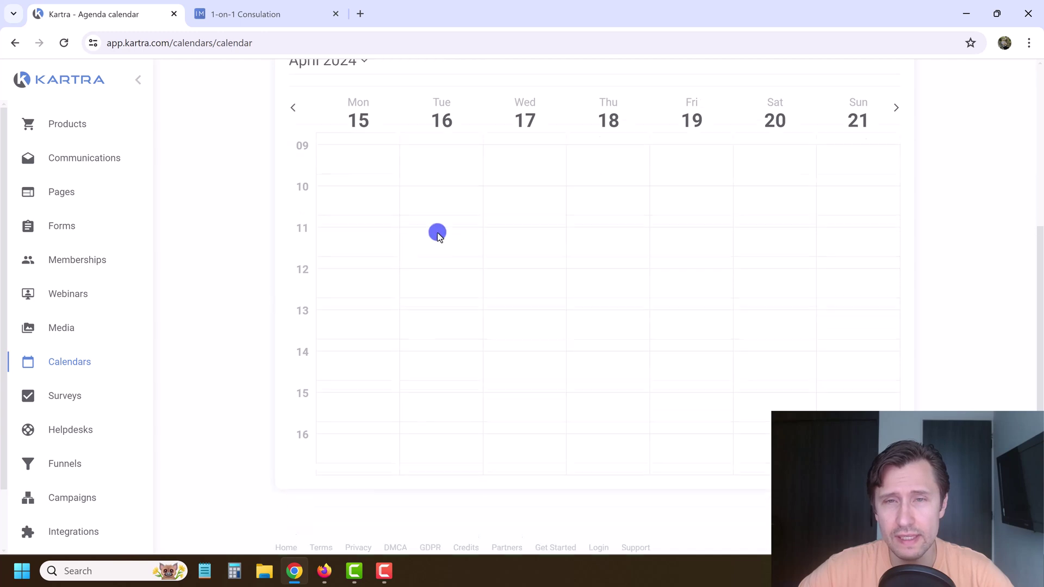
pyautogui.scroll(5, 435, 233)
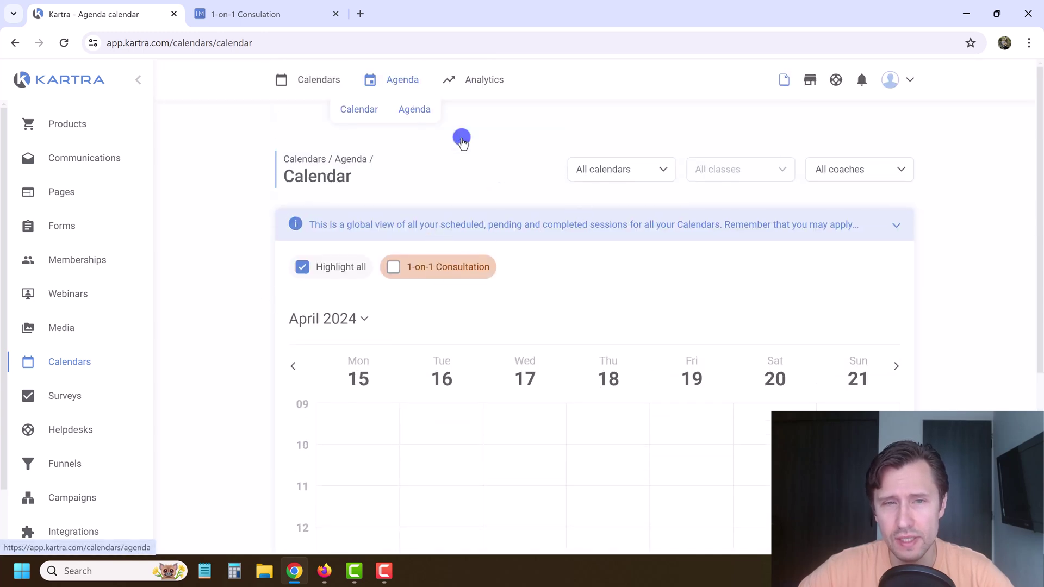
pyautogui.scroll(-1, 906, 367)
pyautogui.click(894, 363)
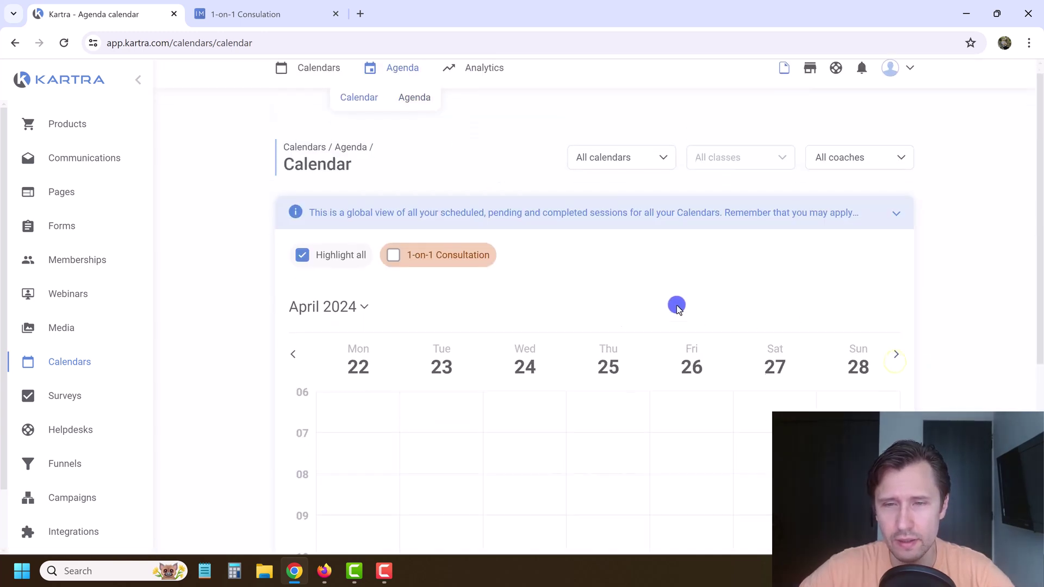
pyautogui.scroll(-3, 598, 380)
pyautogui.click(583, 449)
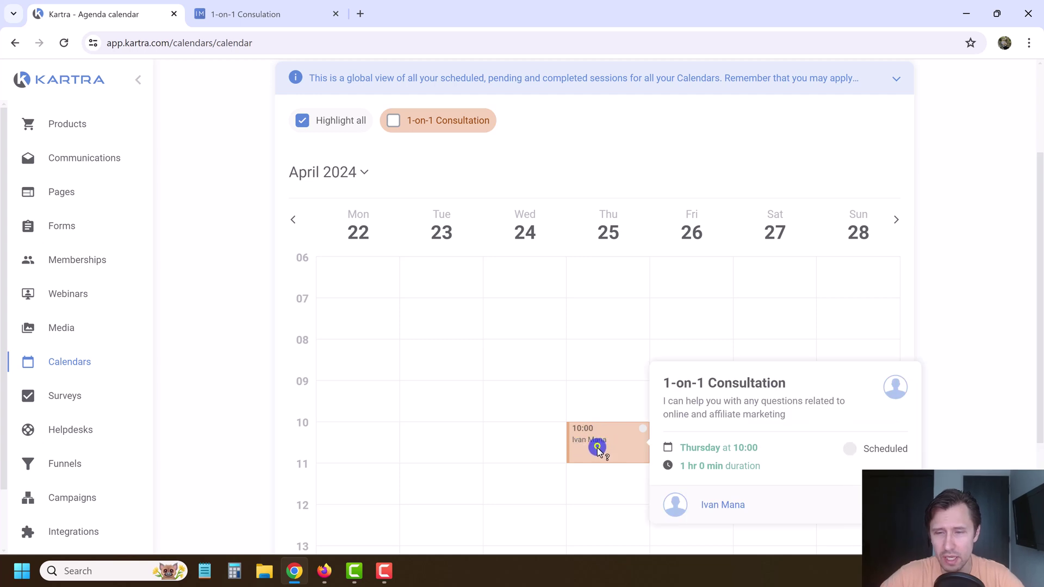
# Step: Read the global view notice above the agenda and recheck the attendee details of the 1-on-1 Consultation session
pyautogui.scroll(3, 430, 154)
pyautogui.moveTo(431, 210); pyautogui.dragTo(620, 205)
pyautogui.click(609, 208)
pyautogui.scroll(-4, 638, 305)
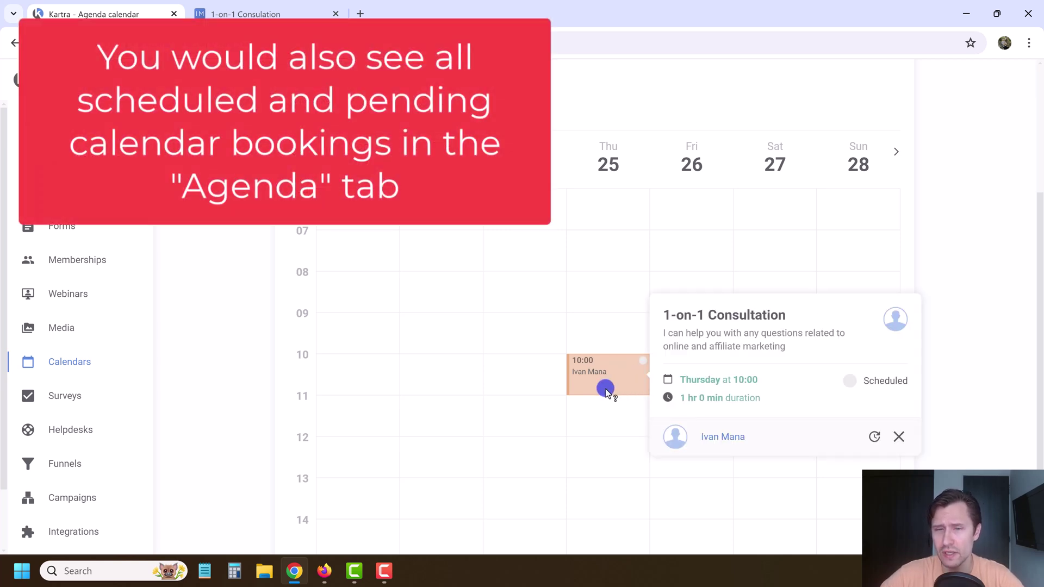
pyautogui.rightClick(699, 428)
pyautogui.click(676, 445)
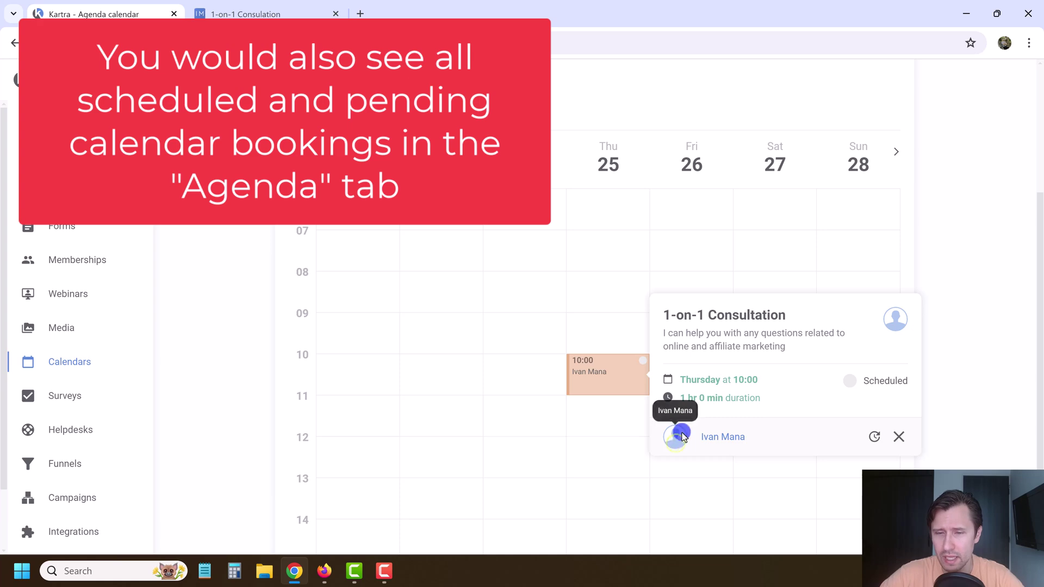
# Step: Open the account's Profile page in a new browser tab
pyautogui.scroll(4, 816, 87)
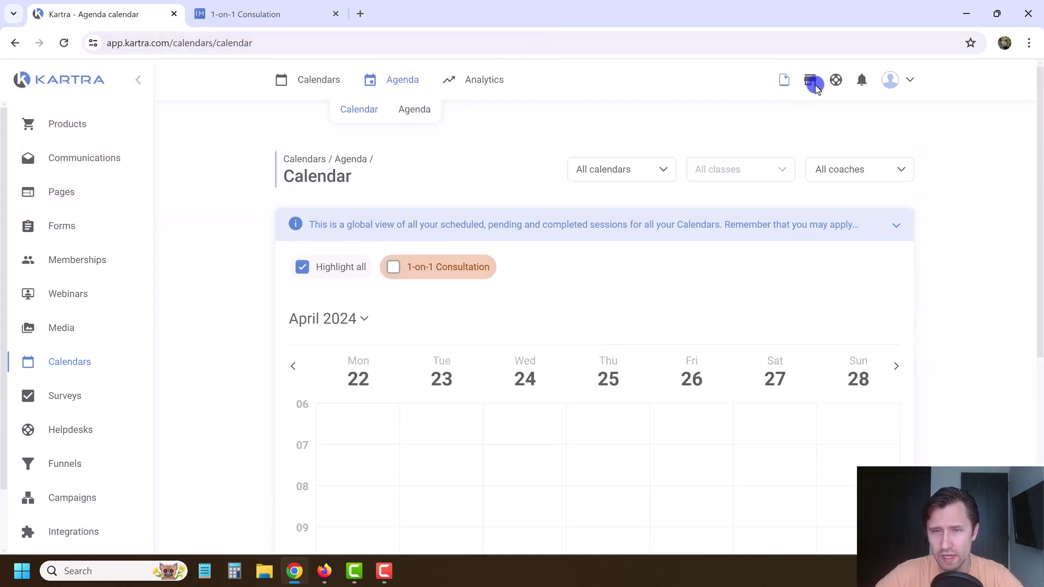
pyautogui.click(908, 79)
pyautogui.rightClick(837, 131)
pyautogui.click(859, 138)
pyautogui.click(266, 4)
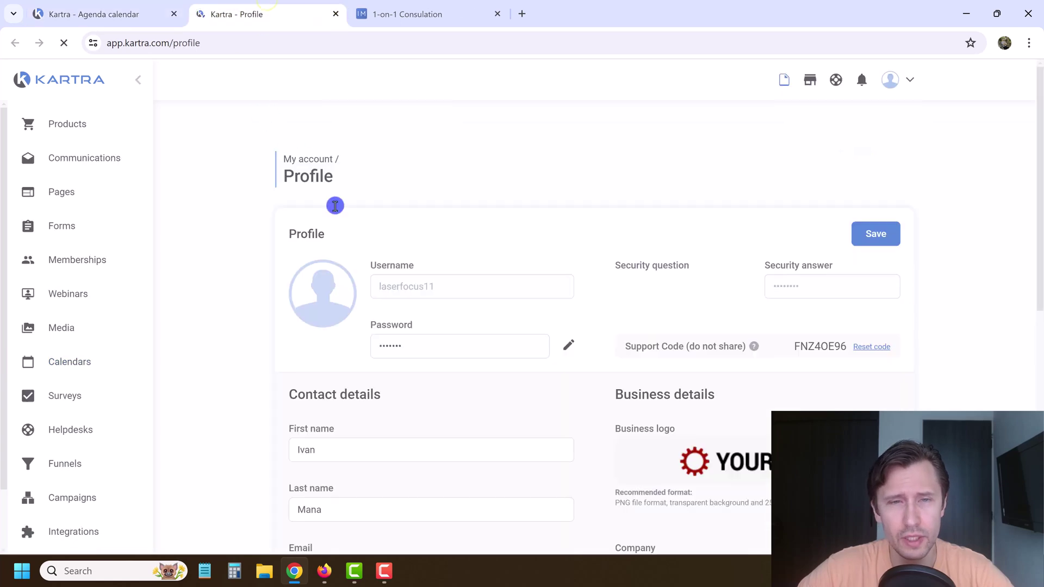
# Step: Replace the profile picture with the IMG_0548_-_Copy photo from the image library
pyautogui.click(321, 292)
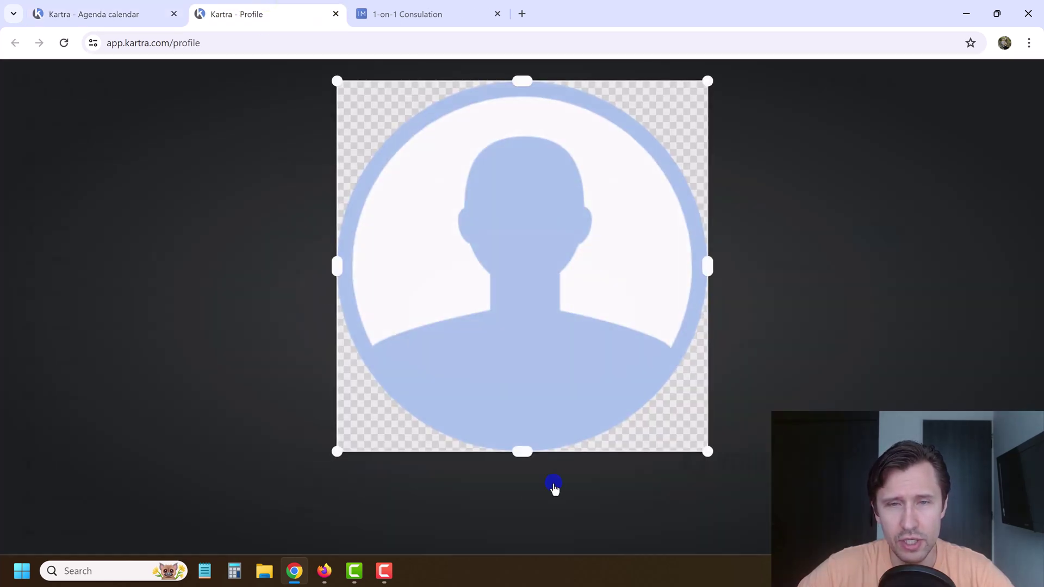
pyautogui.click(466, 482)
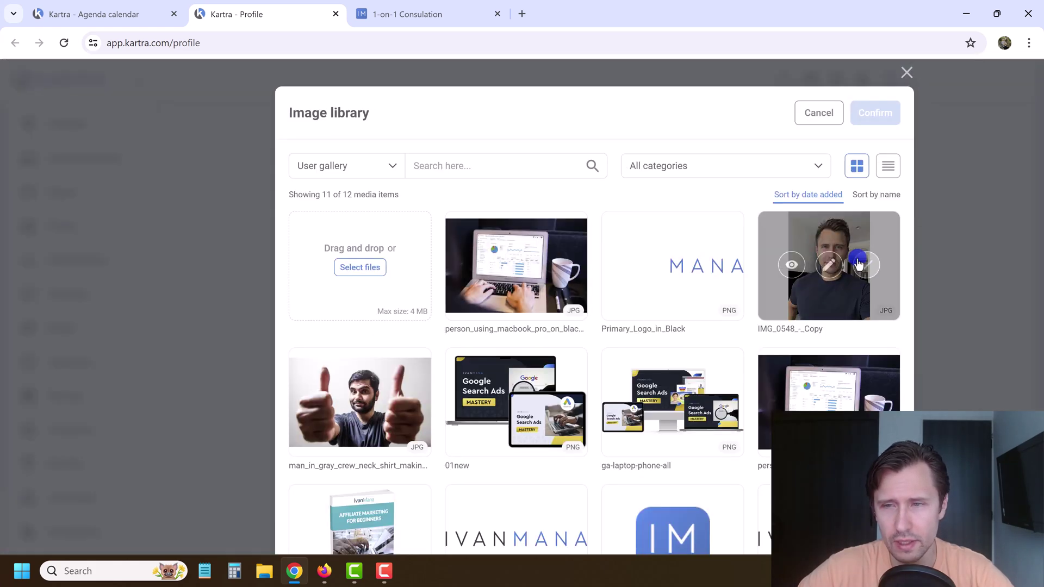
pyautogui.click(866, 265)
pyautogui.click(874, 115)
# Step: Crop the photo to the head and shoulders, save the profile and view the picture on the live booking page
pyautogui.click(877, 233)
pyautogui.moveTo(568, 240); pyautogui.dragTo(566, 194)
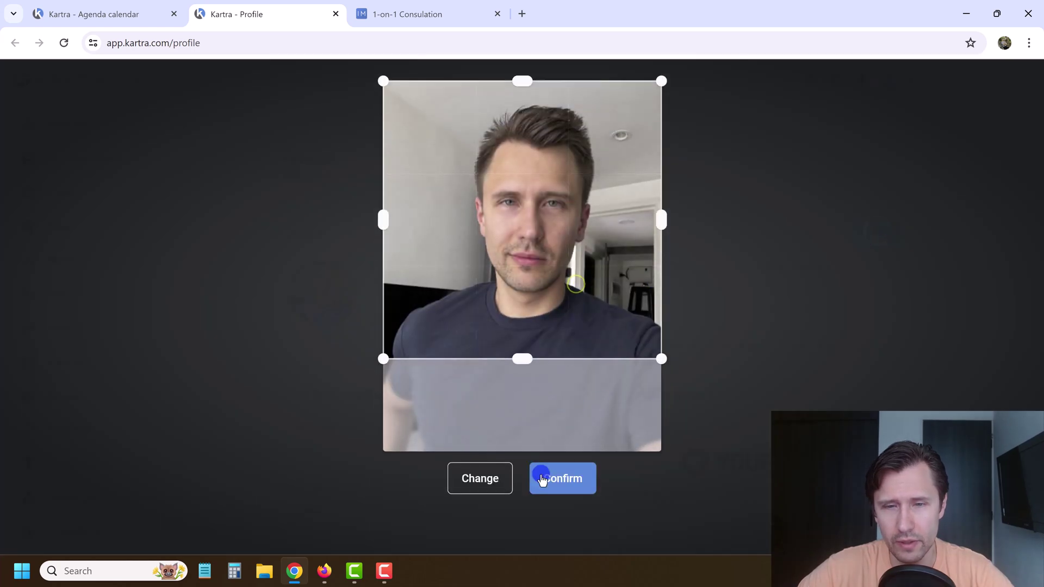
pyautogui.click(570, 481)
pyautogui.click(867, 233)
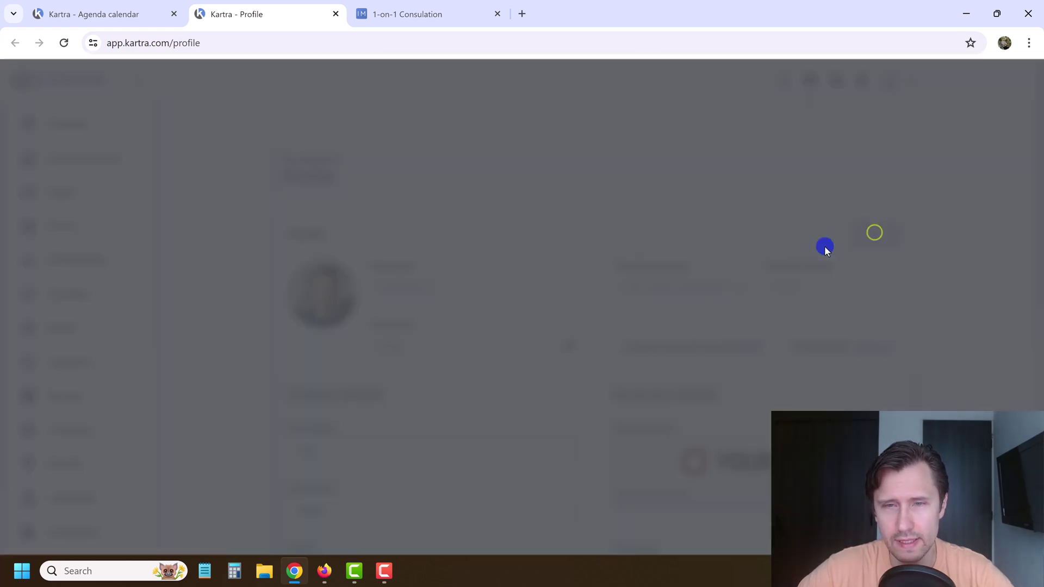
pyautogui.click(526, 229)
pyautogui.click(398, 12)
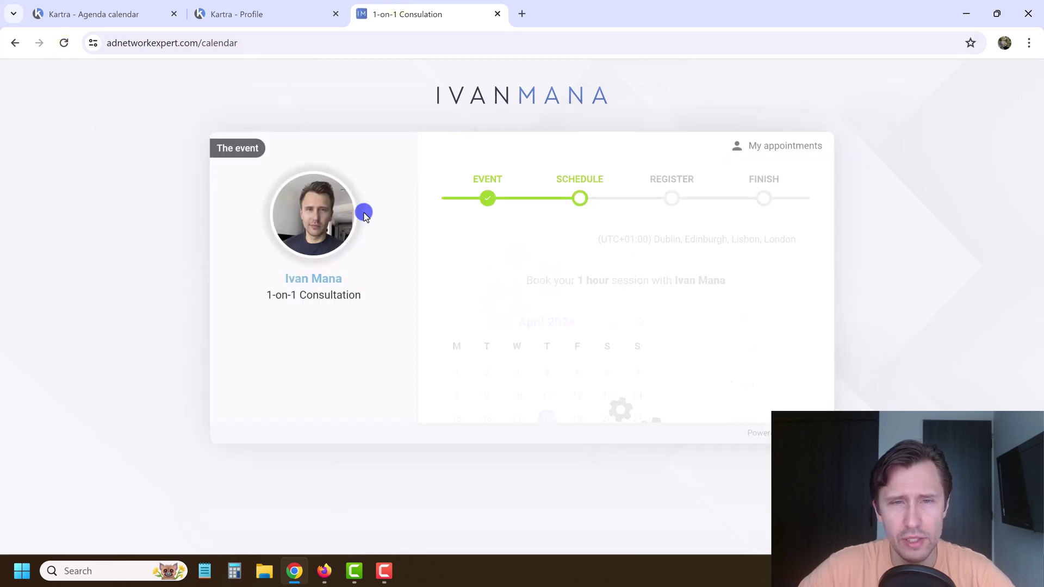
# Step: Return to the agenda's browser tab and open the Google Ads Course Main Sales Page in the page builder
pyautogui.click(88, 4)
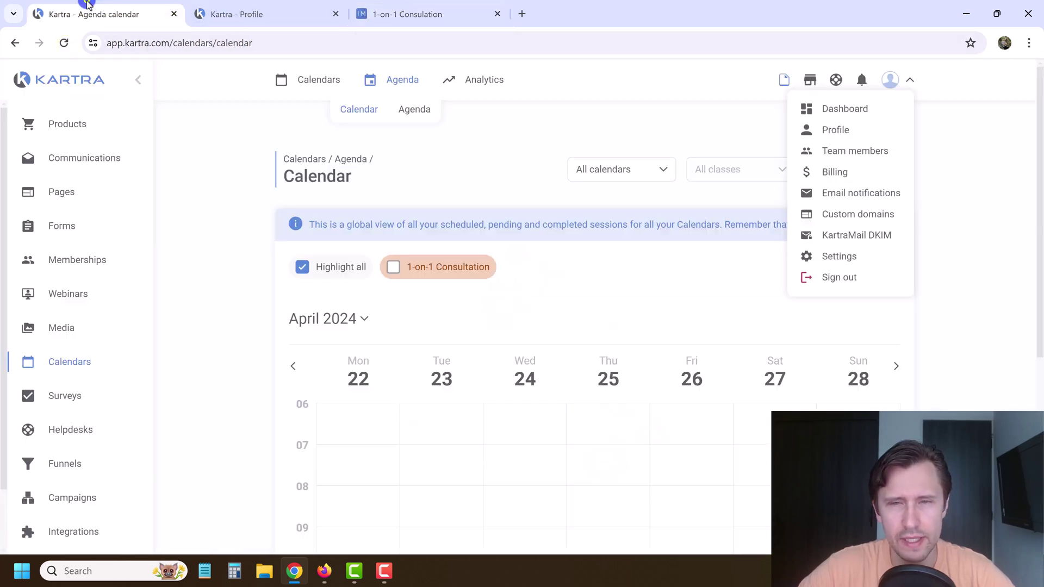
pyautogui.click(63, 194)
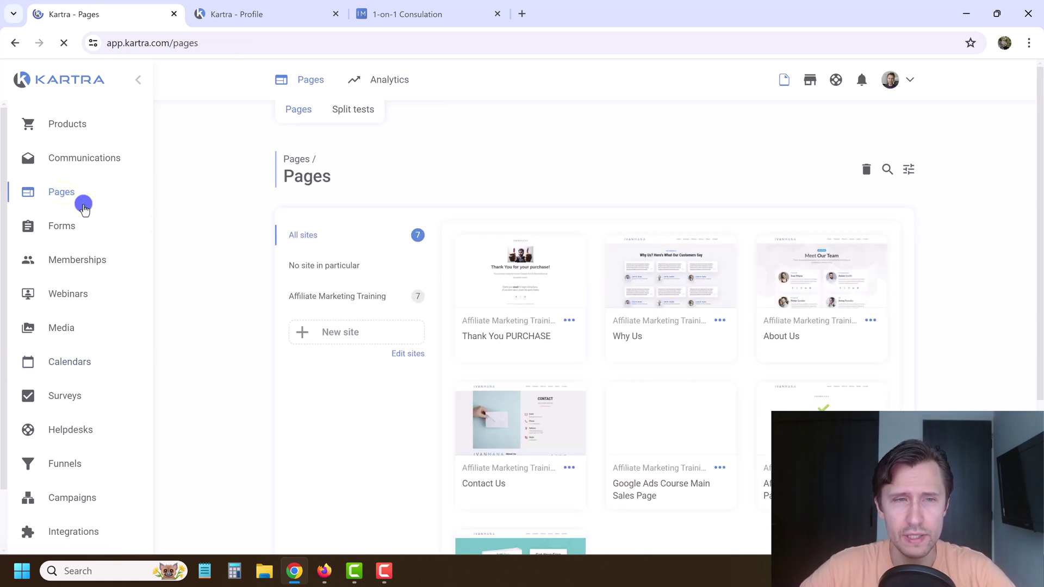
pyautogui.scroll(-3, 714, 345)
pyautogui.click(717, 333)
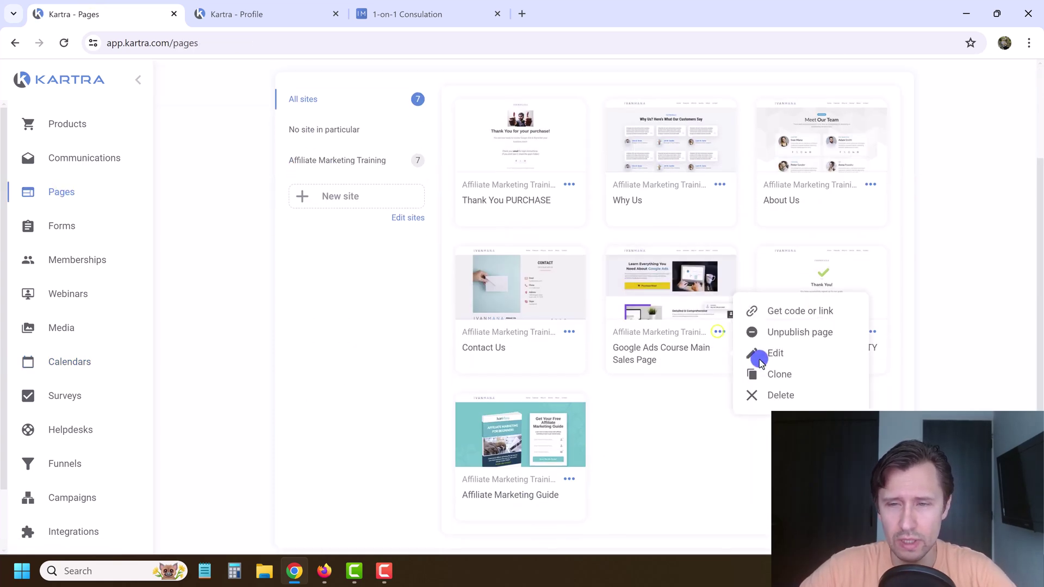
pyautogui.click(764, 358)
pyautogui.click(712, 114)
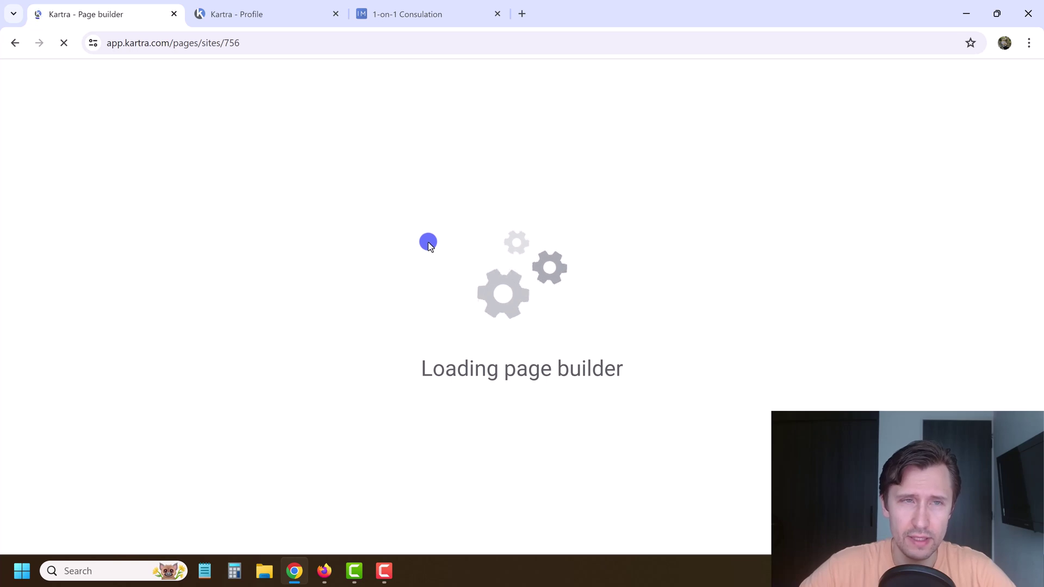
# Step: Duplicate the "Want to learn more? Sign up for our webinar" section on the sales page
pyautogui.scroll(-20, 587, 348)
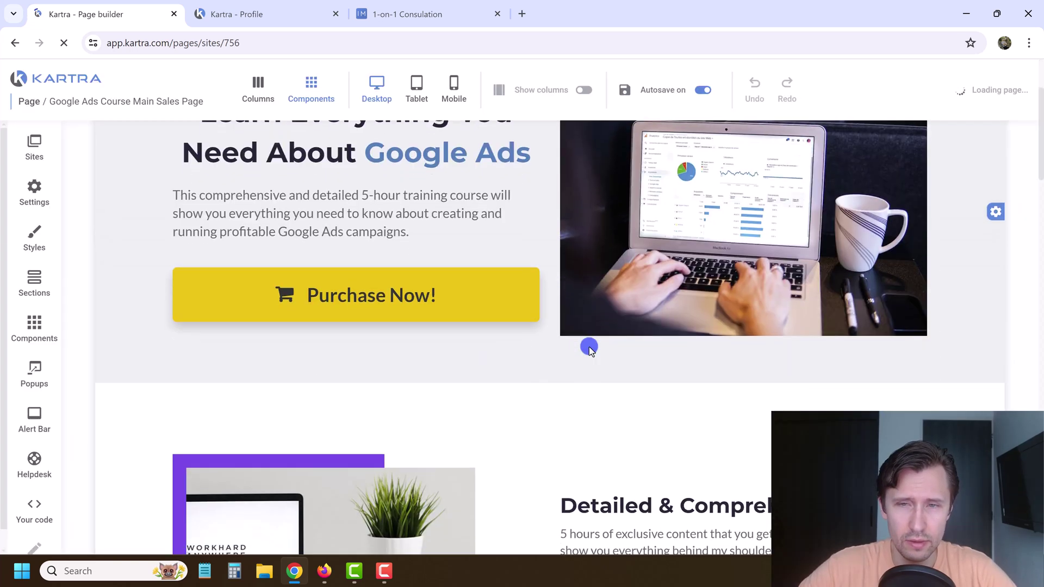
pyautogui.scroll(4, 585, 347)
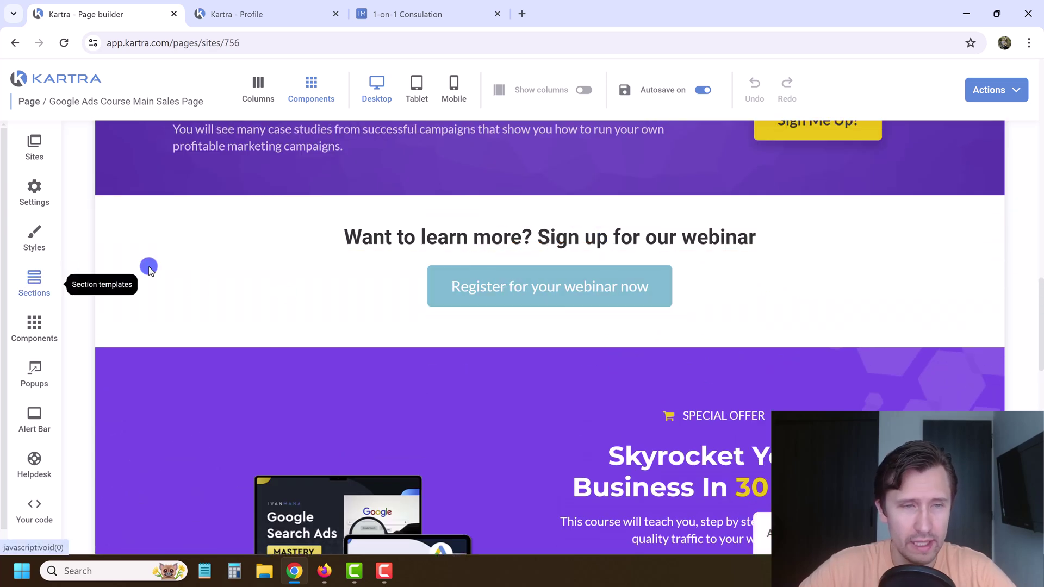
pyautogui.click(987, 279)
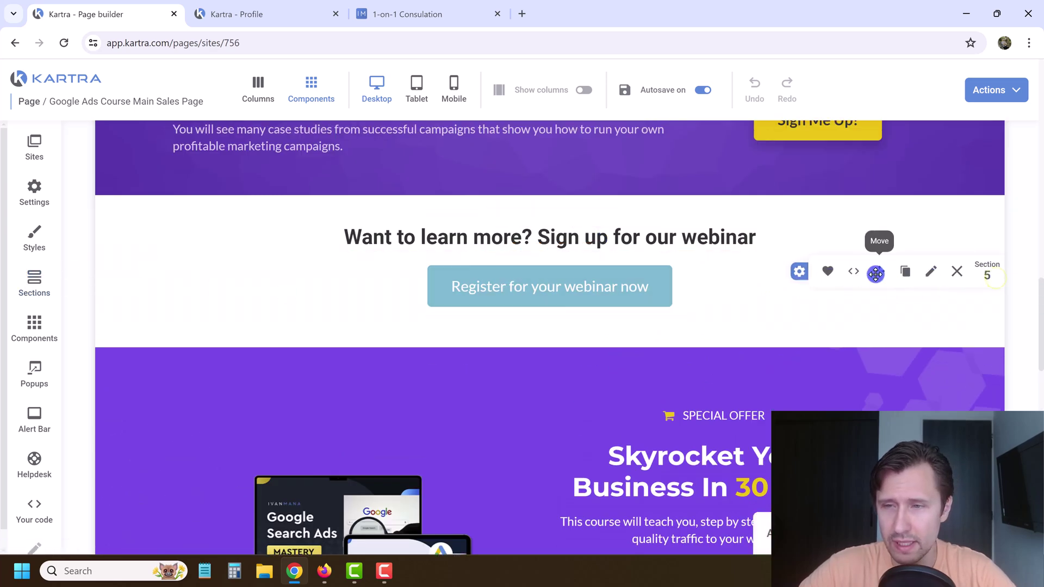
pyautogui.click(904, 272)
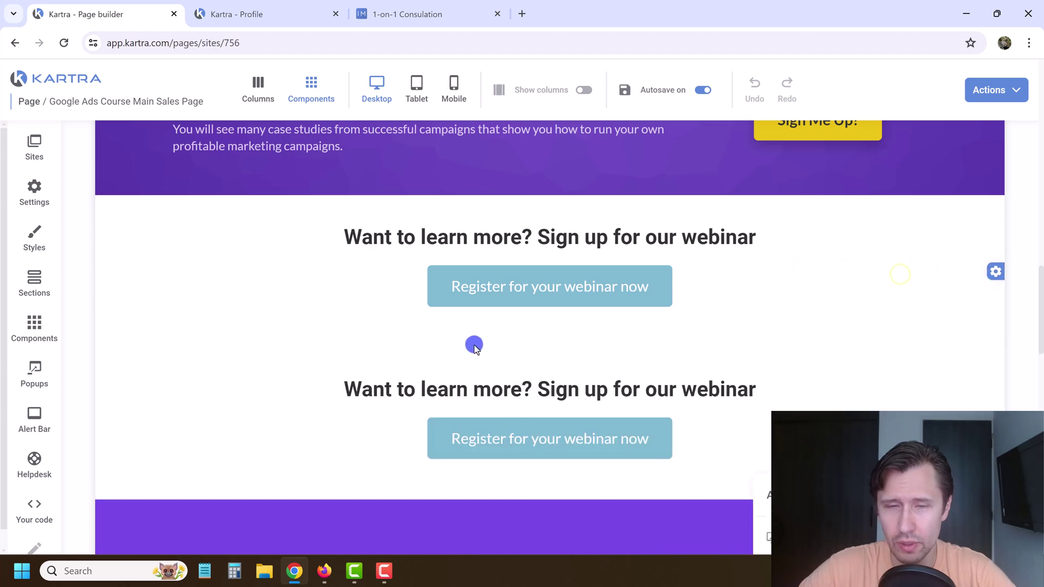
# Step: Replace the duplicated section's heading with "Looking for 1-on-1 consultations? I got you covered"
pyautogui.tripleClick(540, 397)
pyautogui.click(540, 397)
pyautogui.tripleClick(540, 396)
pyautogui.write('Looking for 1-')
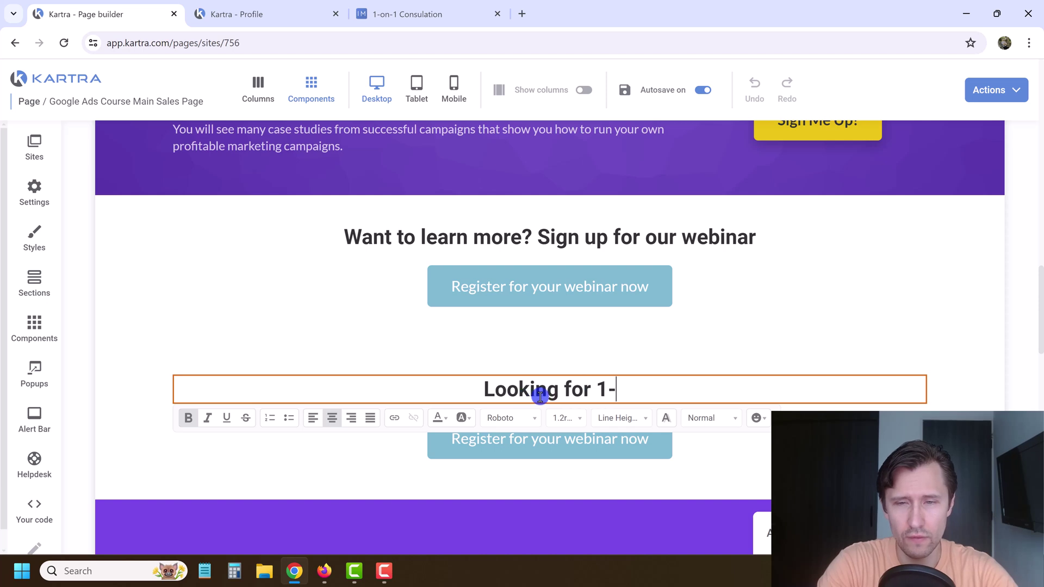
pyautogui.write('on-1 cons')
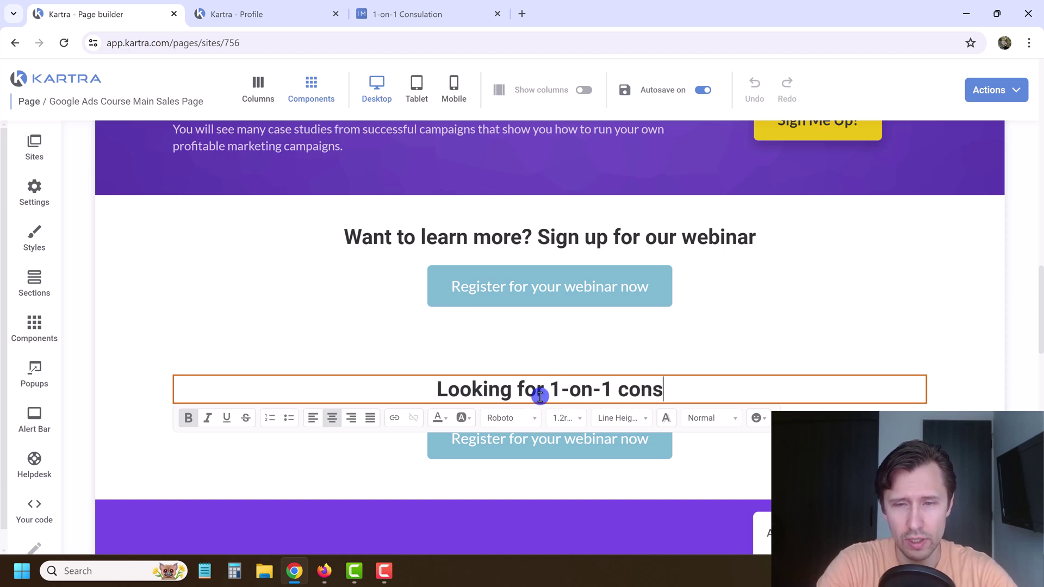
pyautogui.write('ultations?')
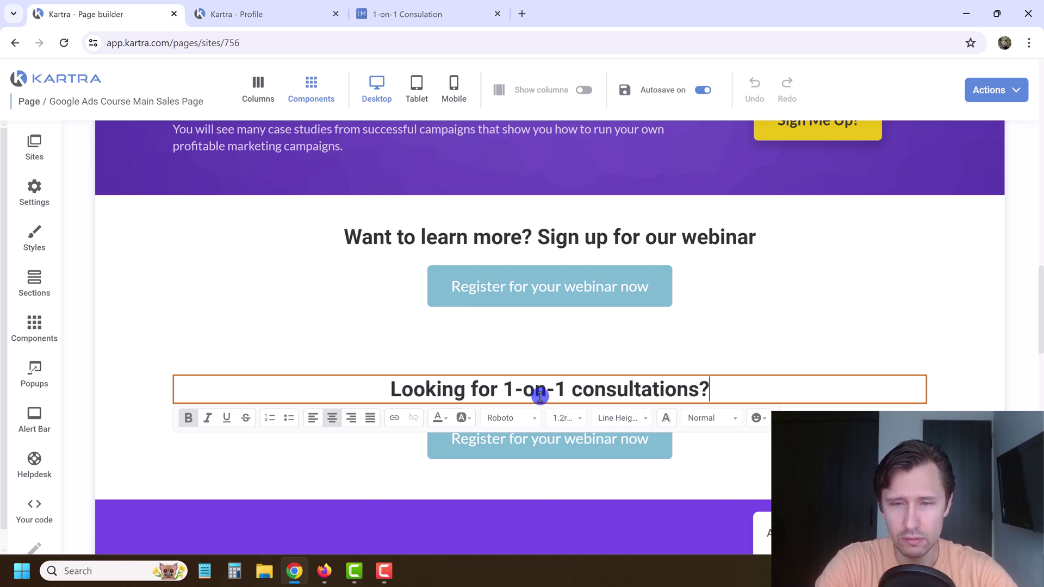
pyautogui.write(' I got your cove')
pyautogui.press('BackSpace')
pyautogui.press('BackSpace')
pyautogui.press('BackSpace')
pyautogui.press('BackSpace')
pyautogui.press('BackSpace')
pyautogui.press('BackSpace')
pyautogui.write('covered')
pyautogui.click(764, 455)
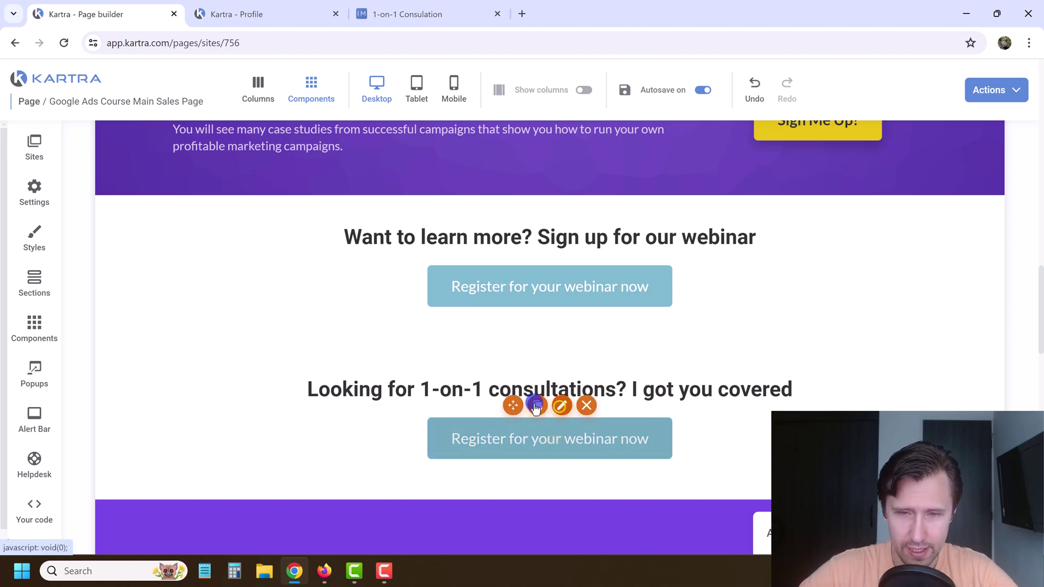
# Step: Change the duplicated section's button text to "Book a consultation now"
pyautogui.moveTo(512, 405); pyautogui.dragTo(369, 333)
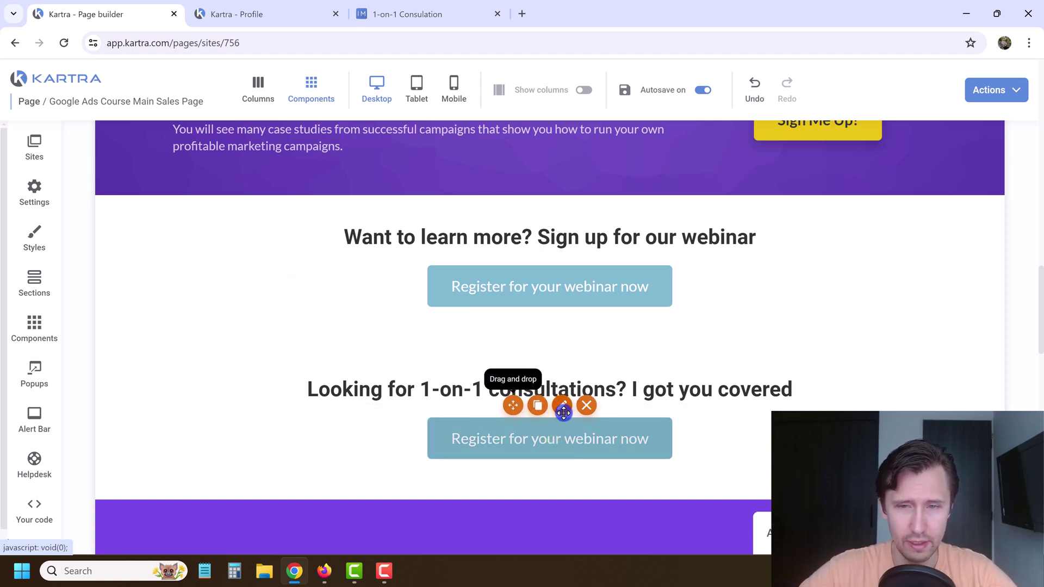
pyautogui.moveTo(258, 232); pyautogui.dragTo(259, 230)
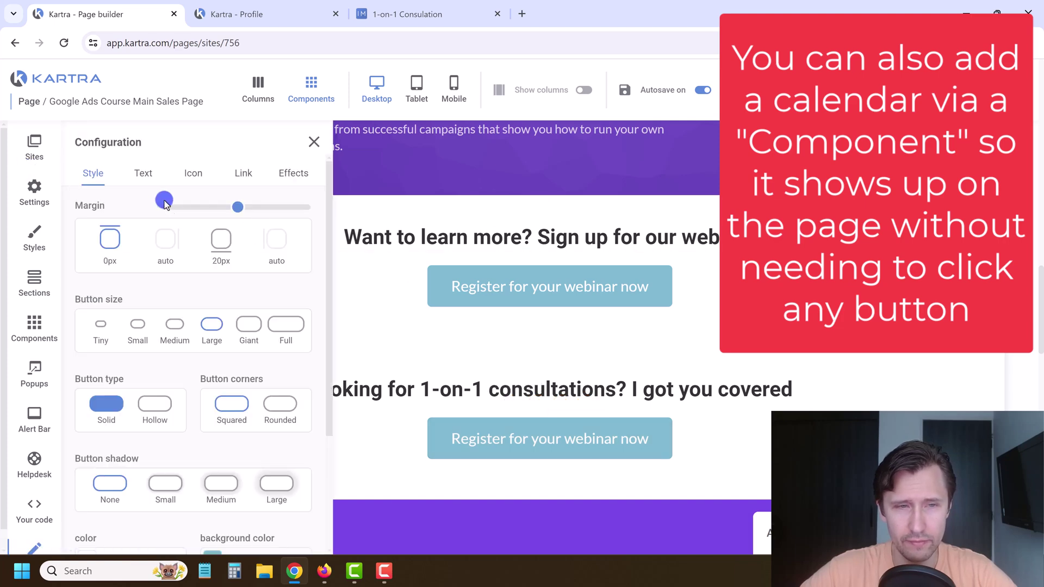
pyautogui.click(151, 175)
pyautogui.tripleClick(127, 223)
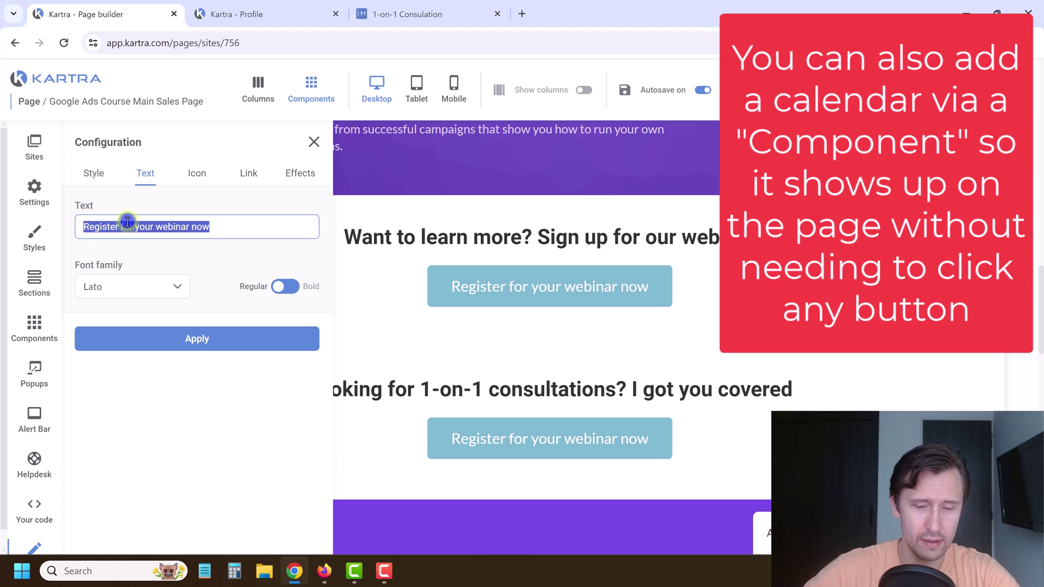
pyautogui.write('Sig')
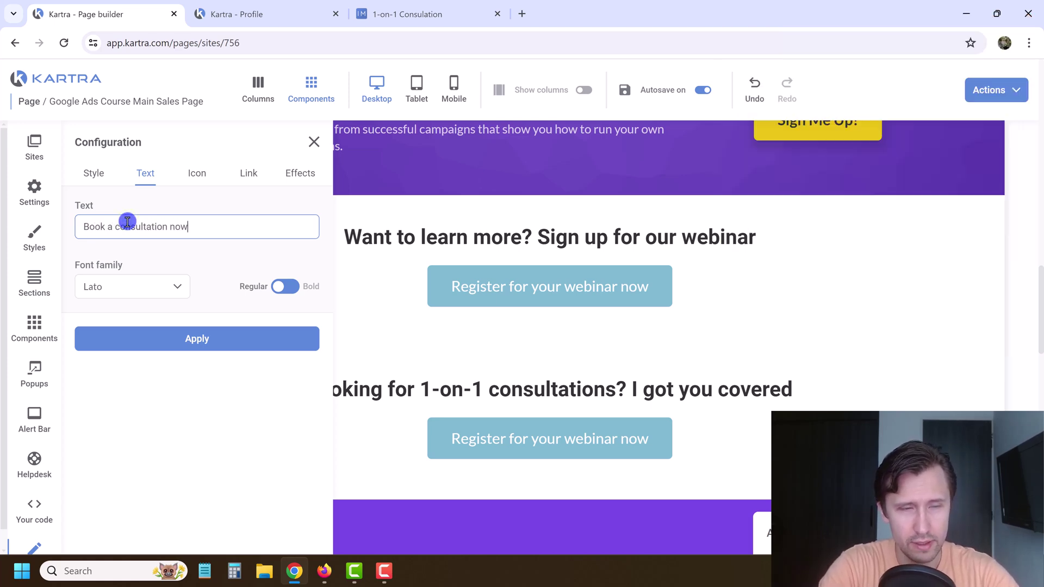
# Step: Link the consultation button to the Kartra calendar 1-on-1 Consulation instead of the webinar
pyautogui.click(249, 174)
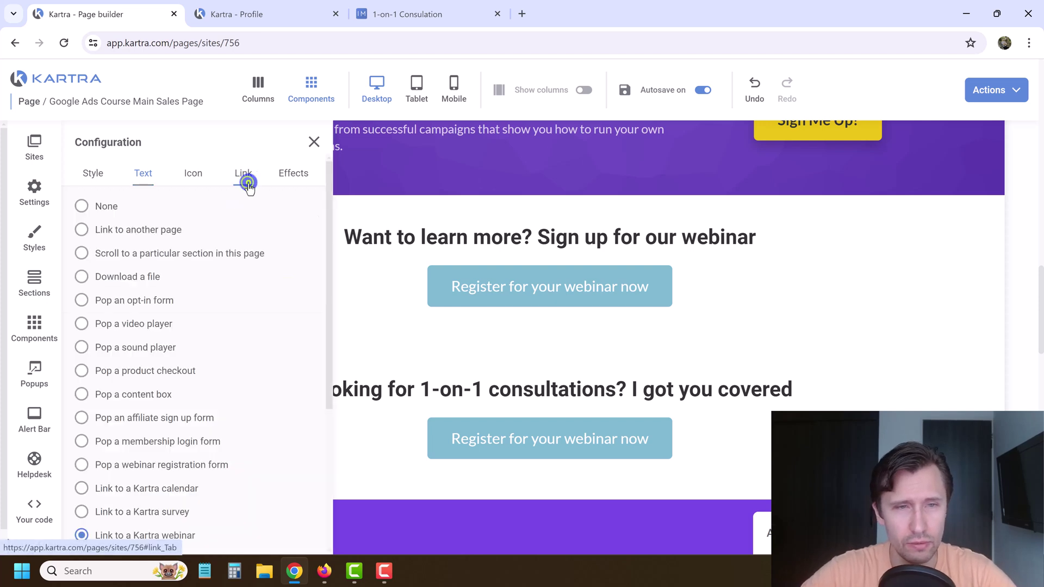
pyautogui.scroll(-3, 158, 310)
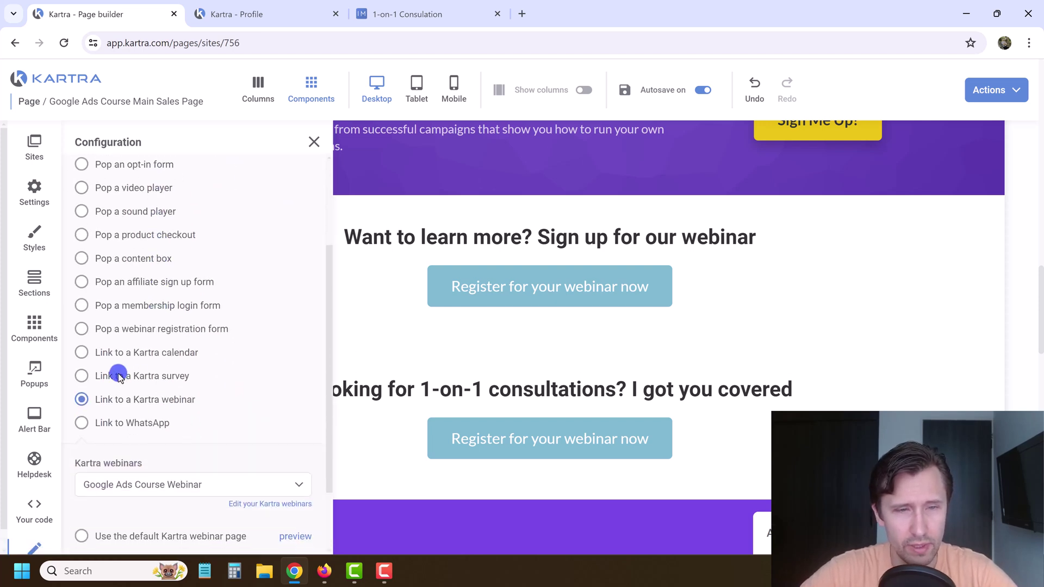
pyautogui.click(147, 463)
pyautogui.click(128, 518)
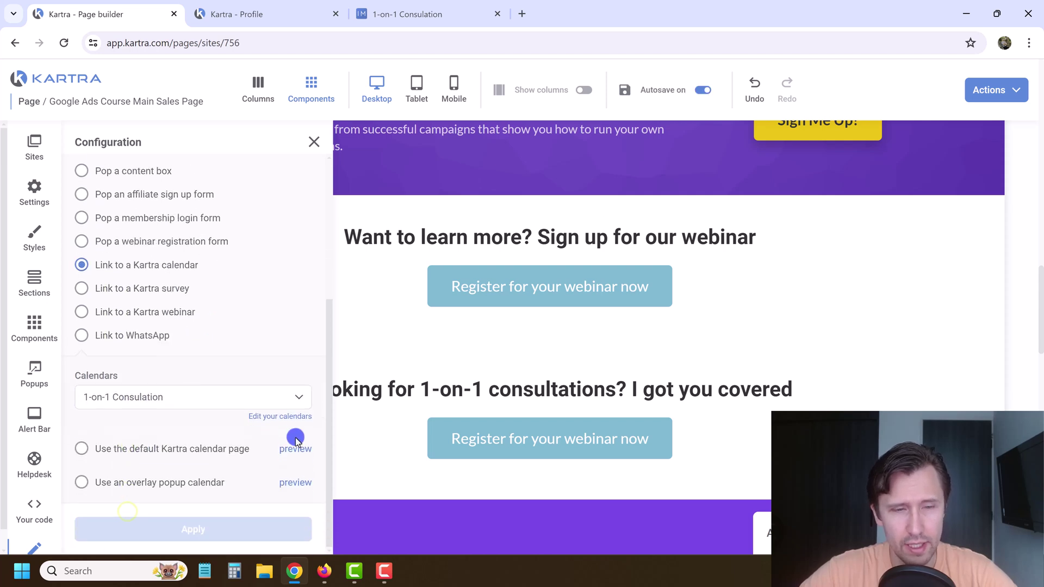
# Step: Preview the calendar both as the default Kartra calendar page and as an overlay popup
pyautogui.click(290, 451)
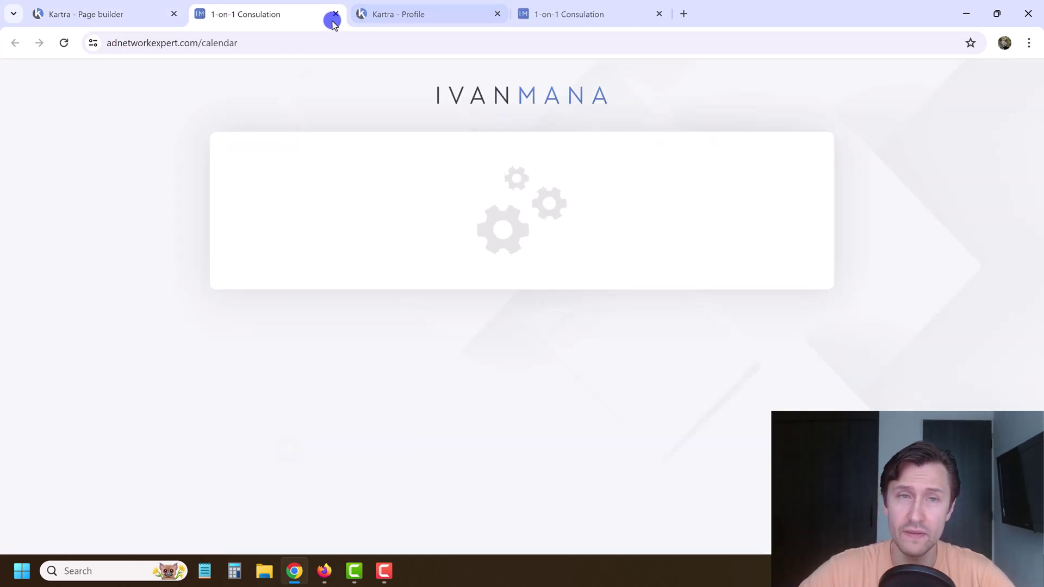
pyautogui.click(337, 14)
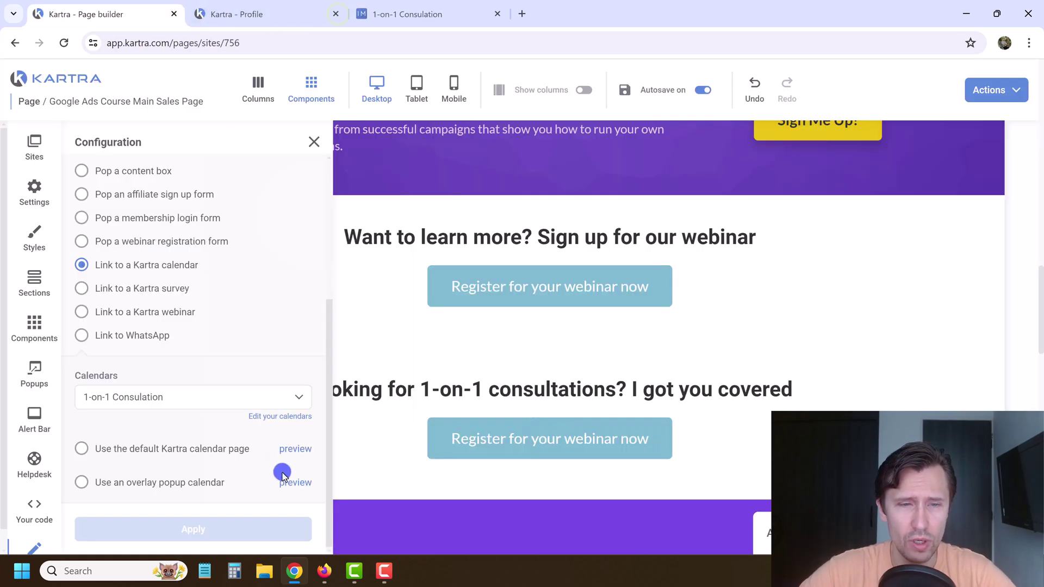
pyautogui.click(297, 488)
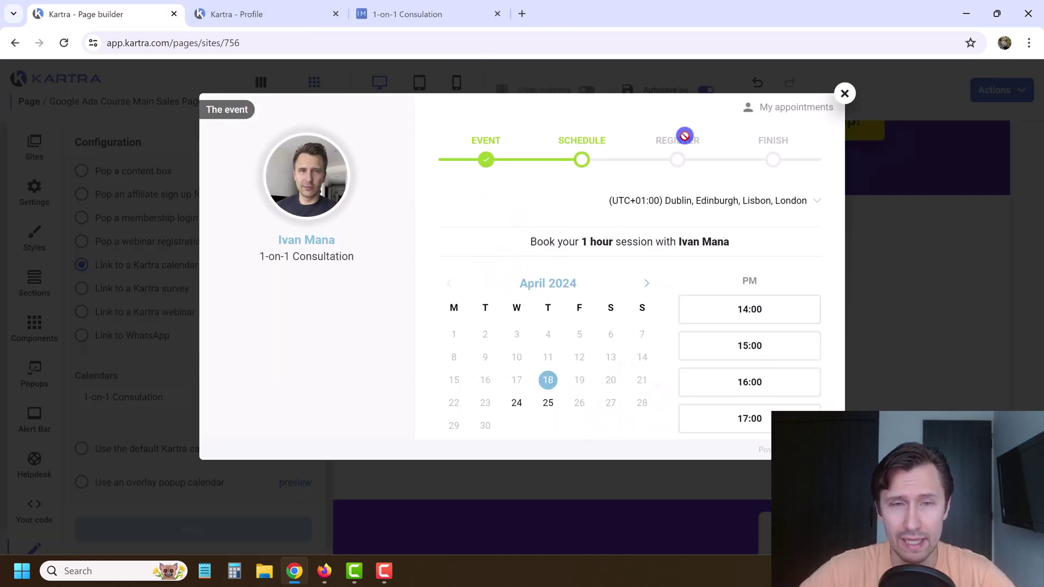
pyautogui.click(130, 469)
# Step: Set the consultation button to use an overlay popup calendar and apply the configuration
pyautogui.click(81, 481)
pyautogui.click(164, 541)
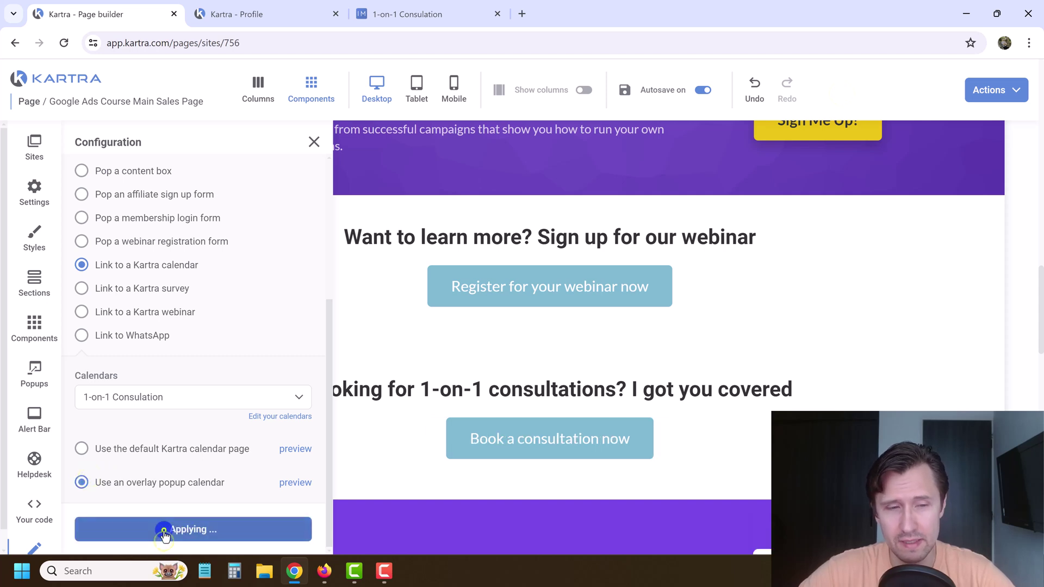
pyautogui.click(314, 146)
# Step: Save the sales page's progress and publish the page live
pyautogui.click(1002, 92)
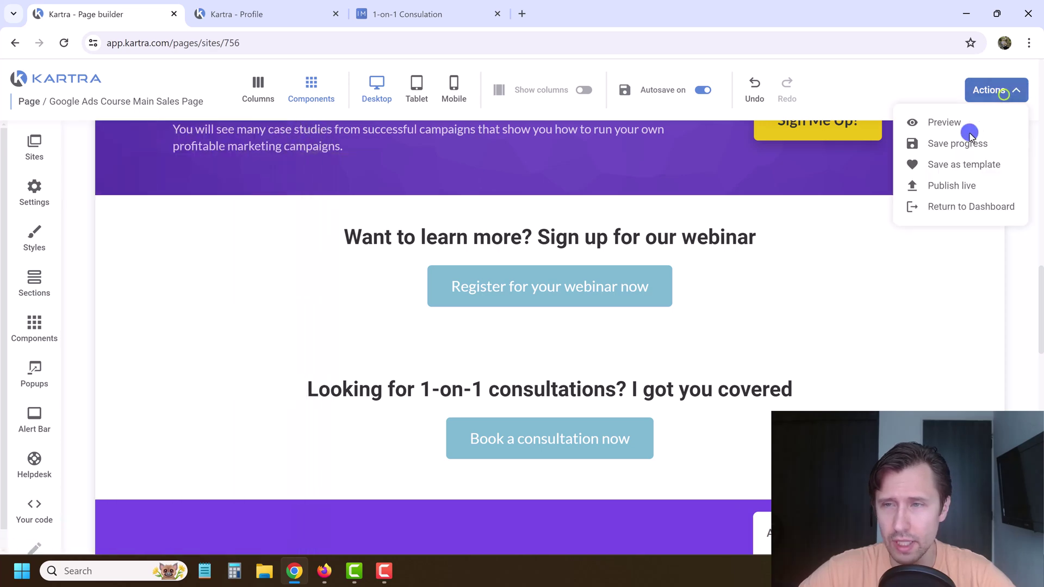
pyautogui.click(941, 143)
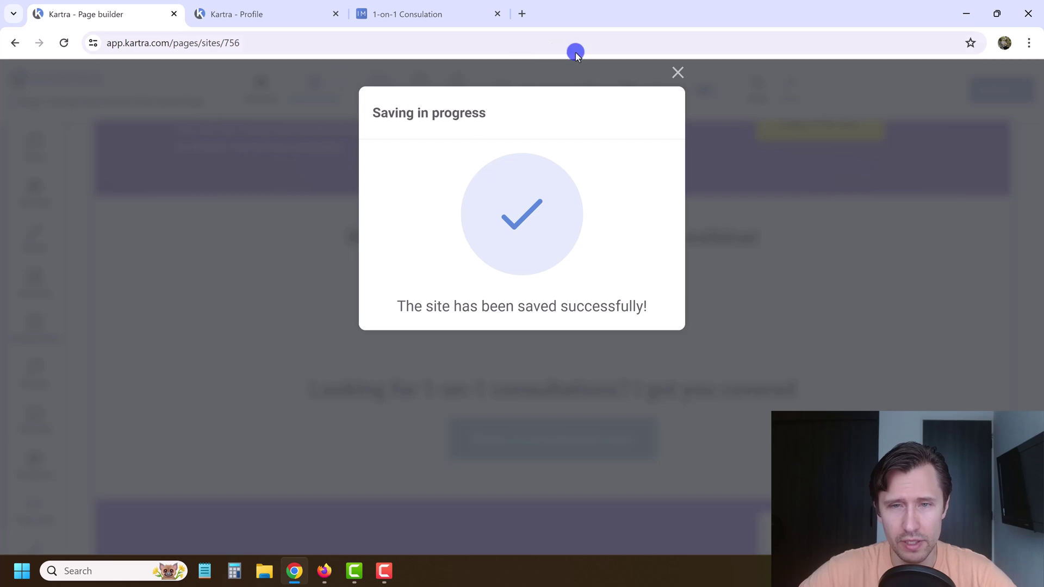
pyautogui.click(679, 76)
pyautogui.click(1005, 90)
pyautogui.click(940, 193)
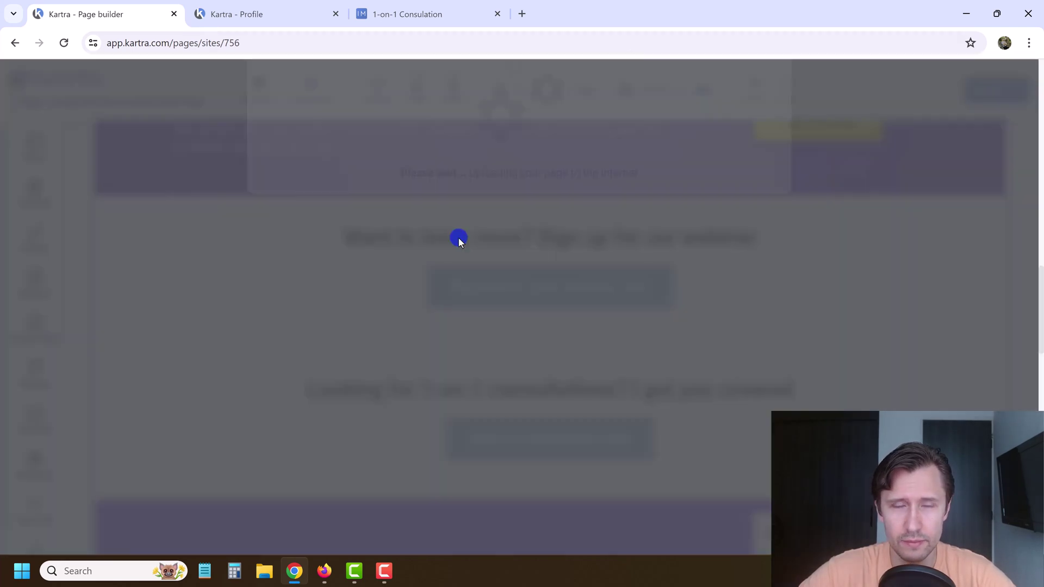
pyautogui.click(785, 71)
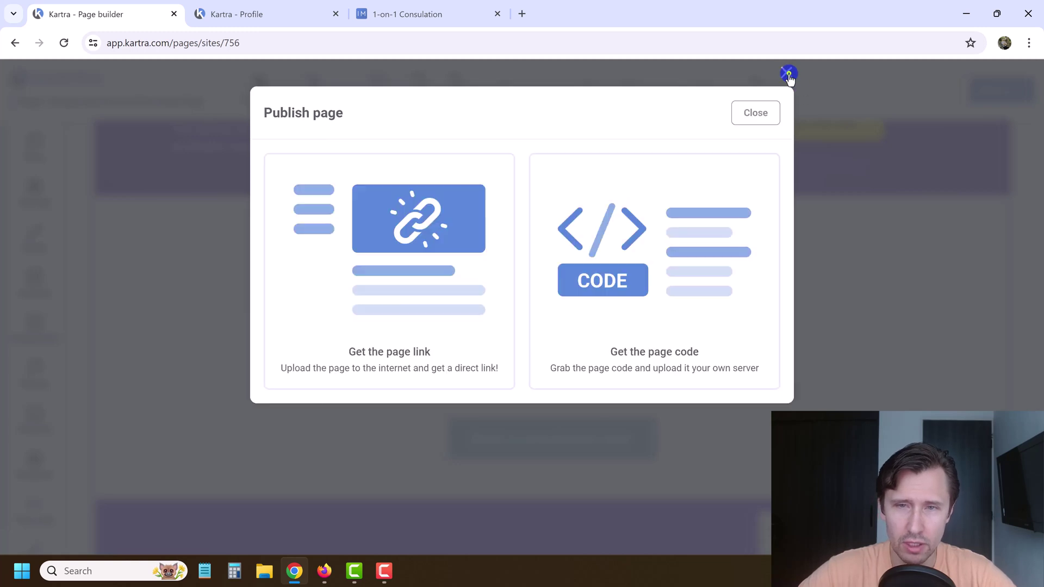
# Step: Load the live sales page at adnetworkexpert.com in the booking page's browser tab and find the webinar and consultation sections
pyautogui.click(253, 15)
pyautogui.click(420, 6)
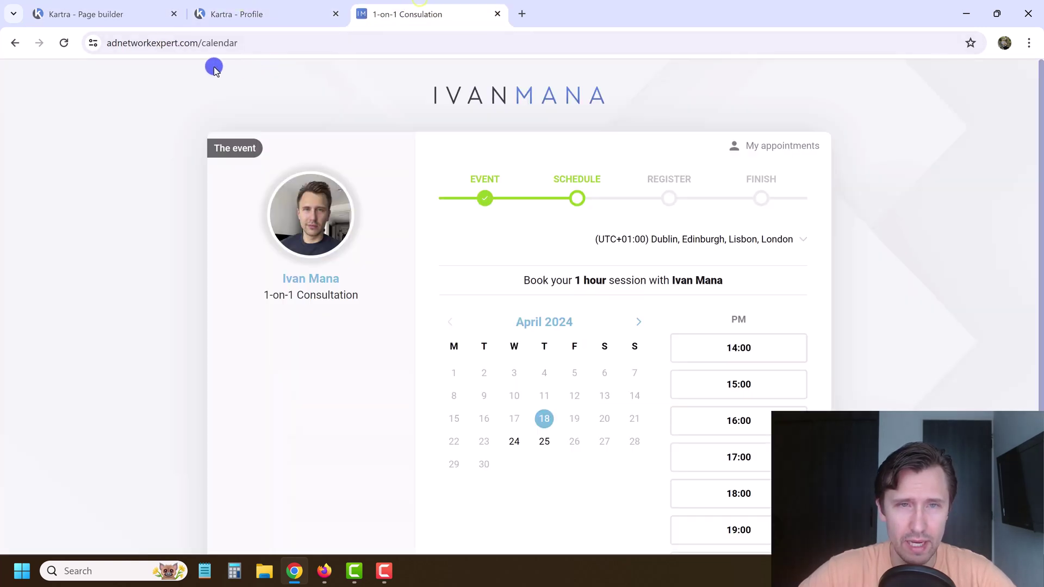
pyautogui.moveTo(256, 42); pyautogui.dragTo(205, 42)
pyautogui.press('BackSpace')
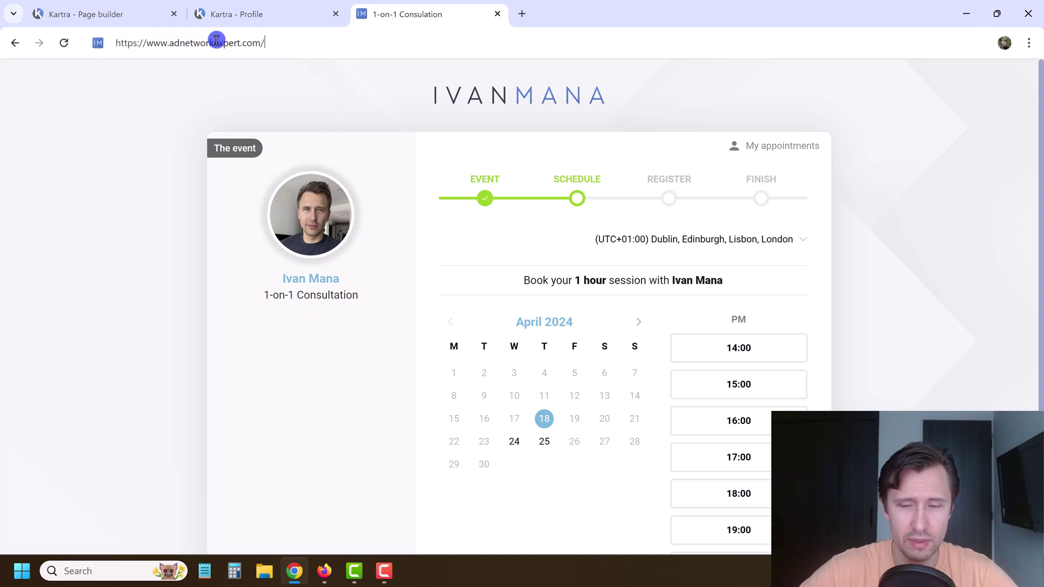
pyautogui.press('Return')
pyautogui.scroll(-4, 468, 232)
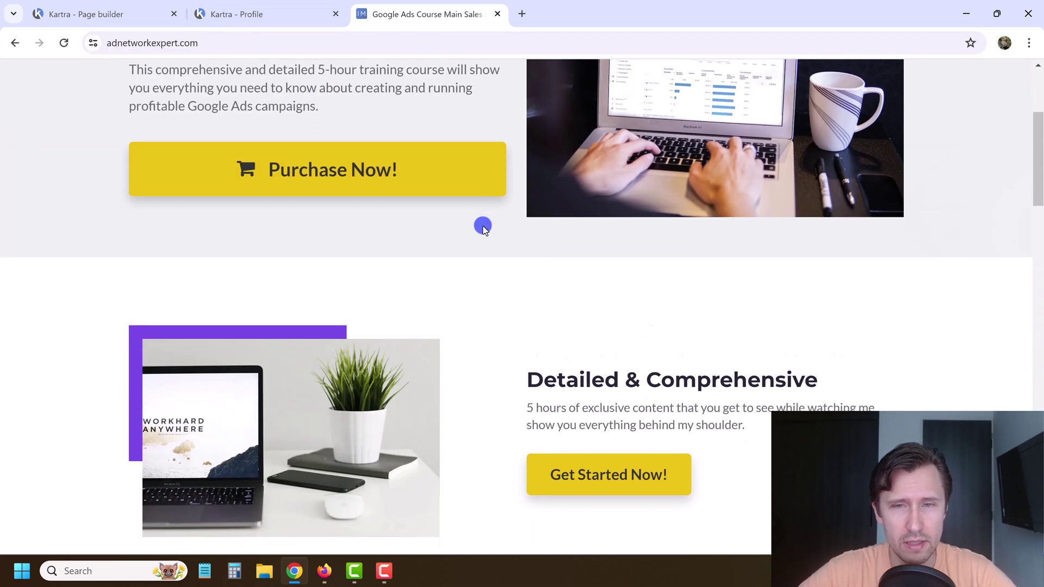
pyautogui.scroll(-10, 481, 227)
# Step: Test the webinar registration button on the live page and dismiss its popup
pyautogui.click(464, 318)
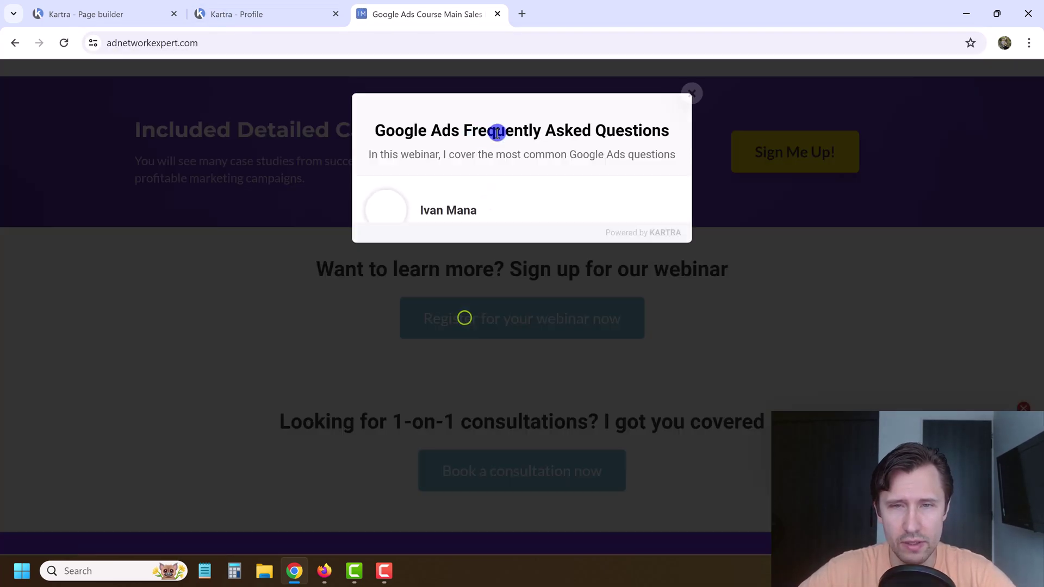
pyautogui.click(692, 98)
pyautogui.scroll(-3, 544, 305)
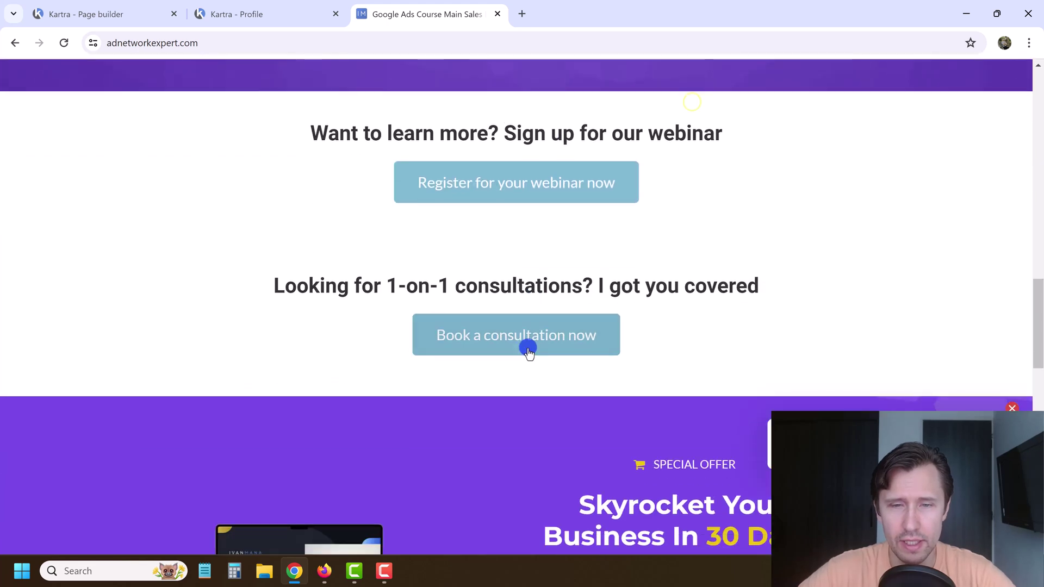
# Step: Open the consultation booking popup from the live page and view the time slots for 24 and 25 April
pyautogui.click(506, 340)
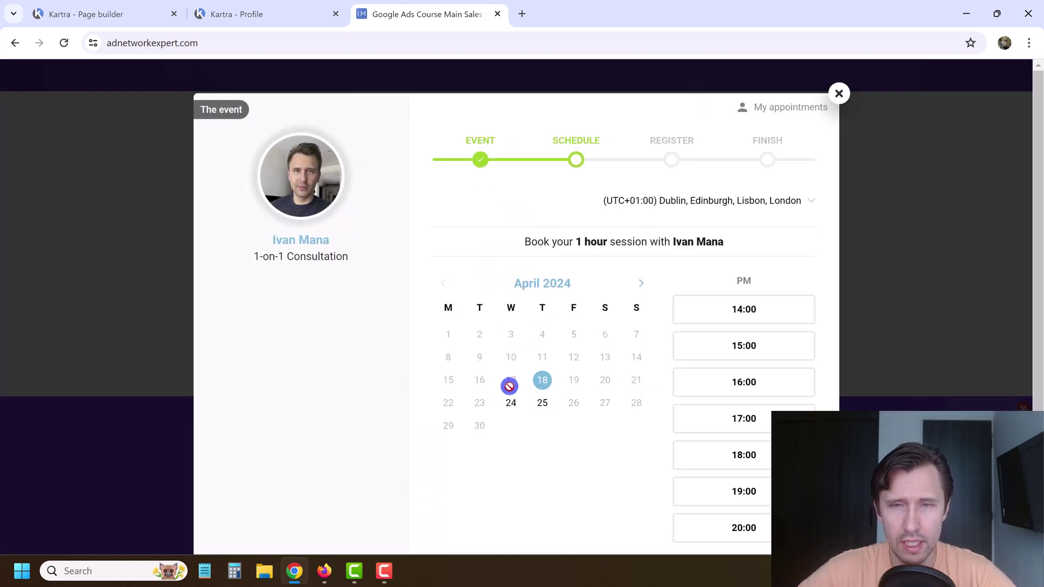
pyautogui.click(514, 405)
pyautogui.click(541, 401)
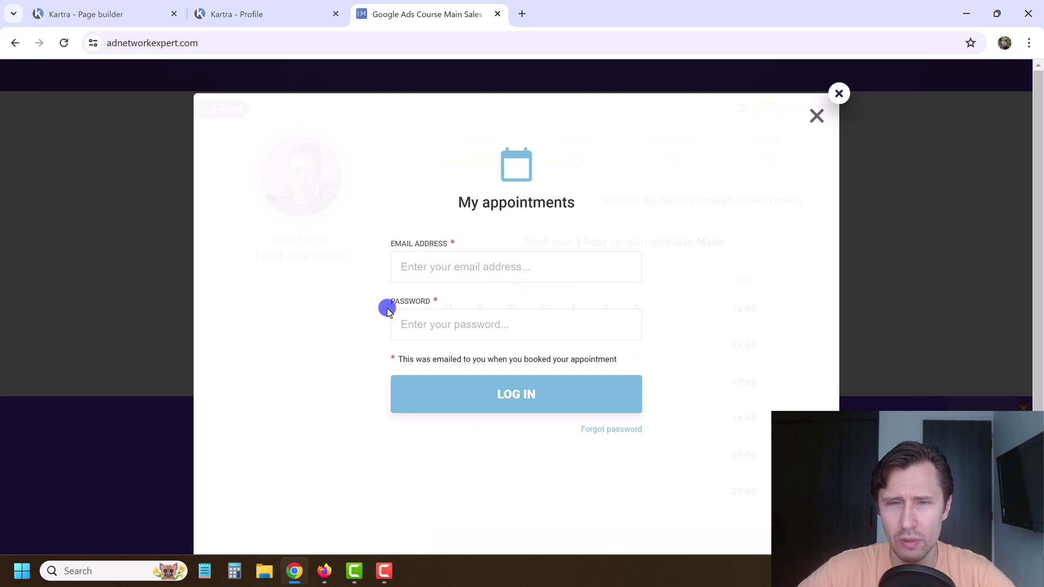
# Step: Examine the My appointments login form and its note about where the password comes from
pyautogui.click(457, 270)
pyautogui.click(426, 315)
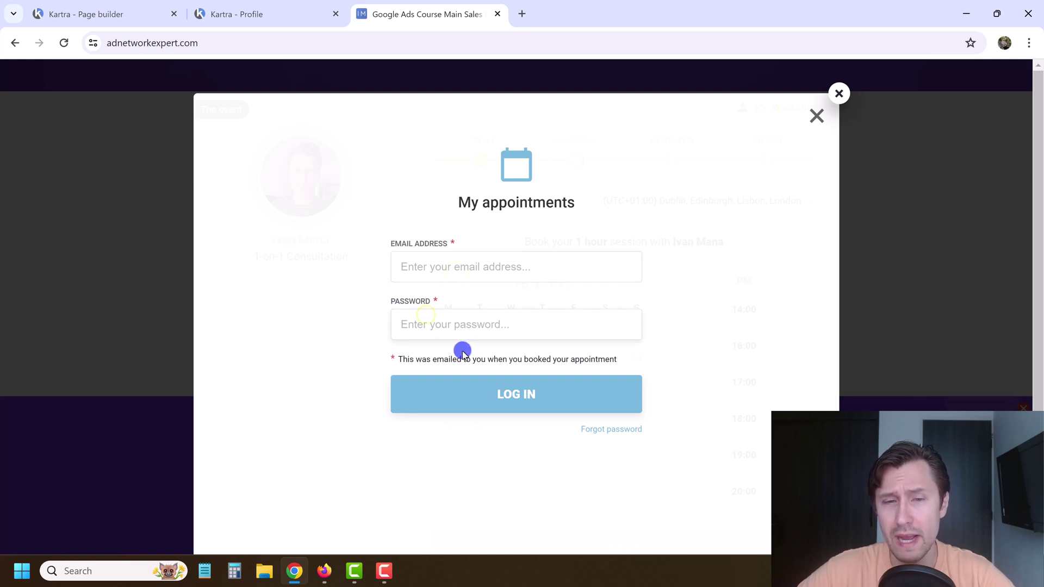
pyautogui.moveTo(420, 357); pyautogui.dragTo(575, 344)
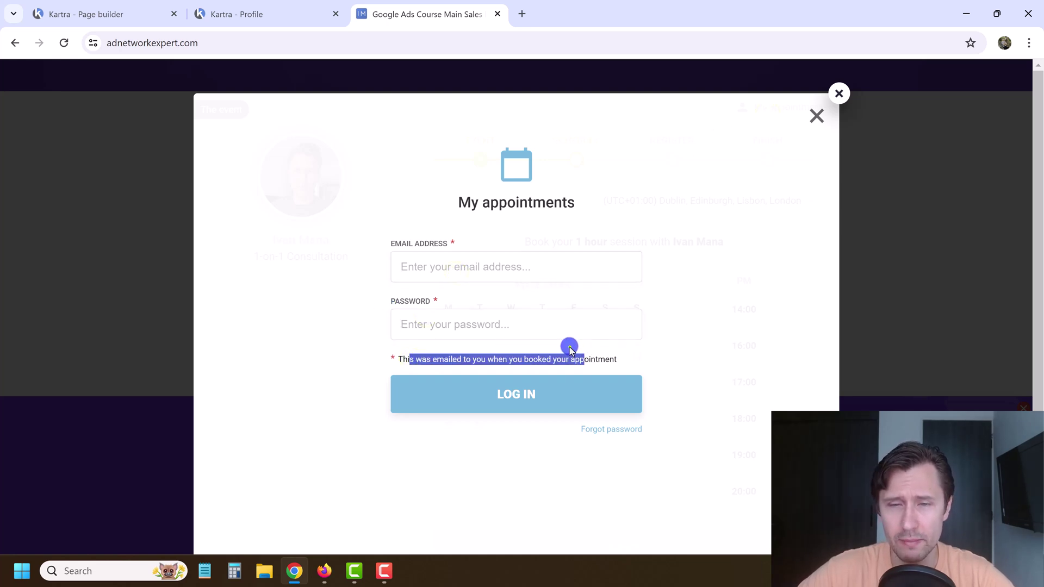
pyautogui.click(570, 345)
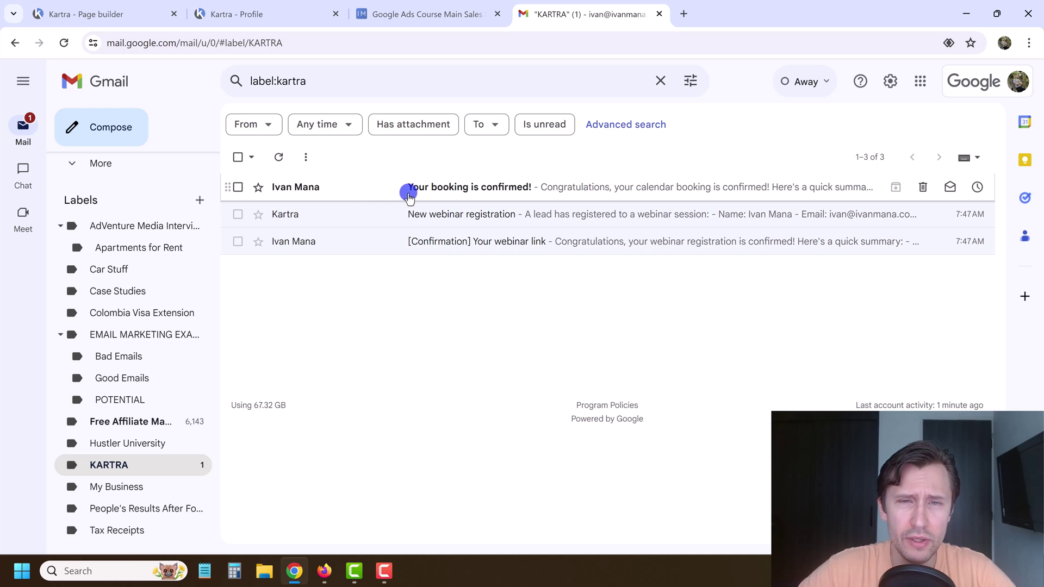
# Step: Open the "Your booking is confirmed!" email in Gmail and review its appointment summary and login details
pyautogui.click(382, 194)
pyautogui.moveTo(323, 251); pyautogui.dragTo(483, 352)
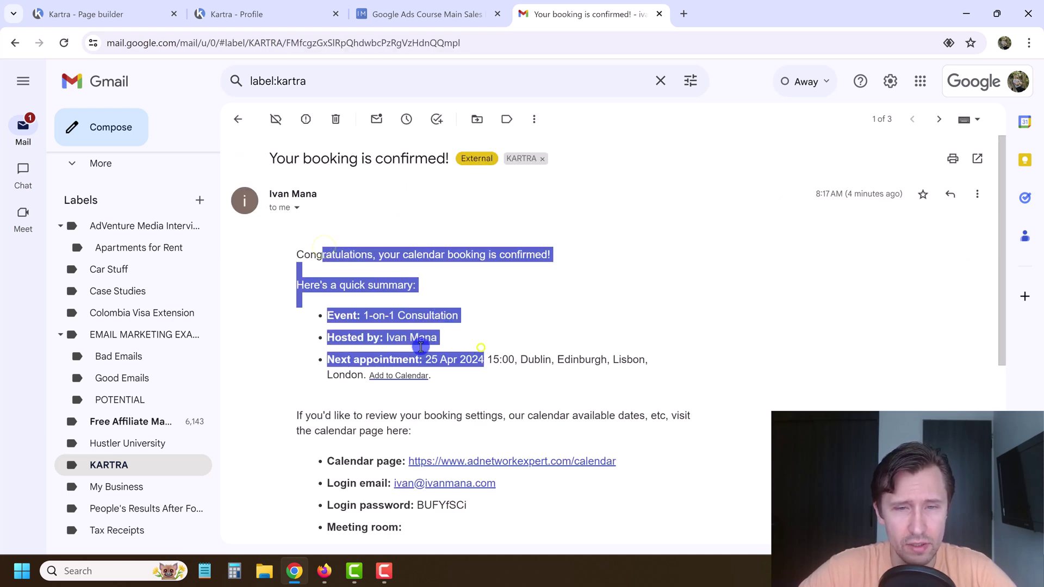
pyautogui.click(367, 415)
pyautogui.scroll(-3, 344, 433)
pyautogui.moveTo(337, 347); pyautogui.dragTo(410, 368)
pyautogui.click(407, 361)
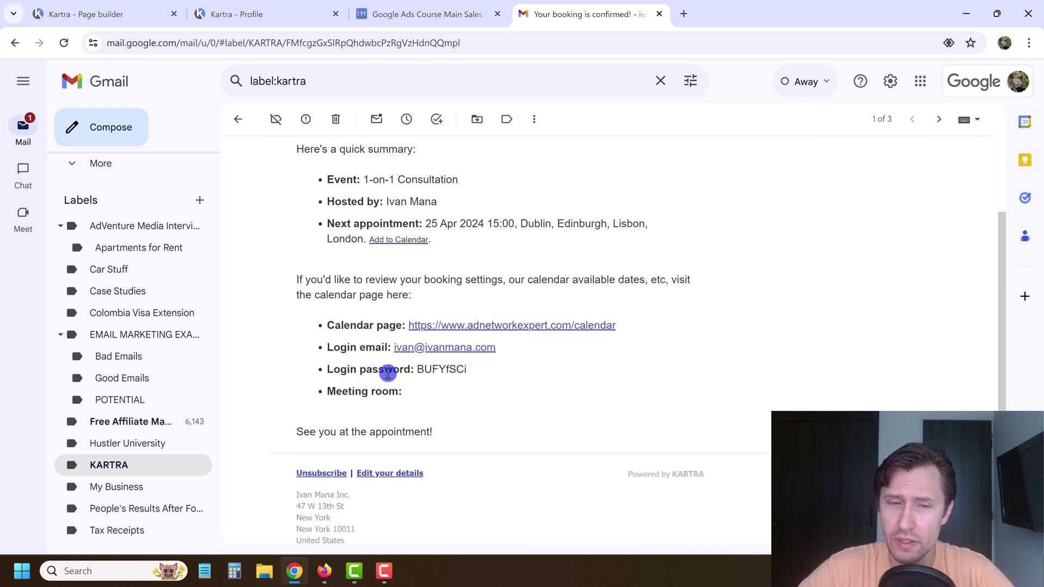
# Step: Return to the page builder's browser tab and exit to the Kartra dashboard
pyautogui.click(261, 4)
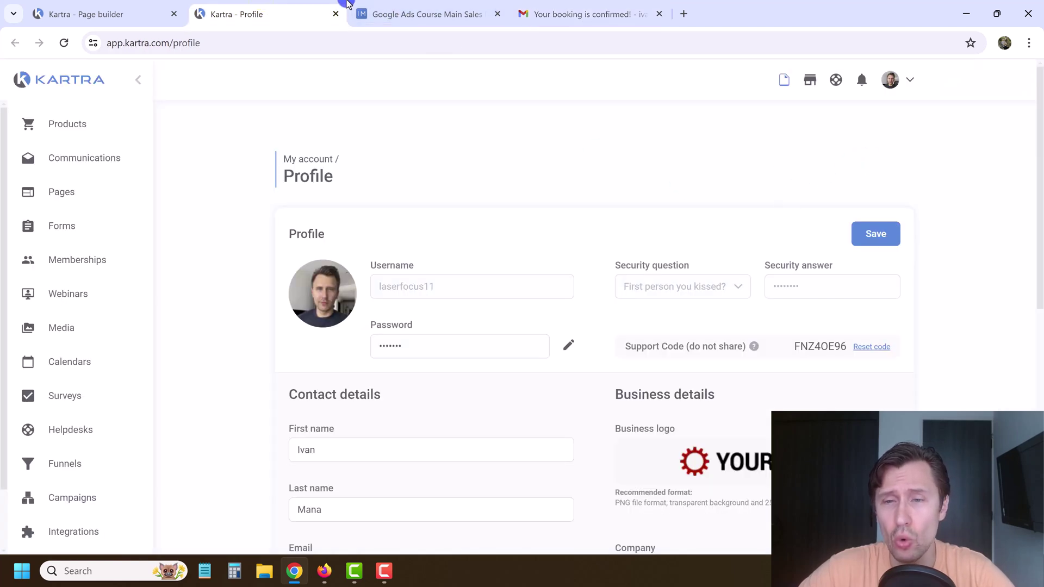
pyautogui.click(74, 13)
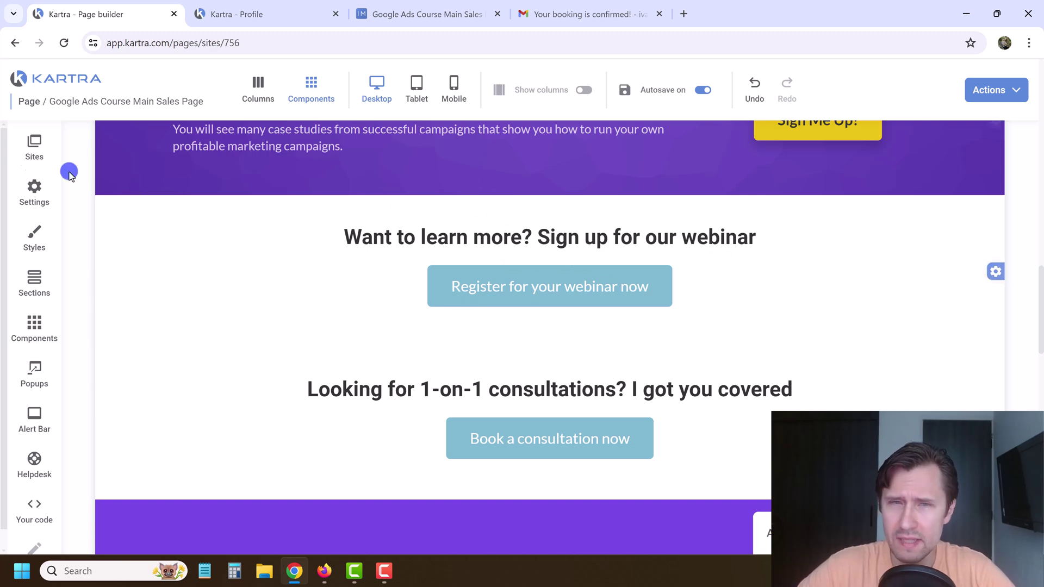
pyautogui.click(26, 71)
# Step: Close the browser tabs holding the live sales page and the Gmail confirmation
pyautogui.click(478, 14)
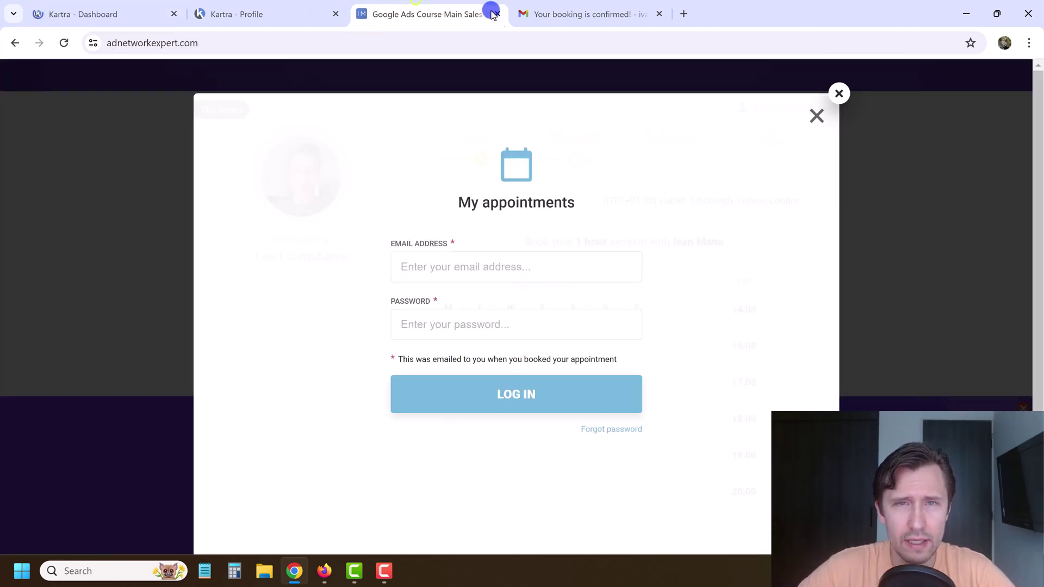
pyautogui.click(498, 14)
pyautogui.click(497, 15)
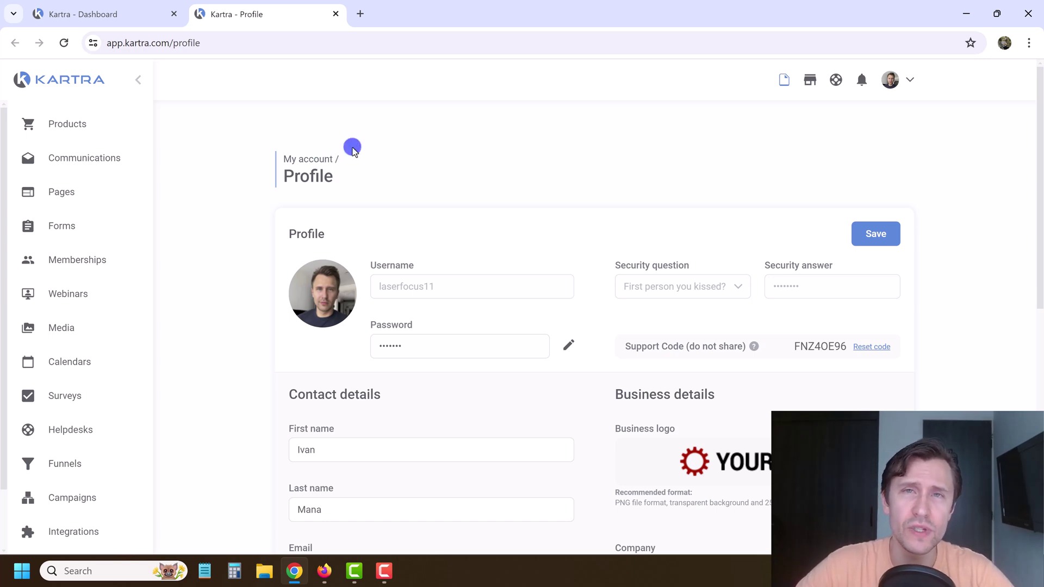
# Step: Open go.ivanmana.com/kartra in a new browser tab
pyautogui.click(359, 13)
pyautogui.write('go.ivanmana.com/kartra')
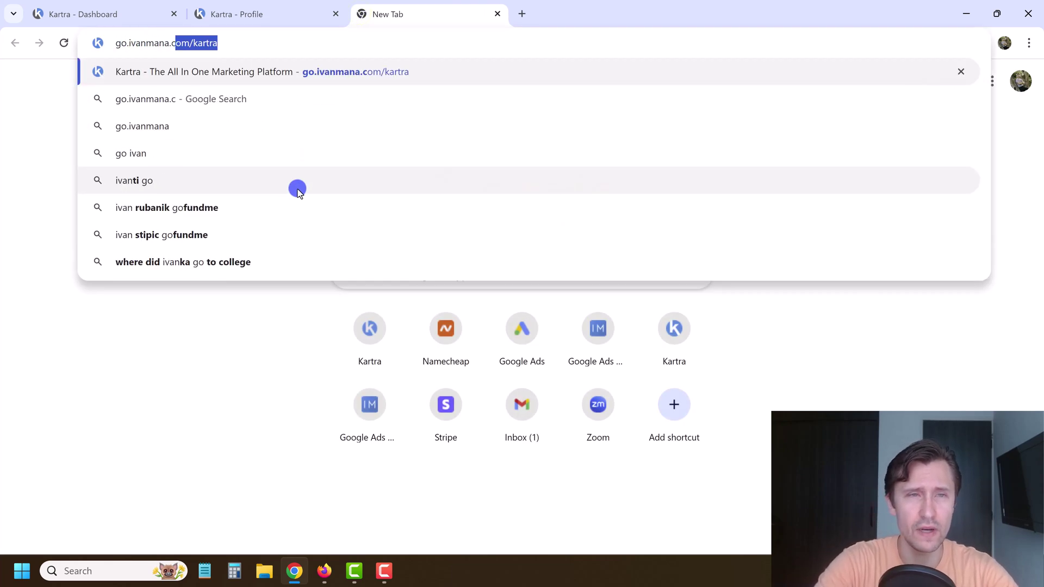
pyautogui.press('Return')
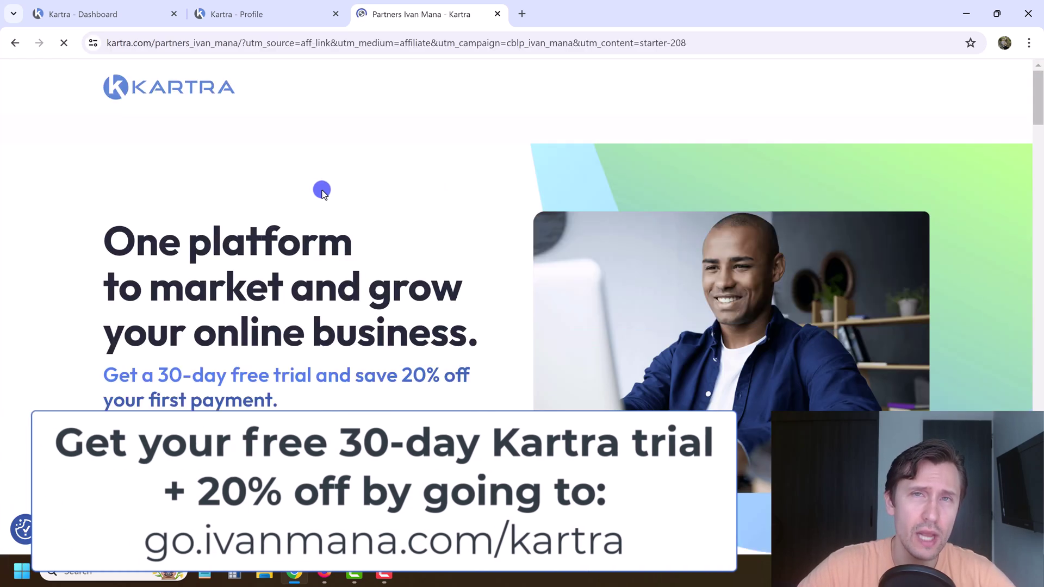
# Step: Examine the partner page's free-trial headline, first-payment discount and coupon code in the special offer section
pyautogui.moveTo(136, 366); pyautogui.dragTo(291, 386)
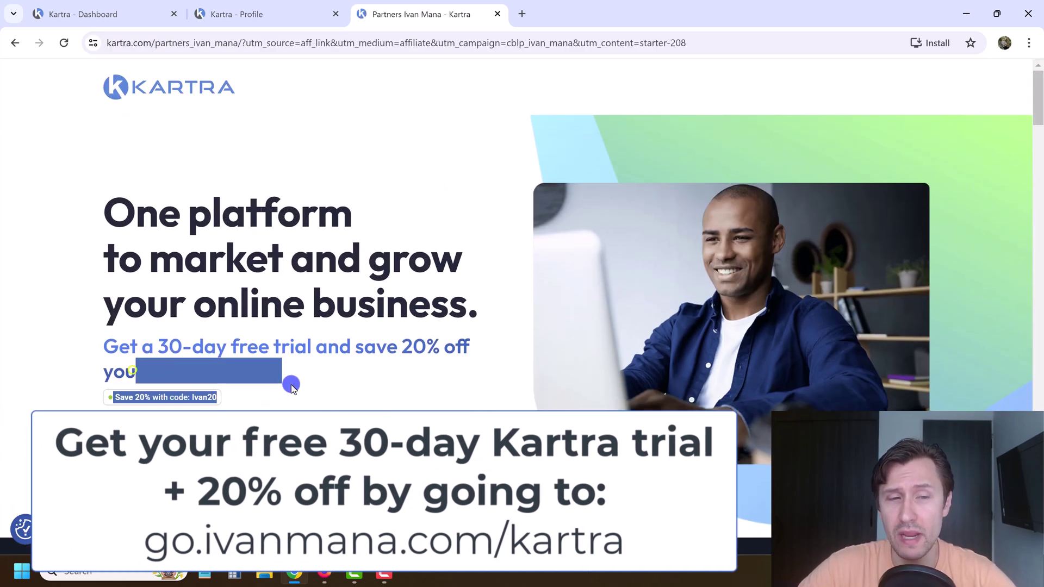
pyautogui.click(366, 363)
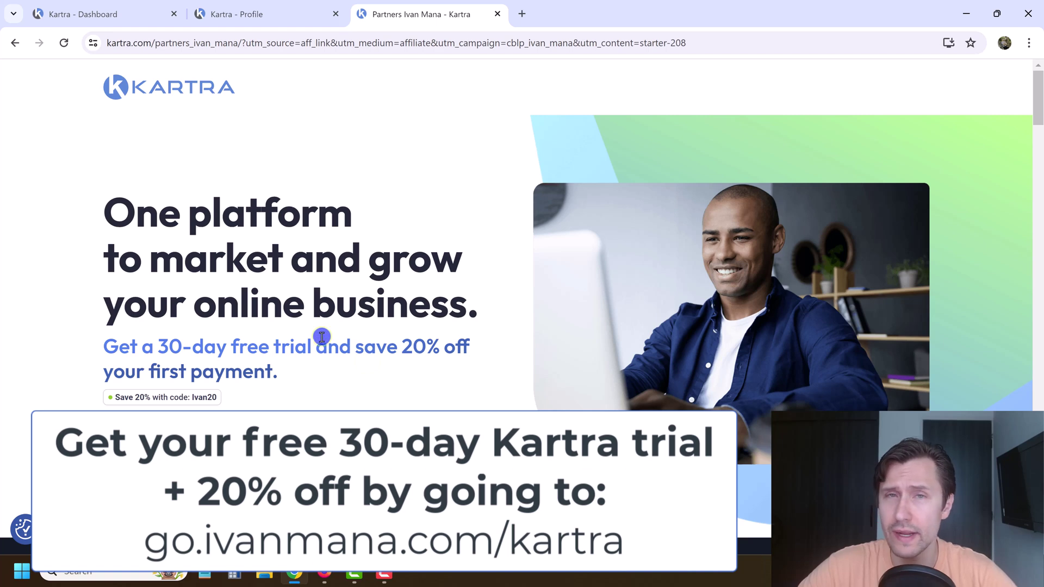
pyautogui.scroll(-5, 321, 337)
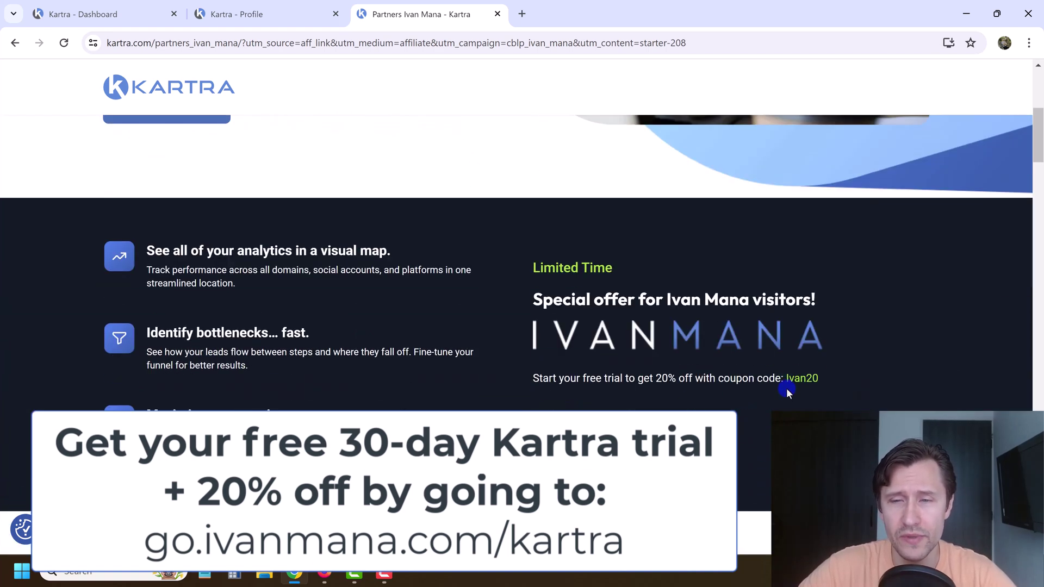
pyautogui.click(795, 377)
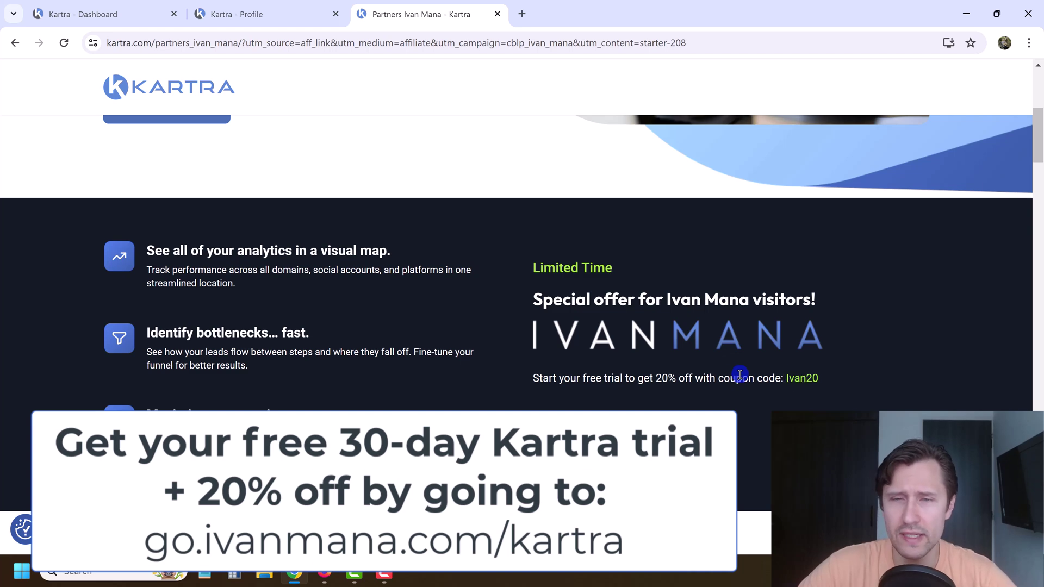
pyautogui.scroll(5, 647, 369)
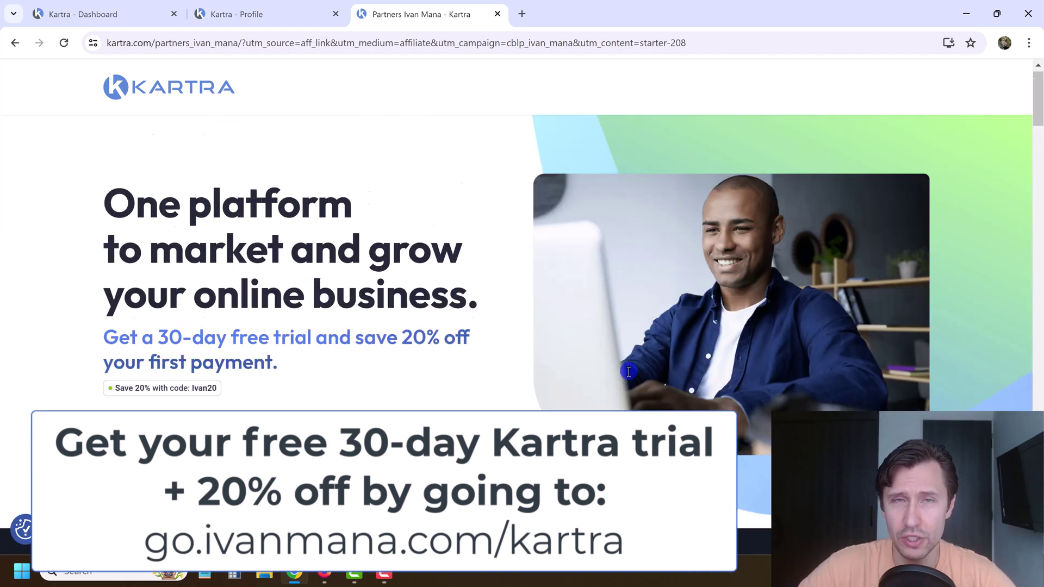